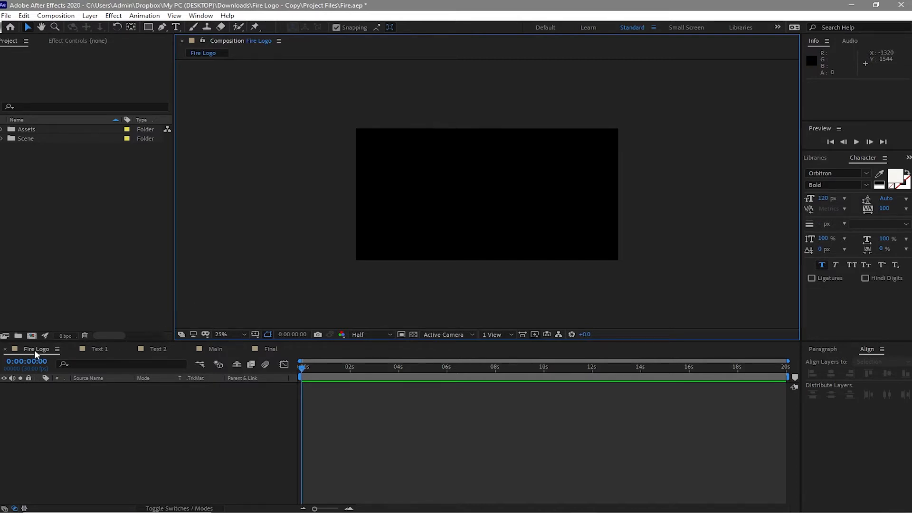
# Step: Add Fire Logo.ai from the Image assets to the Fire Logo composition and auto-trace its current frame by luminance onto a new layer
pyautogui.click(2, 129)
pyautogui.moveTo(55, 148); pyautogui.dragTo(69, 419)
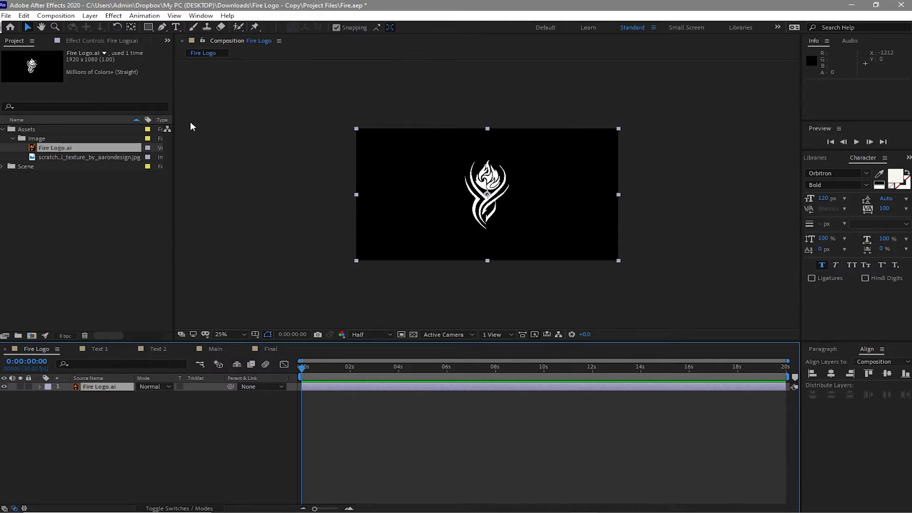
pyautogui.click(89, 16)
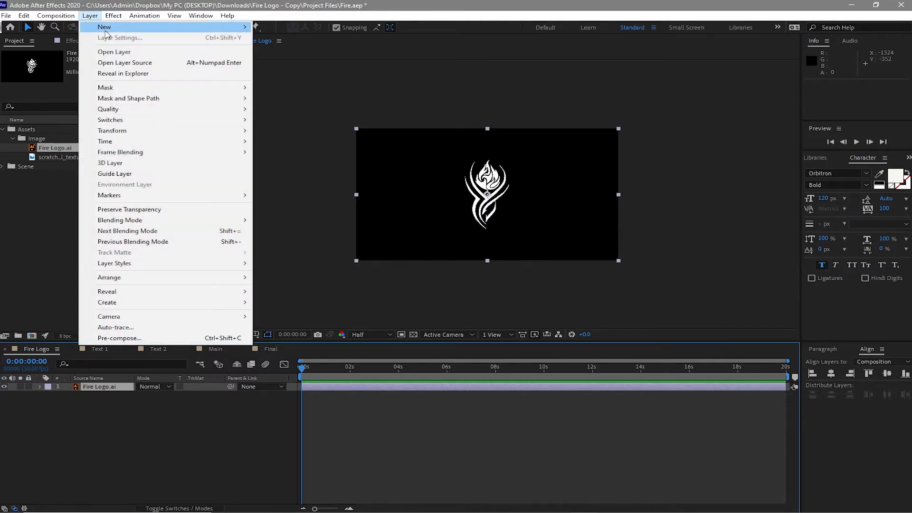
pyautogui.click(136, 328)
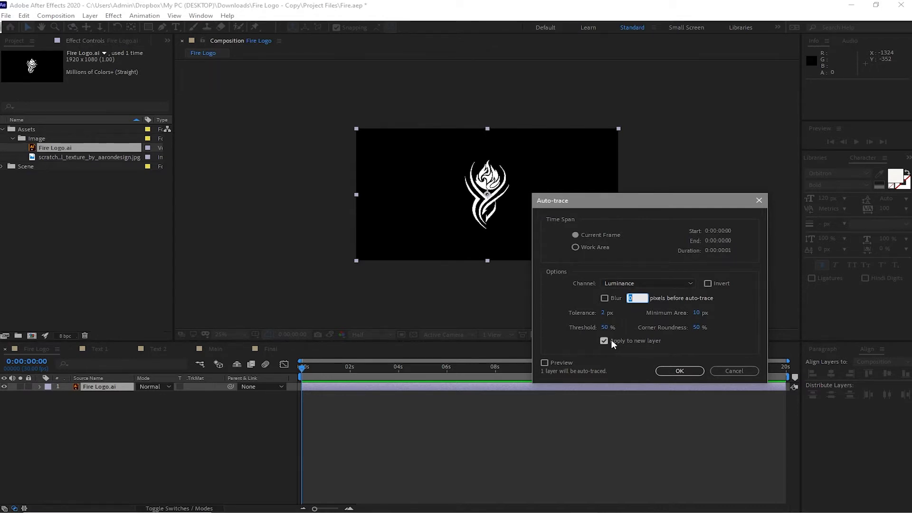
pyautogui.click(680, 371)
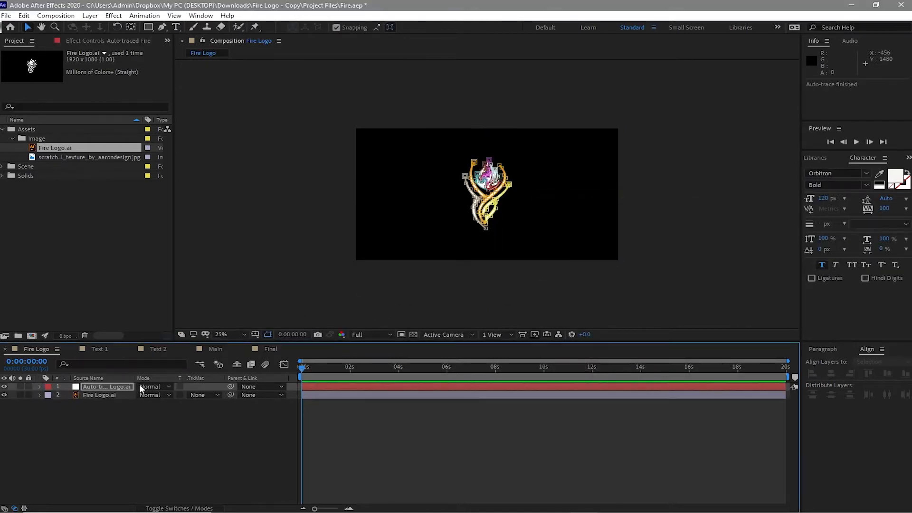
# Step: Apply the Video Copilot Saber effect to the auto-traced logo layer and choose the Burning preset
pyautogui.click(121, 385)
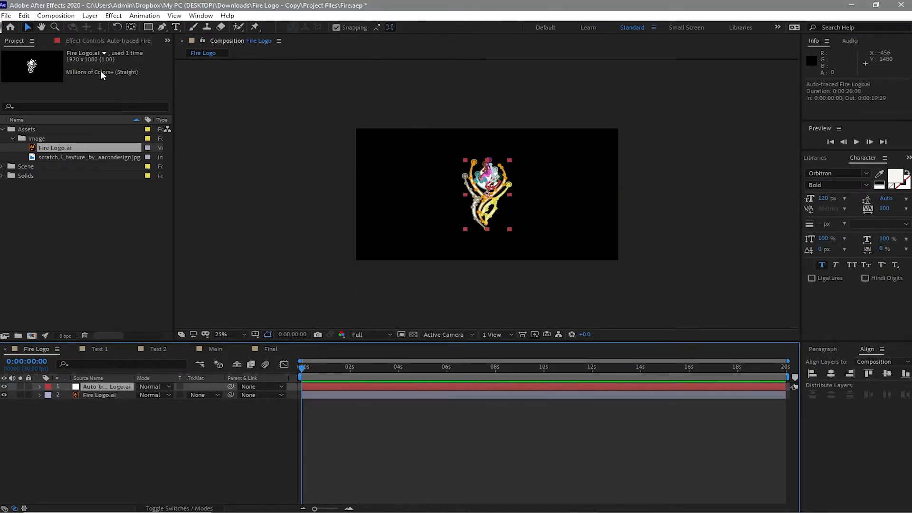
pyautogui.click(114, 16)
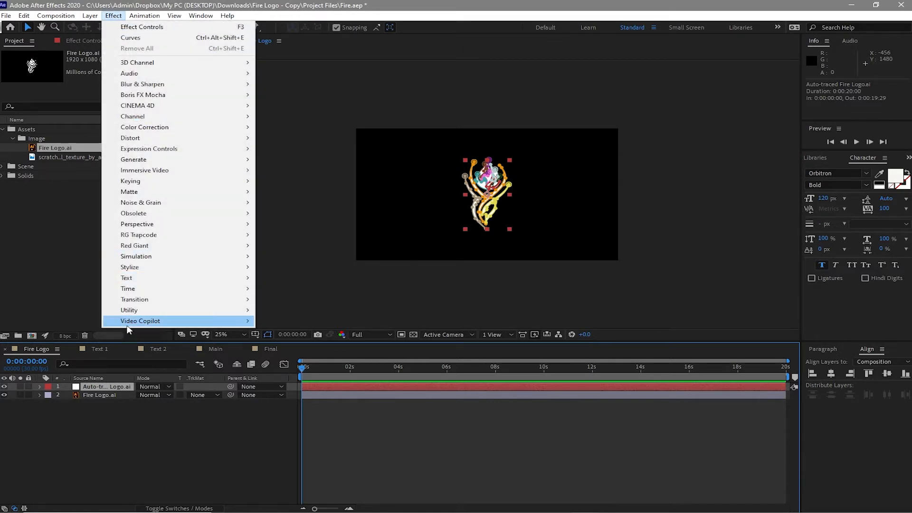
pyautogui.moveTo(183, 322)
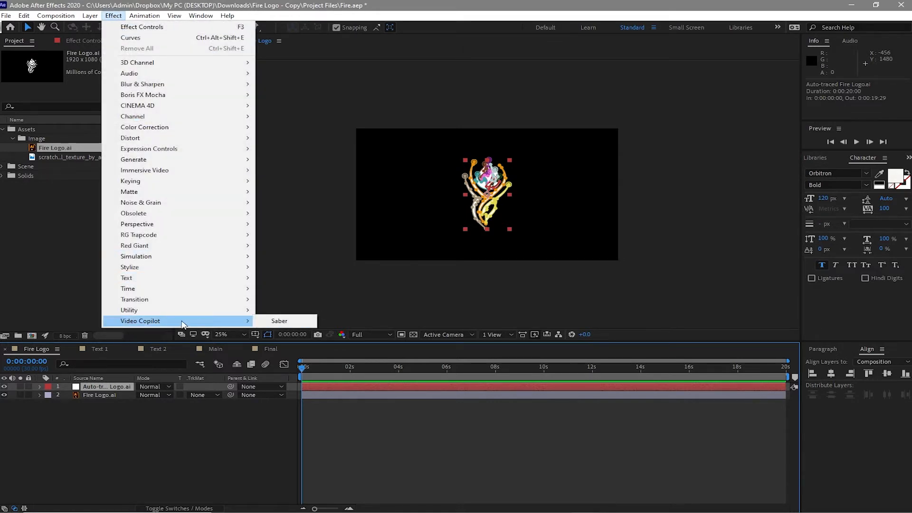
pyautogui.click(264, 323)
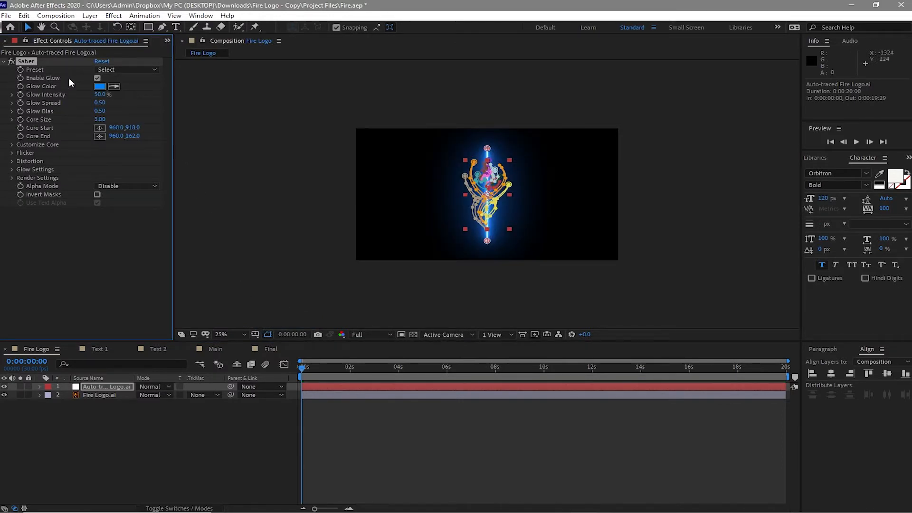
pyautogui.click(122, 69)
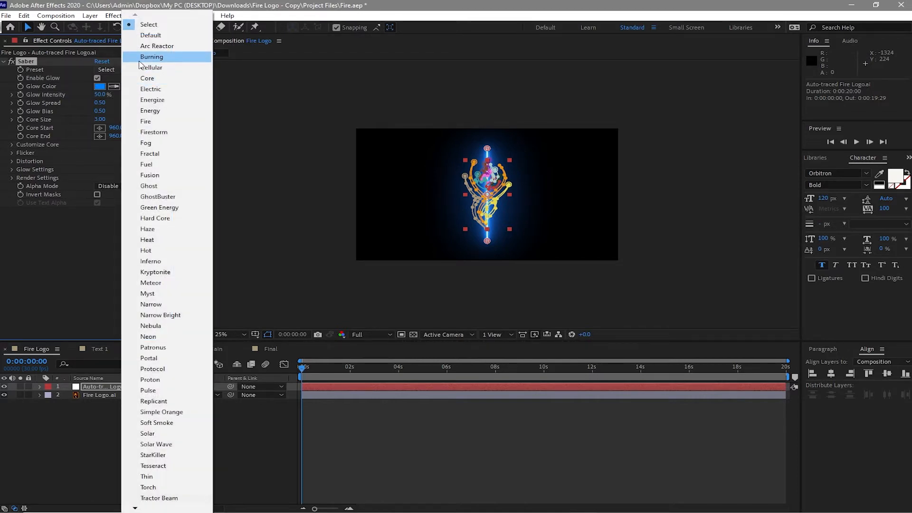
pyautogui.click(142, 58)
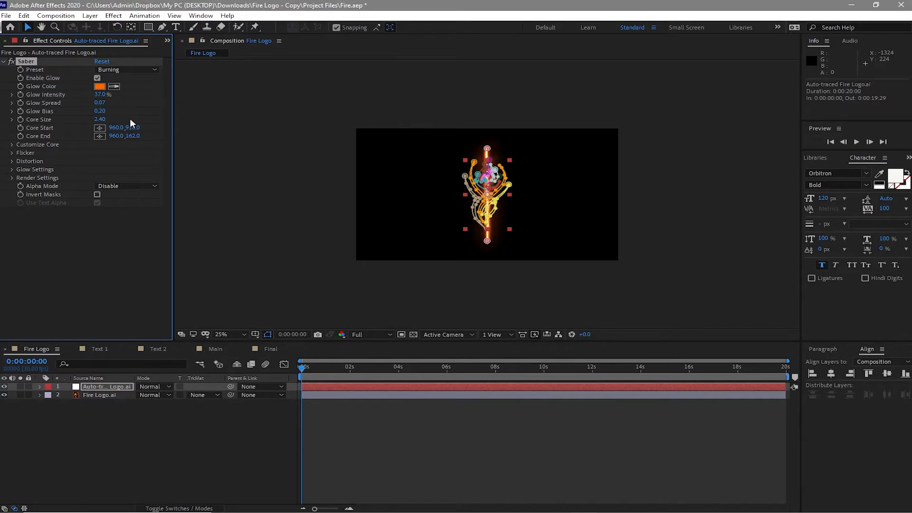
# Step: Set the Saber effect's Glow Intensity to 2%, Glow Bias to 2.22 and Core Size to 1.5
pyautogui.click(102, 95)
pyautogui.write('2')
pyautogui.click(100, 111)
pyautogui.write('2.22')
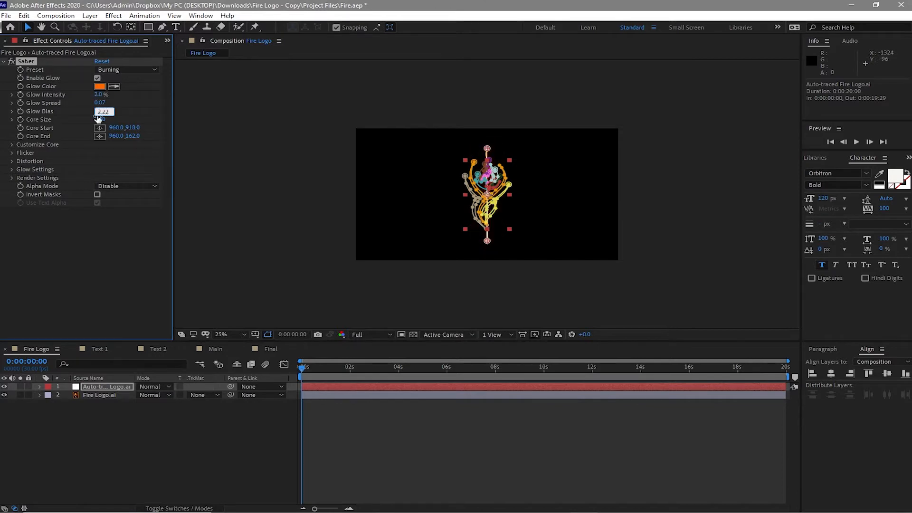
pyautogui.click(99, 119)
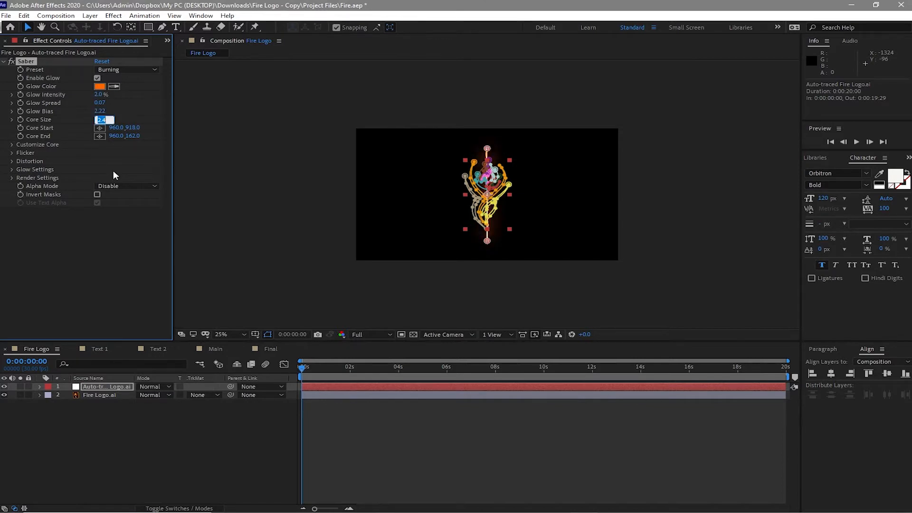
pyautogui.write('1.5')
# Step: Set the Saber effect's Core Type to Layer Masks so the glow follows the traced logo paths
pyautogui.click(11, 145)
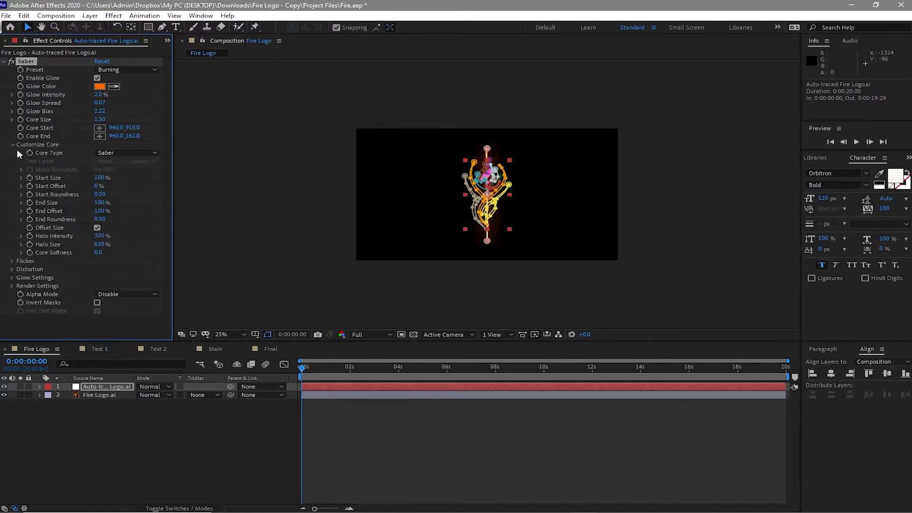
pyautogui.click(119, 152)
pyautogui.click(114, 172)
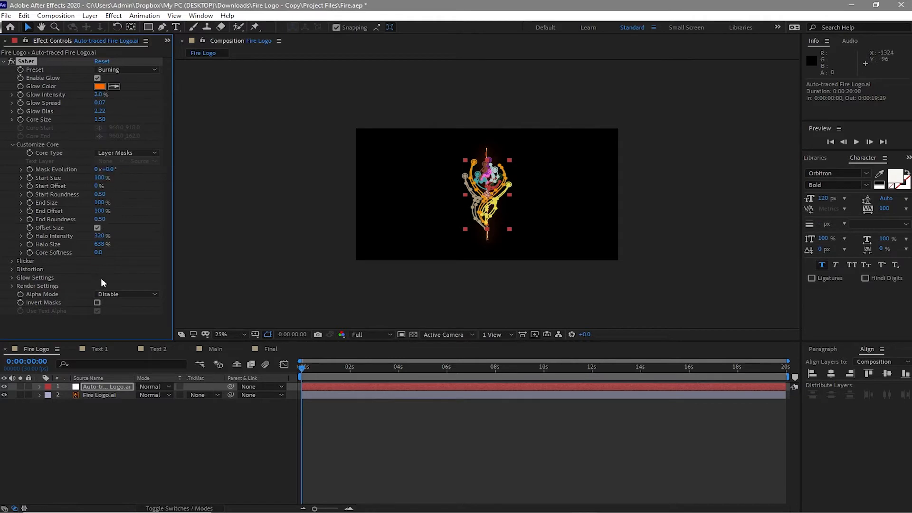
# Step: Pre-compose the Fire Logo.ai layer with all attributes moved into the new composition, and return to the Fire Logo composition
pyautogui.click(98, 395)
pyautogui.rightClick(99, 399)
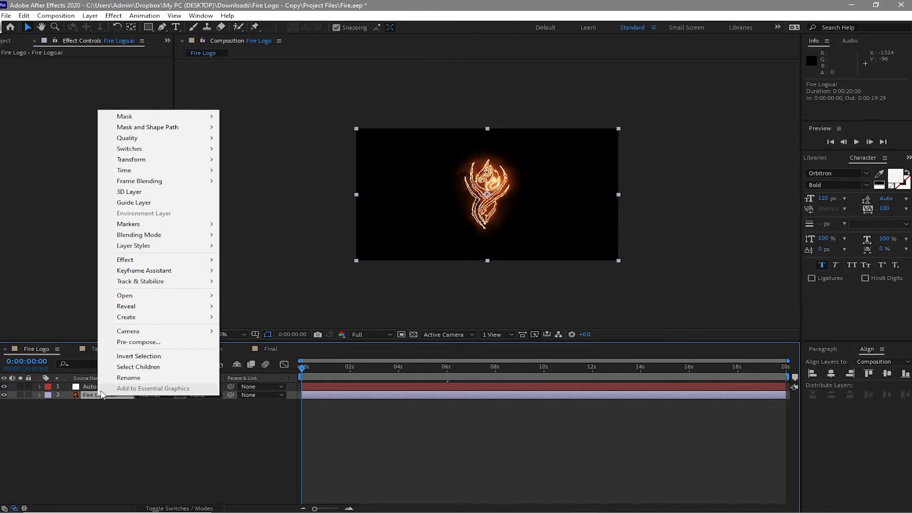
pyautogui.click(127, 342)
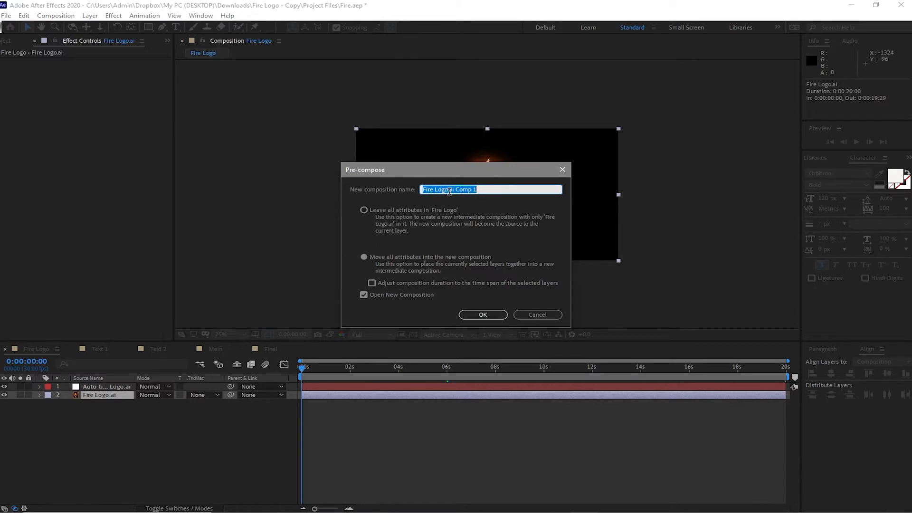
pyautogui.click(365, 257)
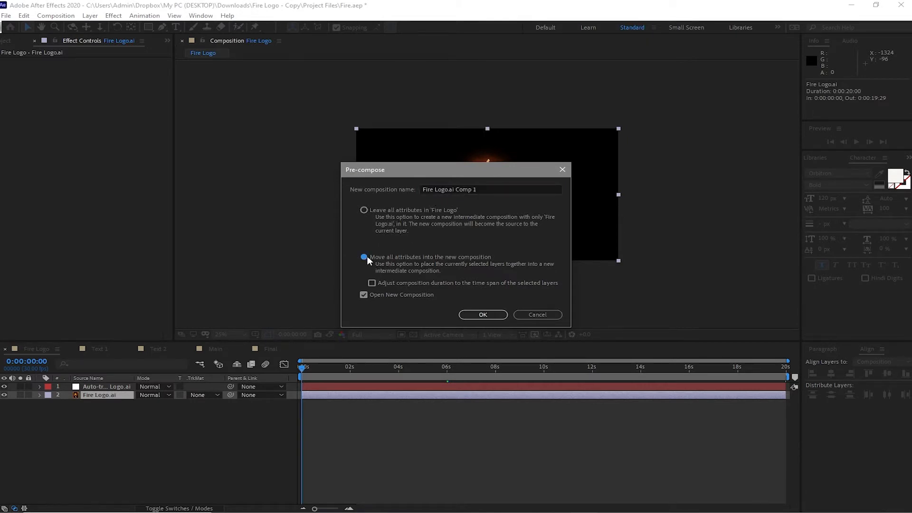
pyautogui.click(480, 315)
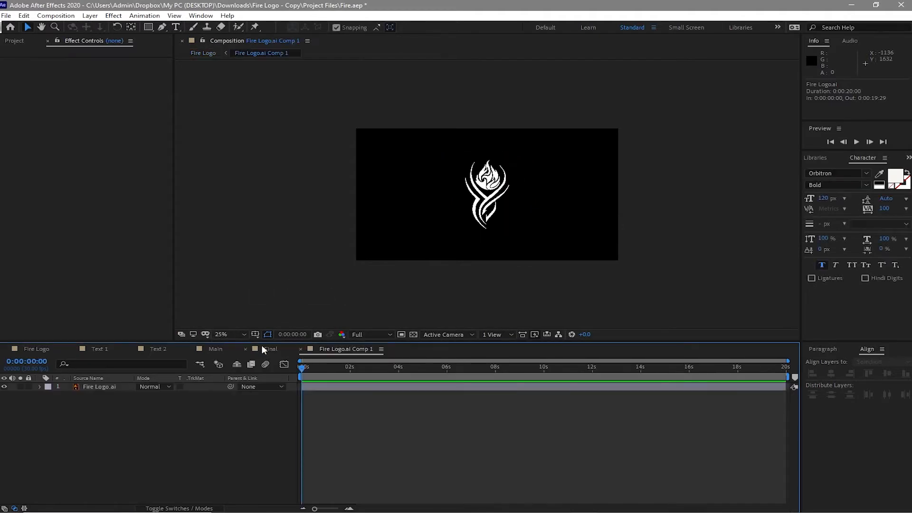
pyautogui.click(302, 349)
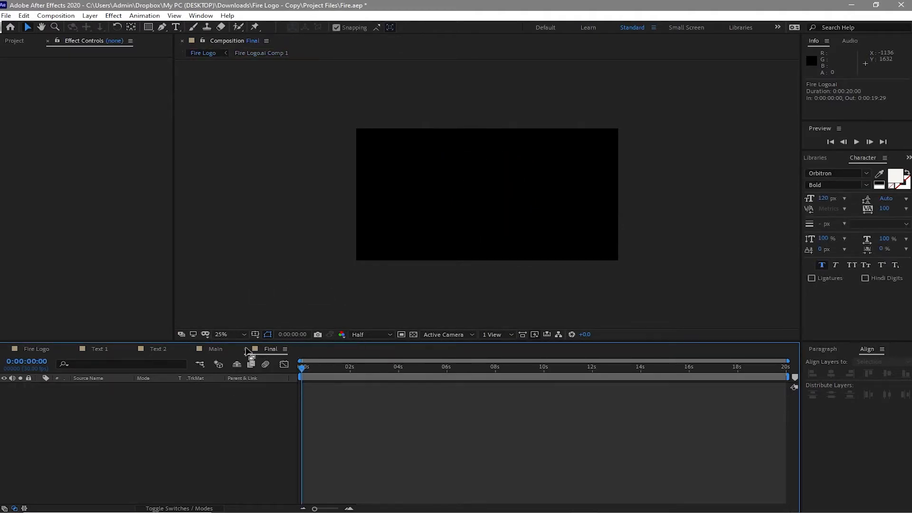
pyautogui.click(46, 350)
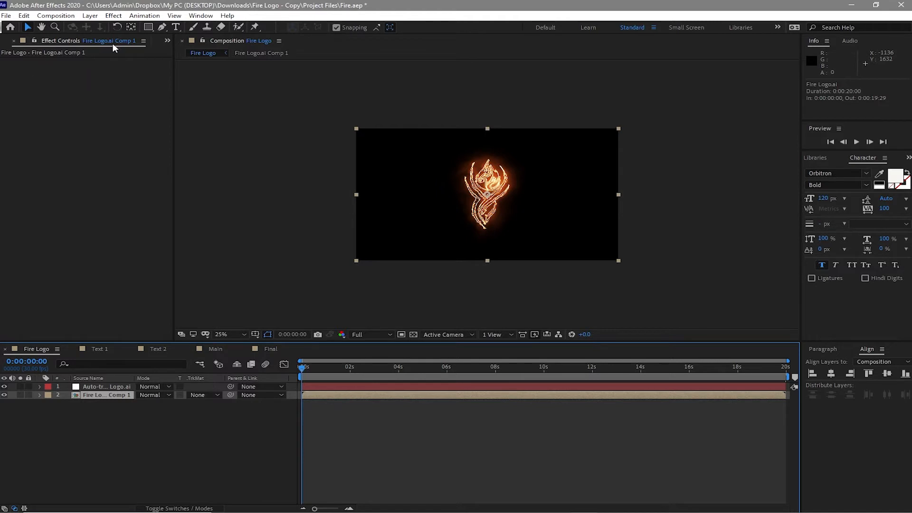
# Step: Add the scratched steel texture image from the project assets to the Fire Logo composition, beneath the pre-composed logo layer
pyautogui.click(168, 41)
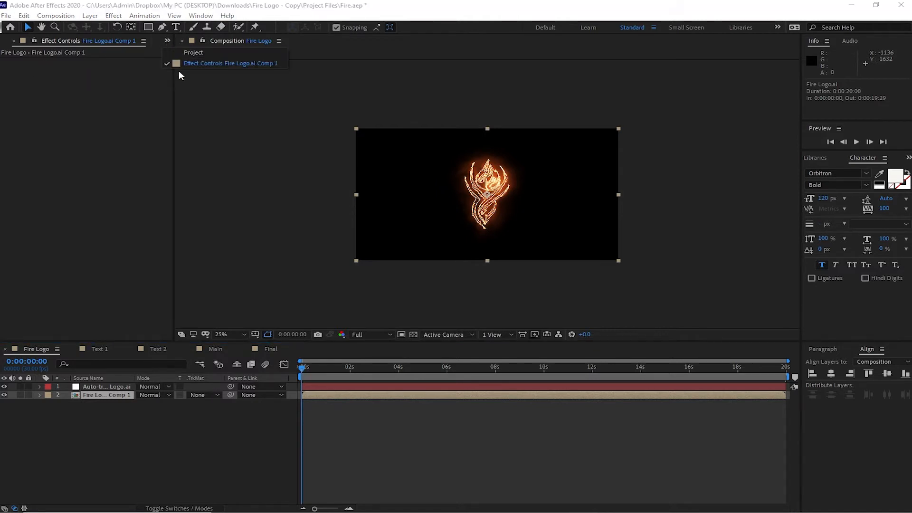
pyautogui.click(209, 54)
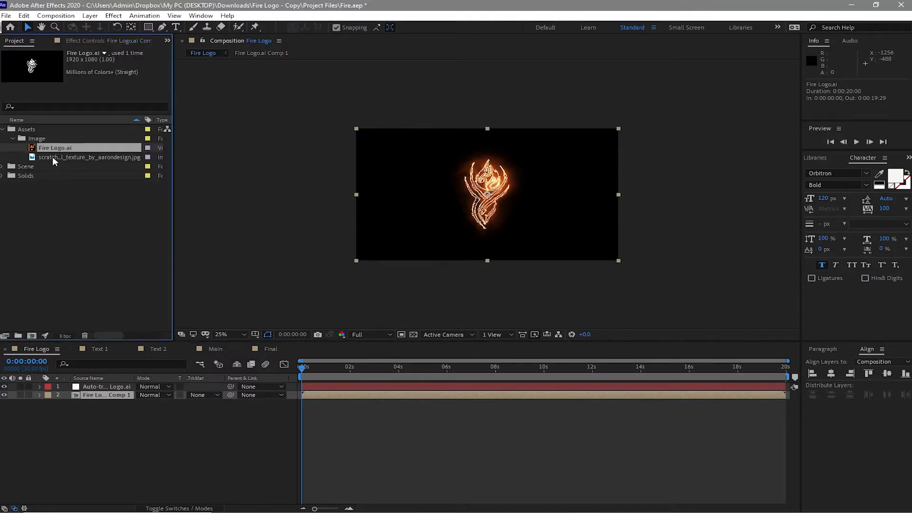
pyautogui.click(52, 156)
pyautogui.moveTo(53, 156); pyautogui.dragTo(52, 418)
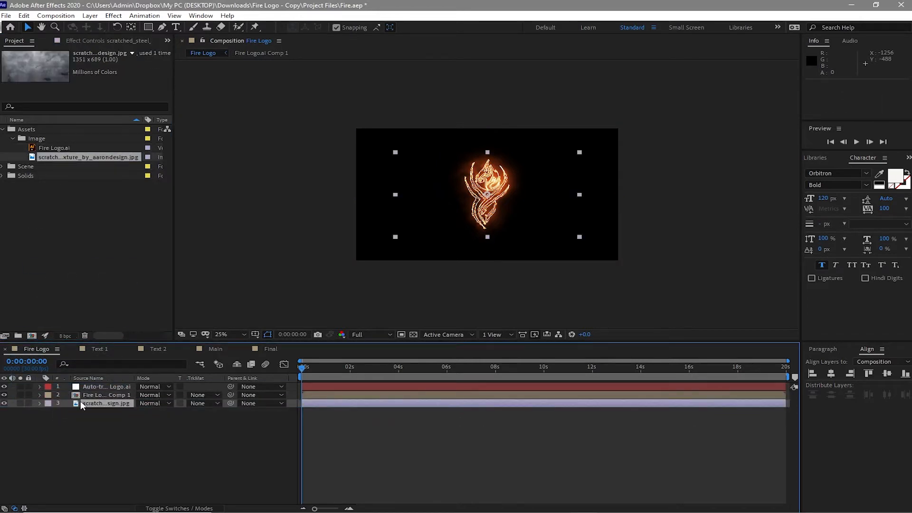
# Step: Pre-compose the scratched steel layer as Texture with all attributes moved into it, and return to the Fire Logo composition
pyautogui.rightClick(128, 405)
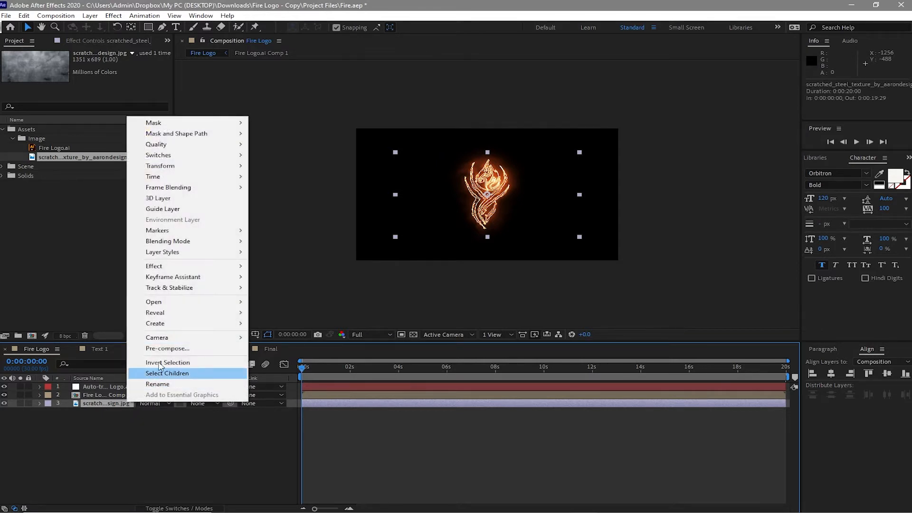
pyautogui.click(166, 348)
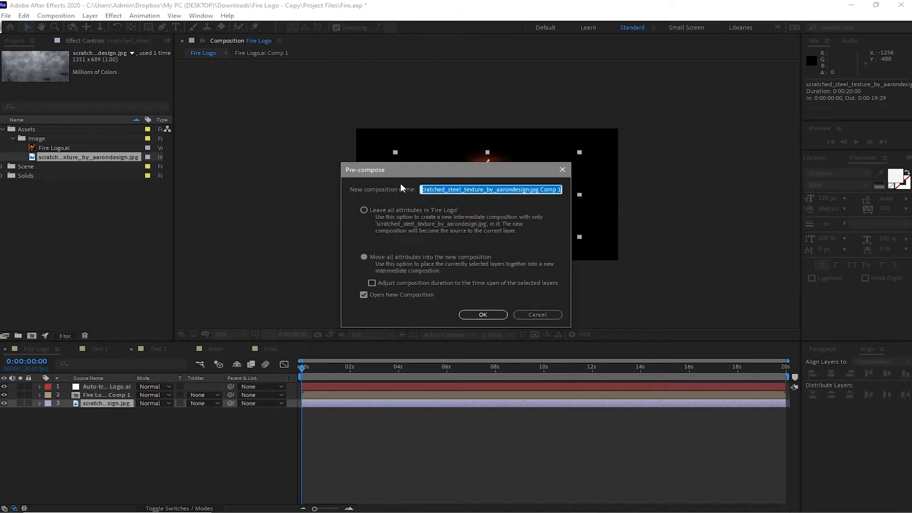
pyautogui.write('Texru')
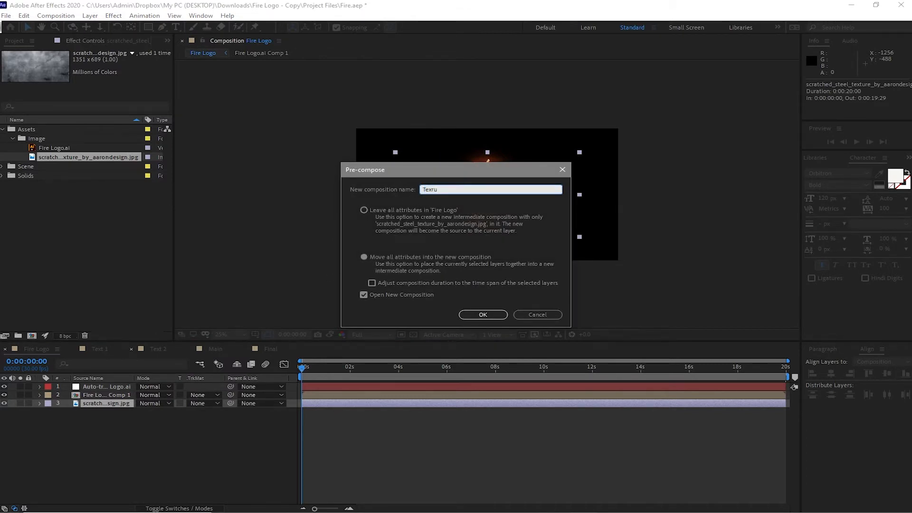
pyautogui.write('ere')
pyautogui.press('BackSpace')
pyautogui.press('BackSpace')
pyautogui.press('BackSpace')
pyautogui.press('BackSpace')
pyautogui.write('ture')
pyautogui.click(364, 257)
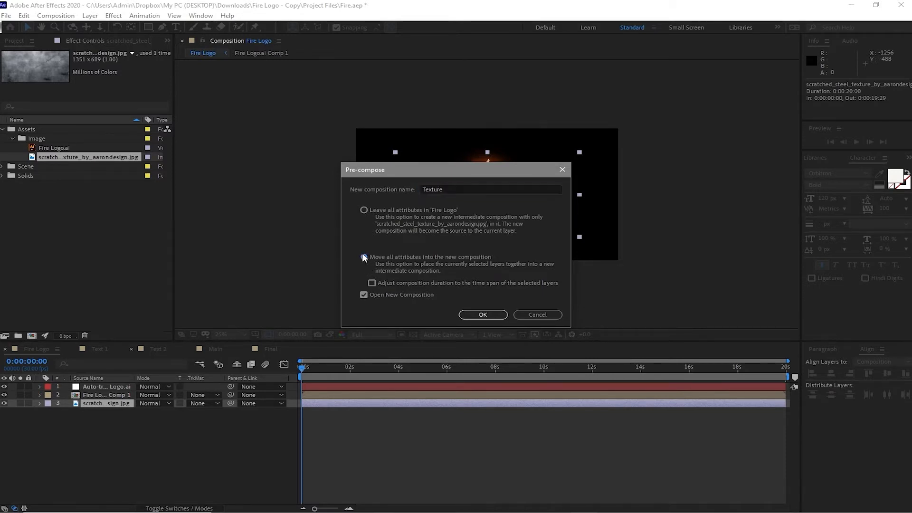
pyautogui.click(477, 316)
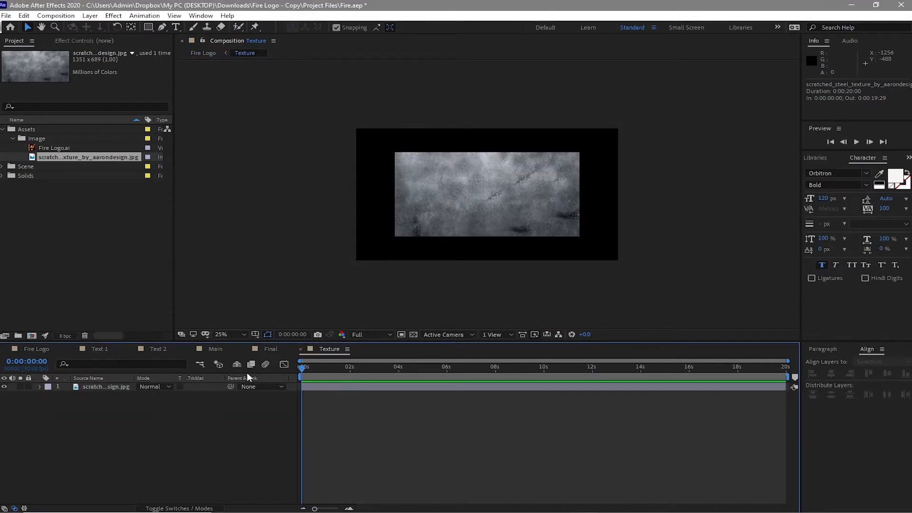
pyautogui.click(300, 349)
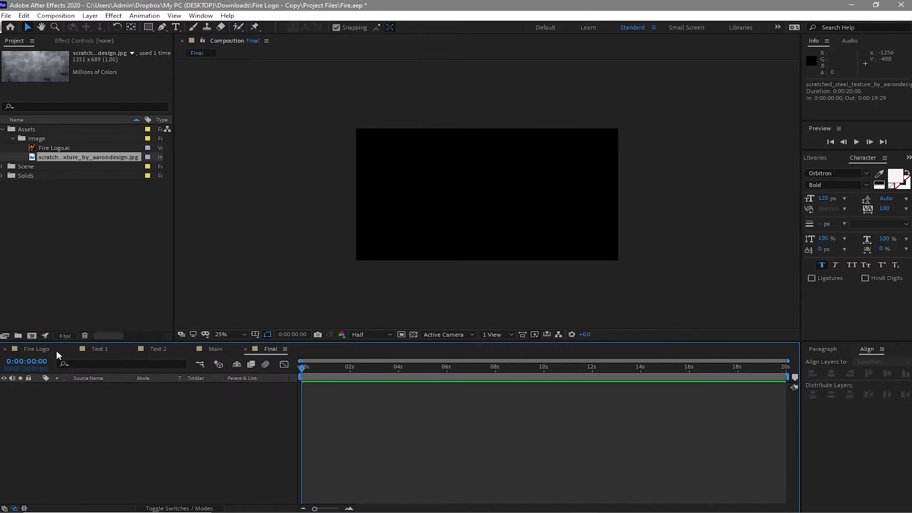
pyautogui.click(39, 348)
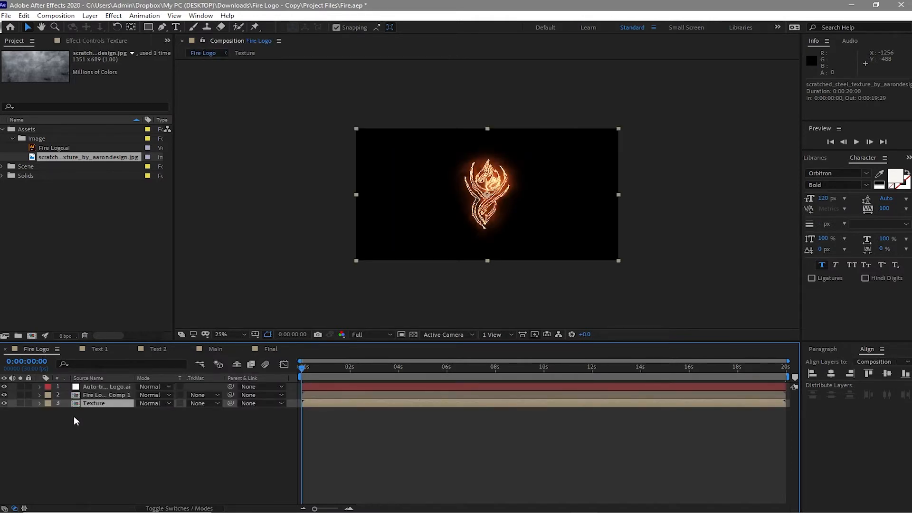
# Step: Set the Texture layer's track matte to Alpha Matte "Fire Logo.ai Comp 1" and move the auto-traced layer below Texture
pyautogui.click(200, 405)
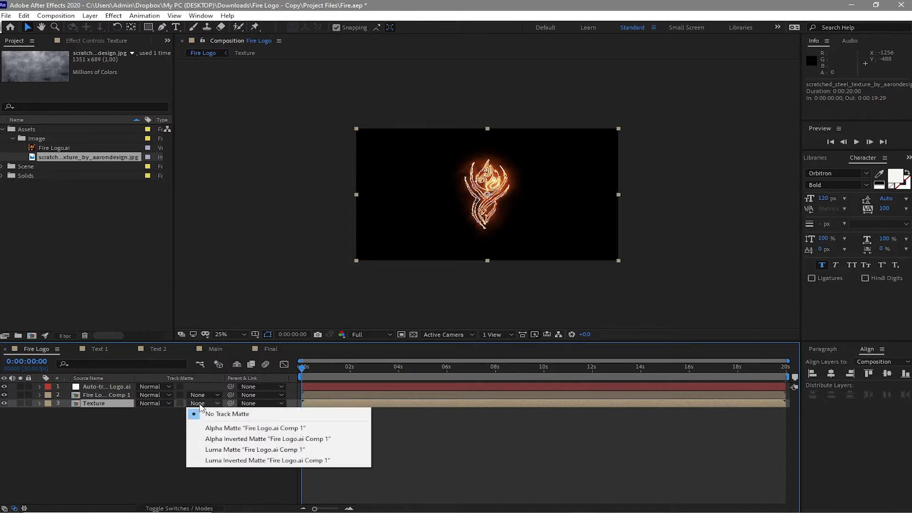
pyautogui.click(221, 428)
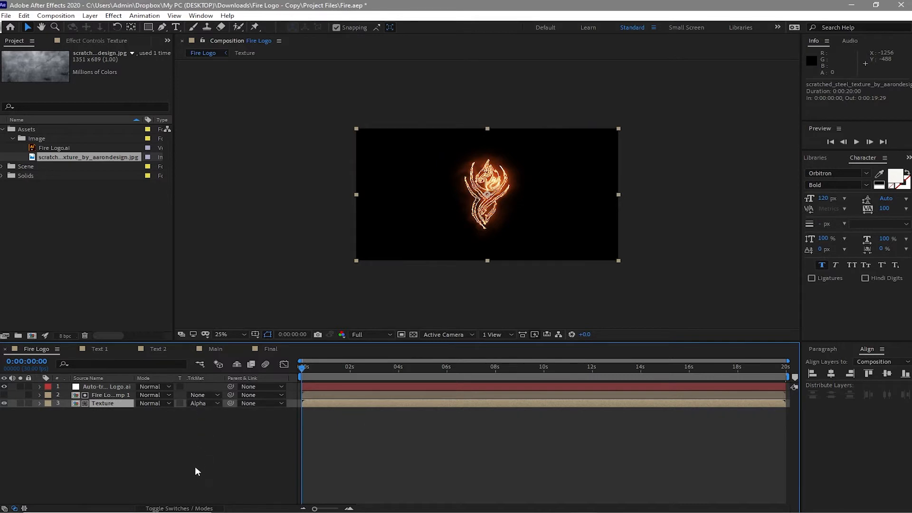
pyautogui.click(195, 508)
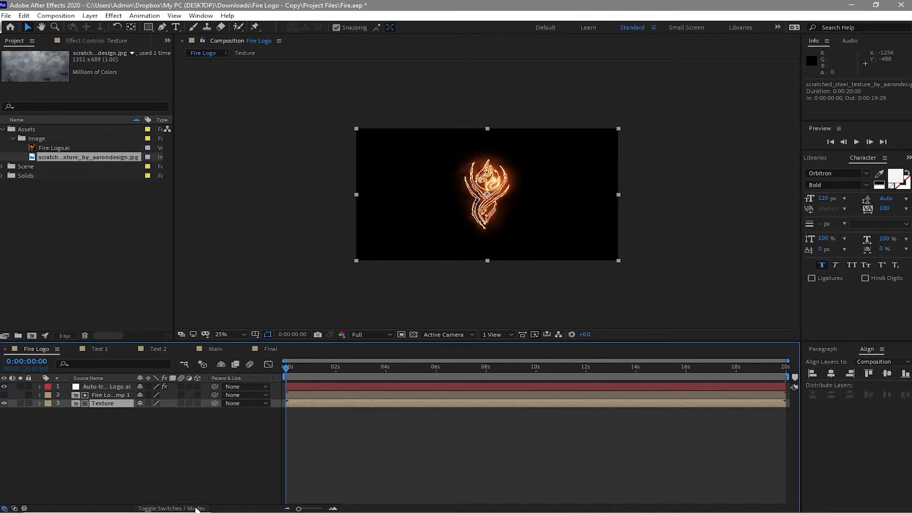
pyautogui.click(195, 508)
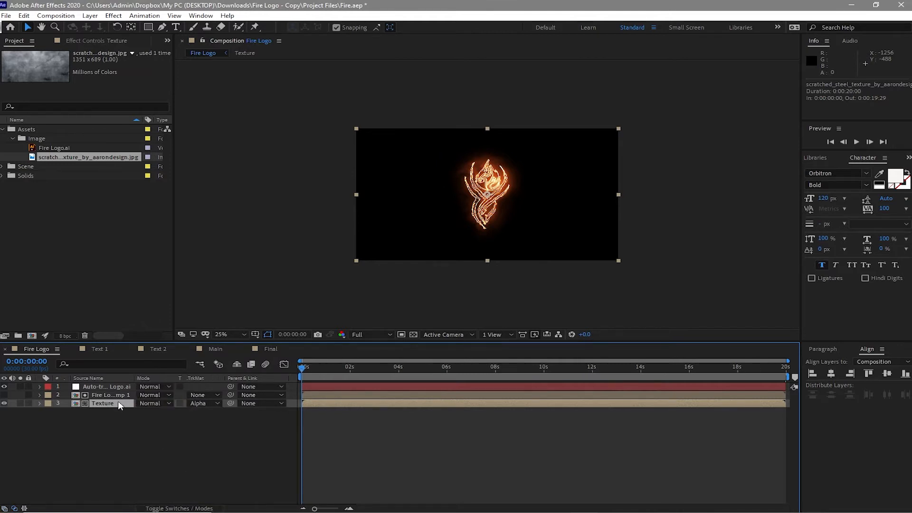
pyautogui.moveTo(109, 385); pyautogui.dragTo(114, 425)
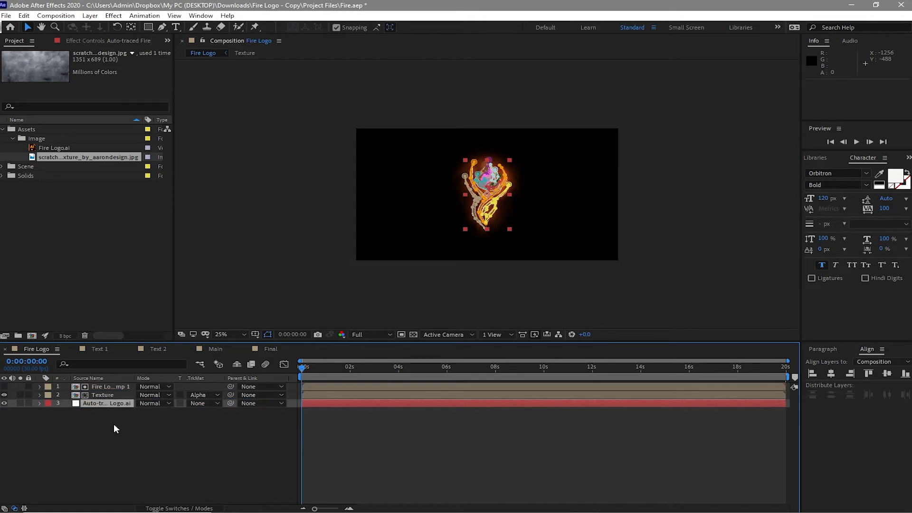
# Step: Duplicate the Fire Logo.ai Comp 1 layer and make the topmost copy visible
pyautogui.click(121, 386)
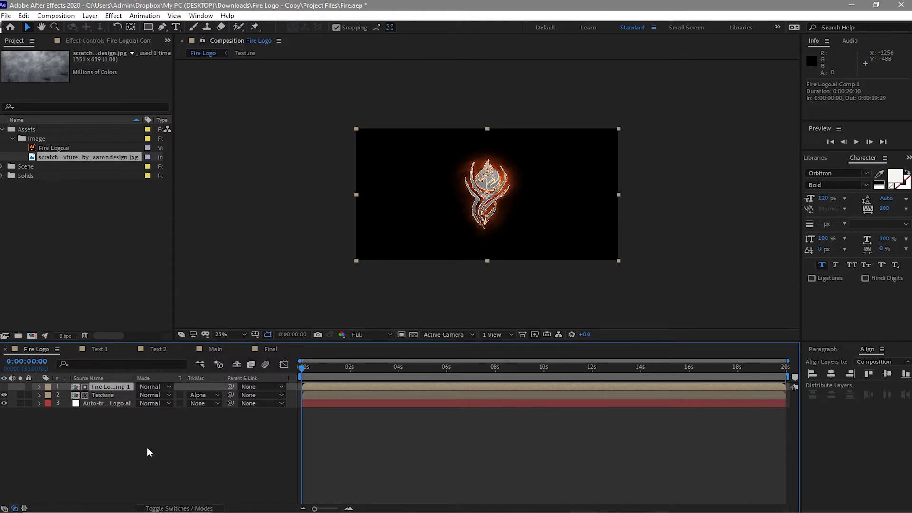
pyautogui.hotkey('ctrl', 'd')
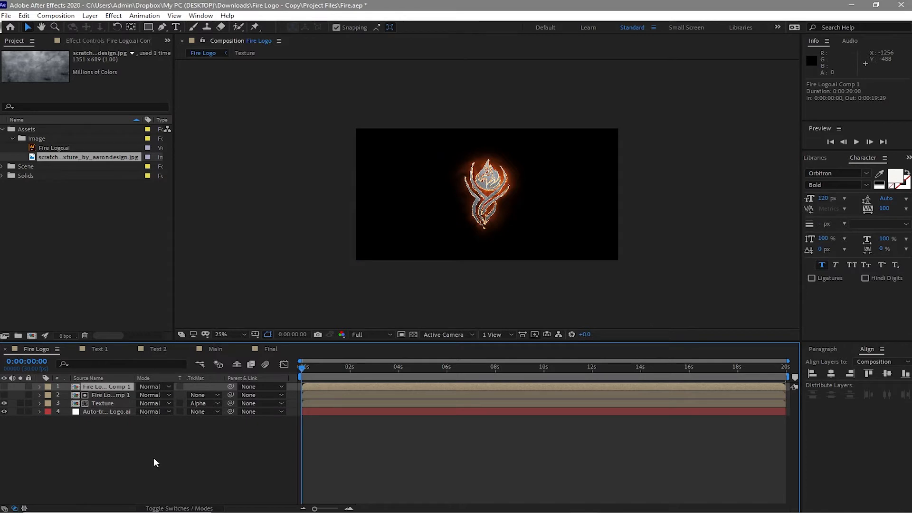
pyautogui.click(4, 387)
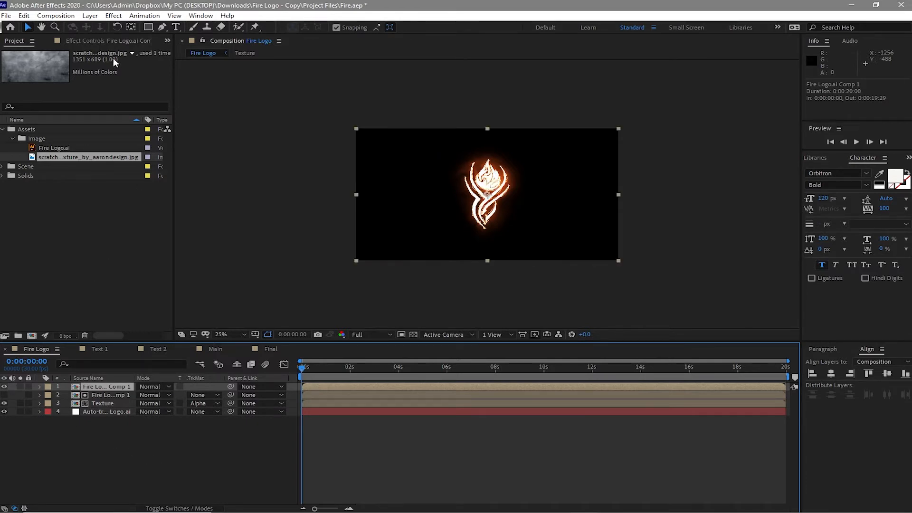
# Step: Apply a Fill effect to the duplicated Fire Logo.ai Comp 1 layer and set its colour to black (000000)
pyautogui.click(114, 15)
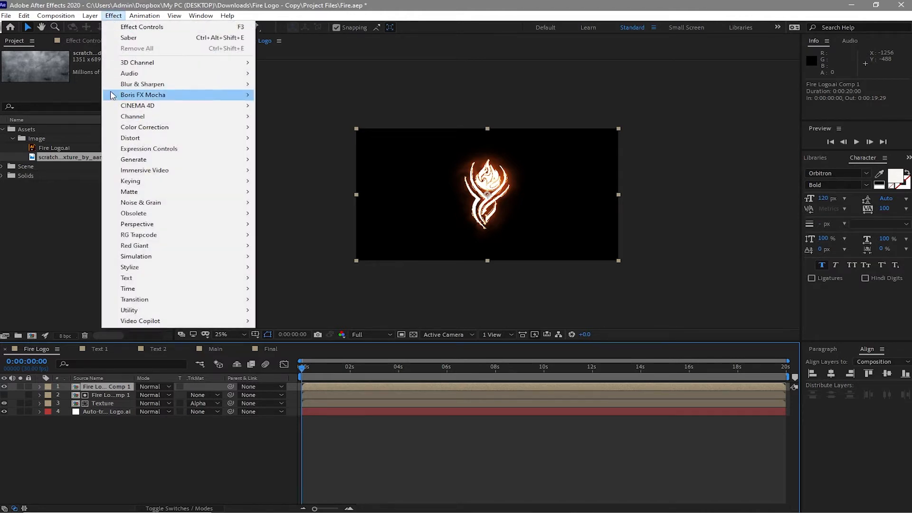
pyautogui.moveTo(142, 159)
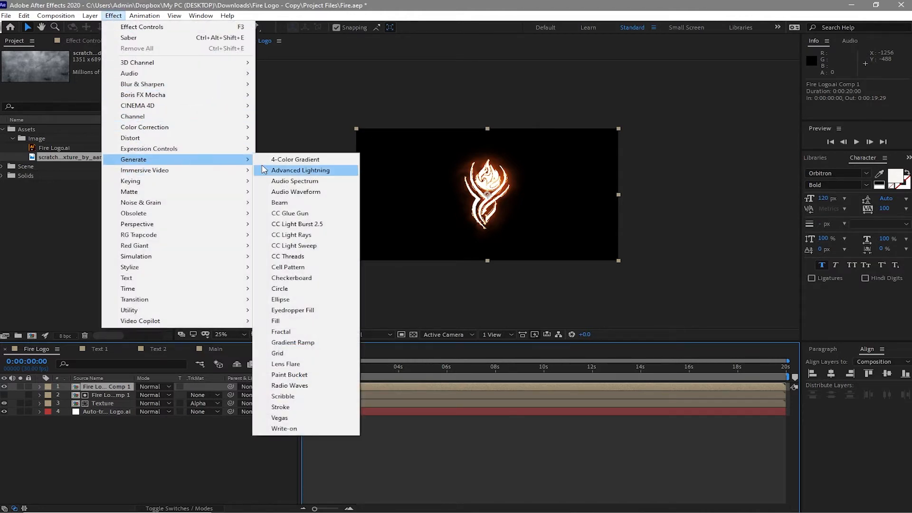
pyautogui.click(279, 322)
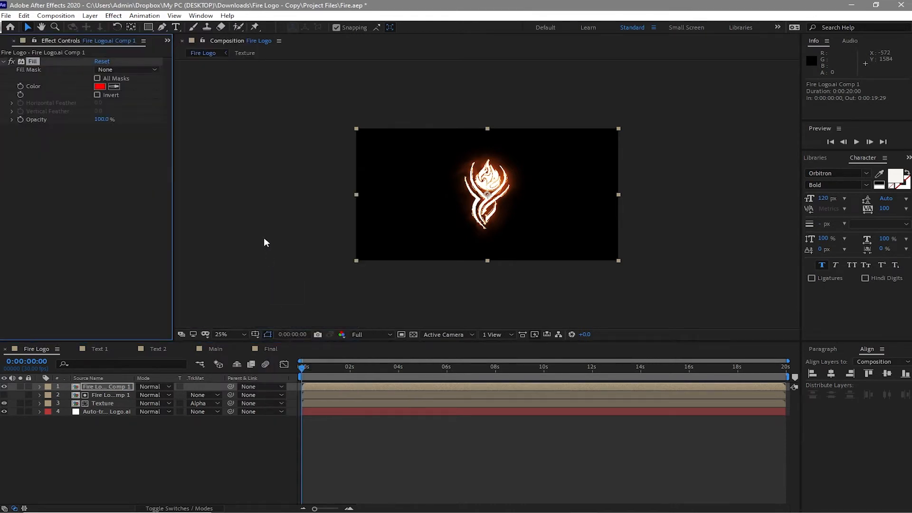
pyautogui.click(98, 85)
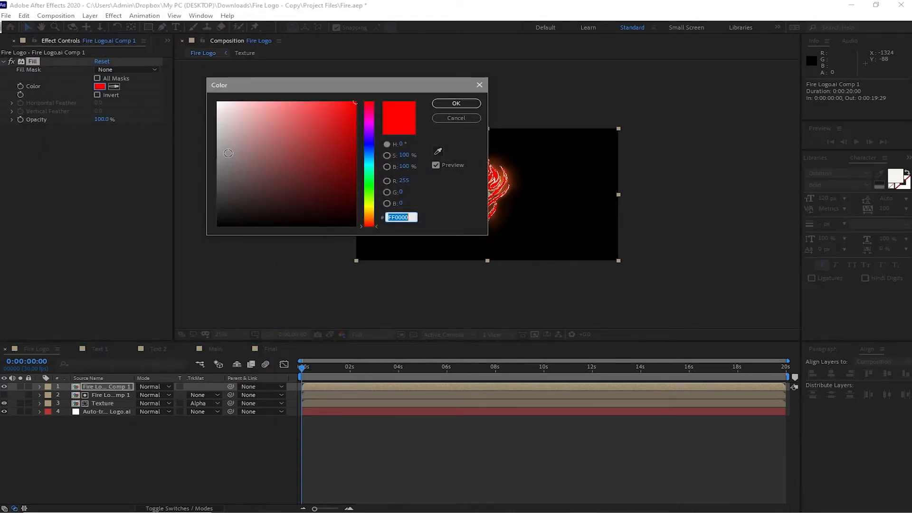
pyautogui.moveTo(253, 187); pyautogui.dragTo(211, 241)
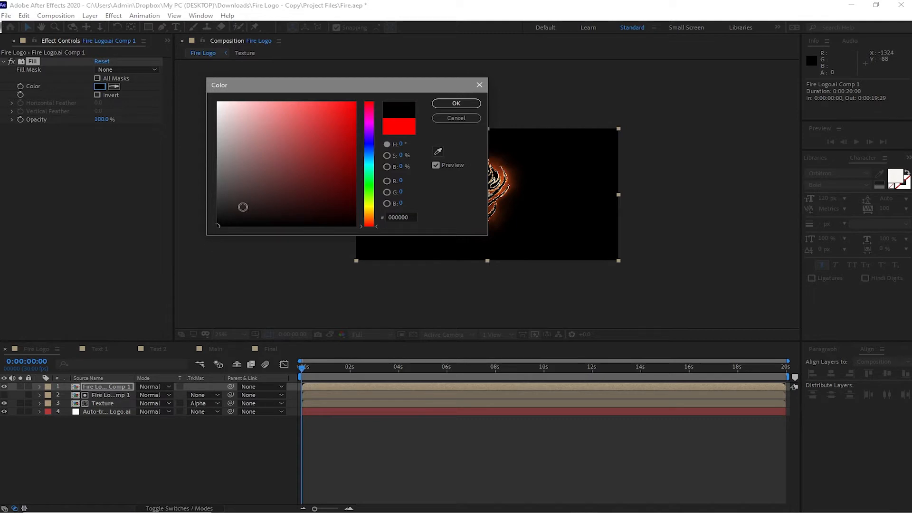
pyautogui.click(456, 104)
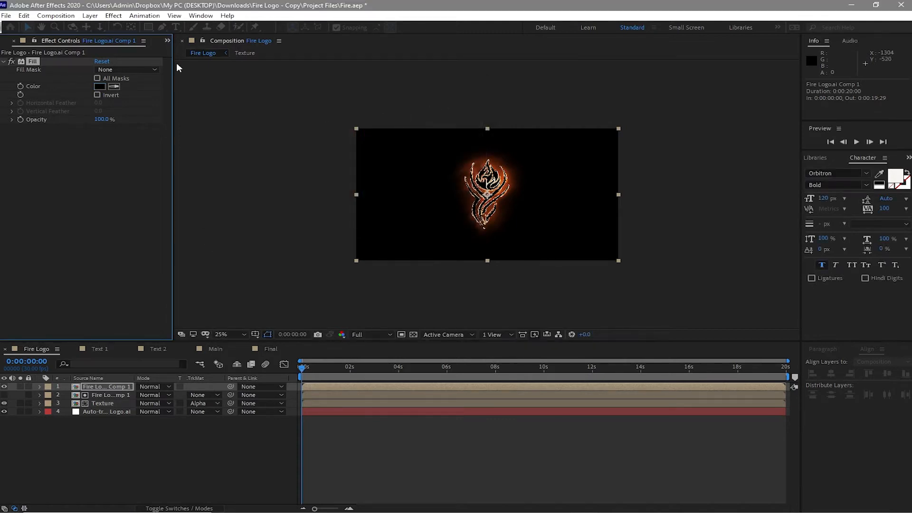
# Step: Add a Bevel Alpha effect to the duplicated logo layer with an edge thickness of 5
pyautogui.click(114, 15)
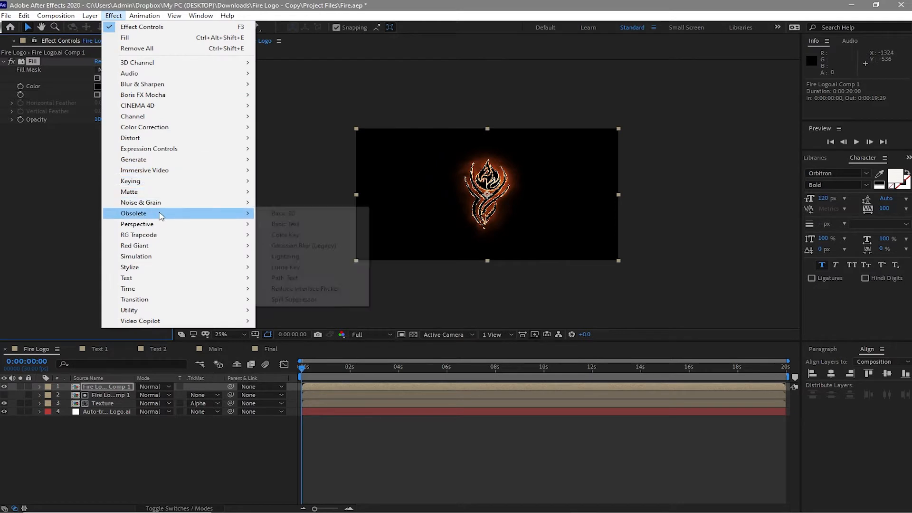
pyautogui.moveTo(166, 224)
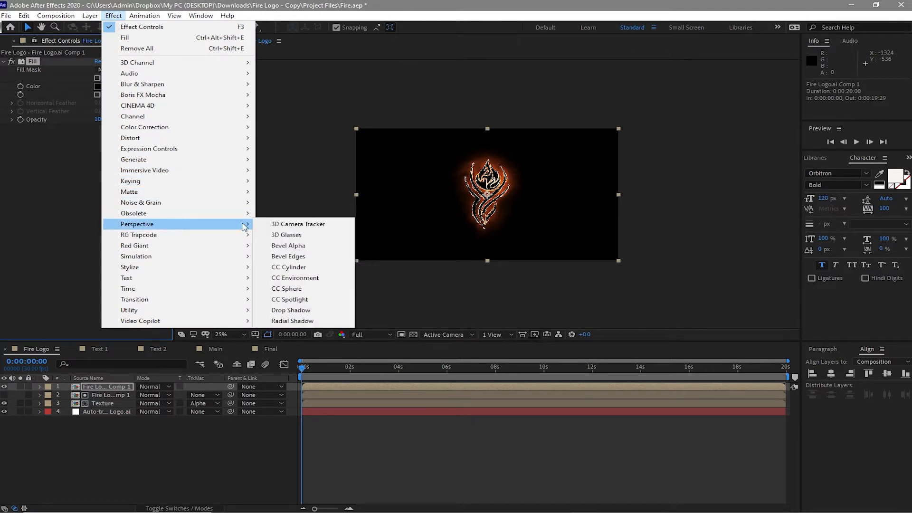
pyautogui.click(279, 247)
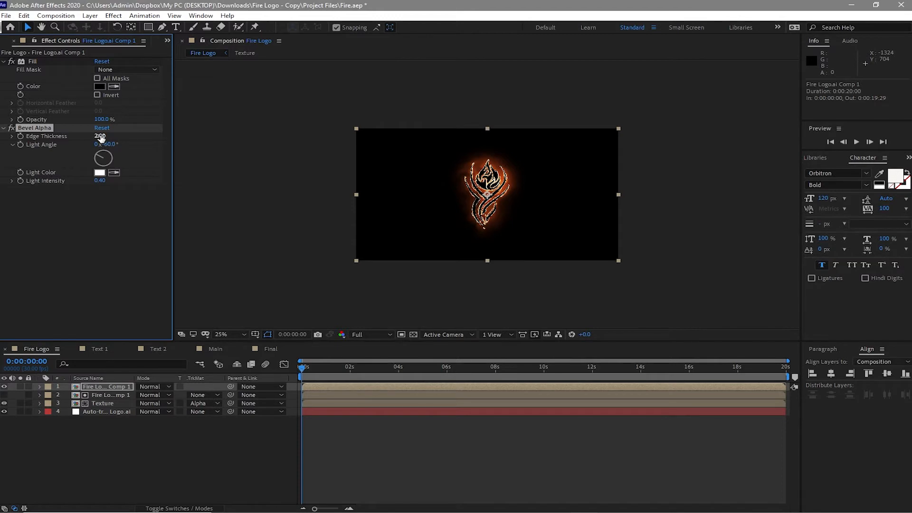
pyautogui.click(100, 137)
pyautogui.write('5')
pyautogui.click(212, 255)
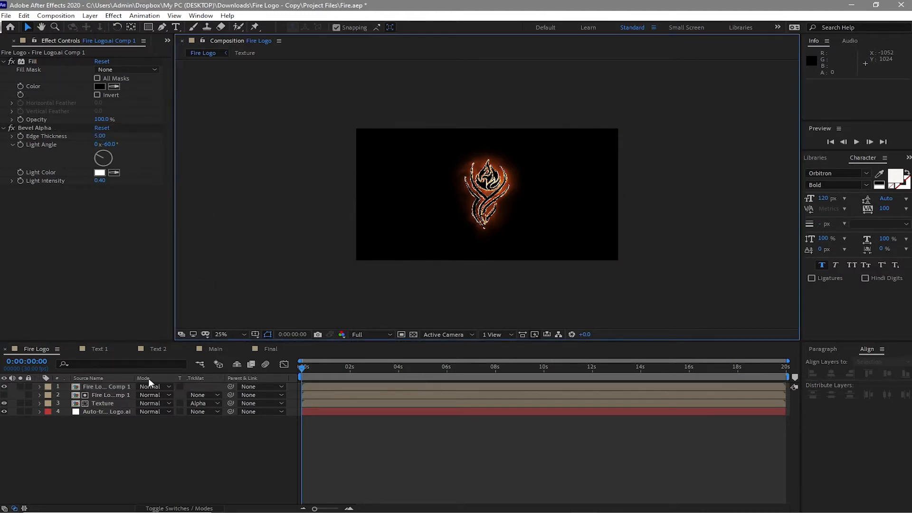
# Step: Set the blending mode of the topmost Fire Logo.ai Comp 1 layer to Add
pyautogui.click(144, 387)
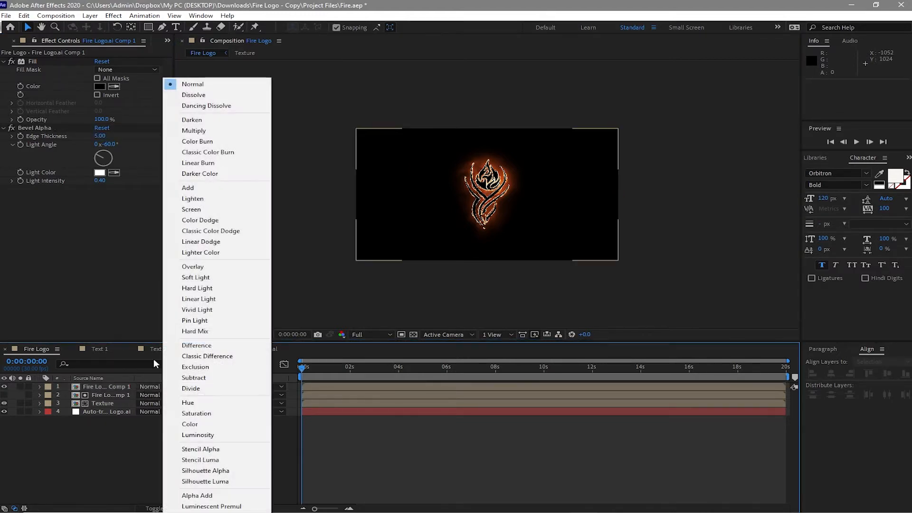
pyautogui.click(190, 189)
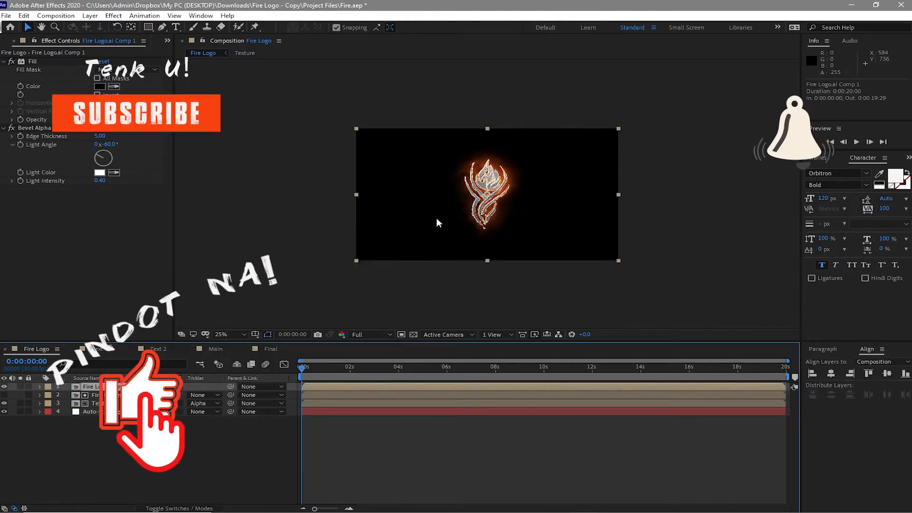
pyautogui.press('.')
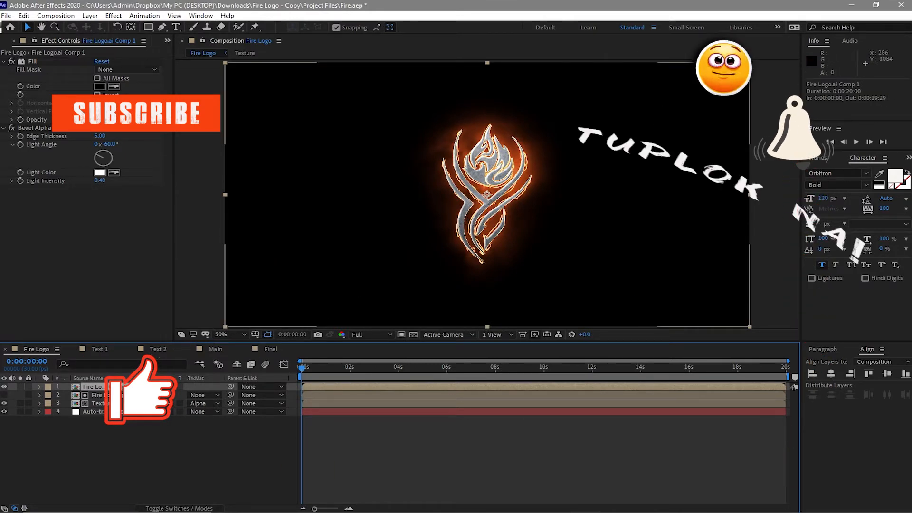
# Step: Apply a Curves effect to the Texture layer and pull the RGB curve's shadows and midtones down to darken the steel
pyautogui.click(102, 403)
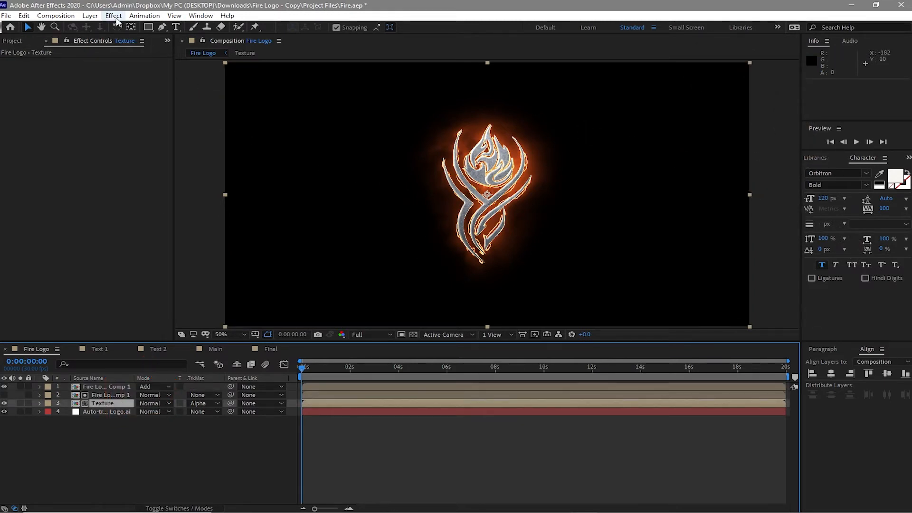
pyautogui.click(114, 16)
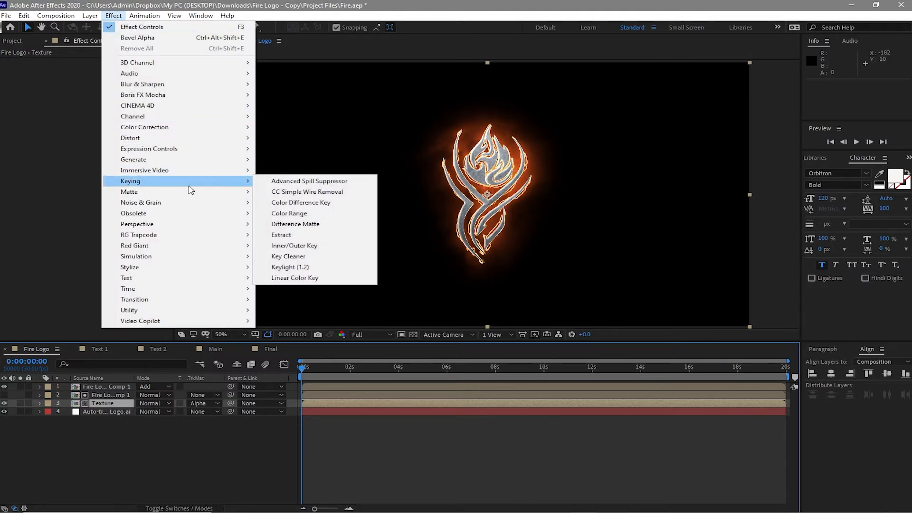
pyautogui.moveTo(209, 128)
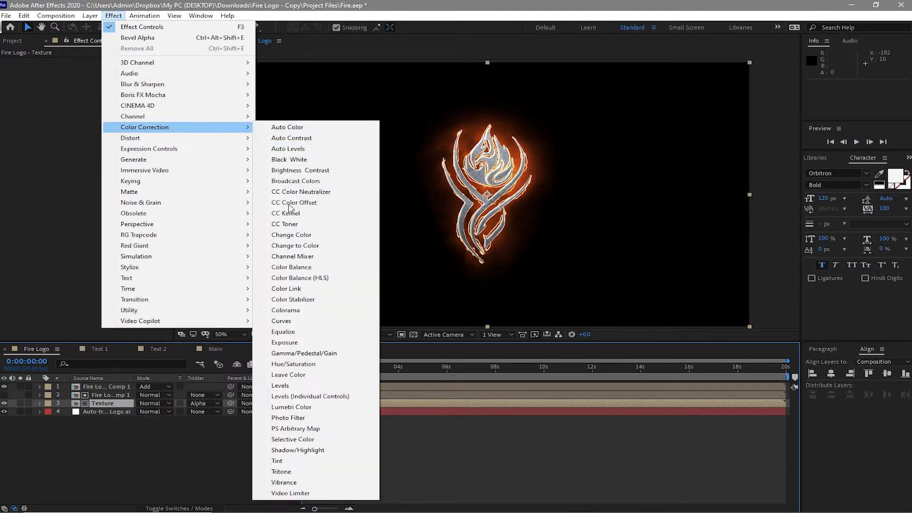
pyautogui.click(272, 321)
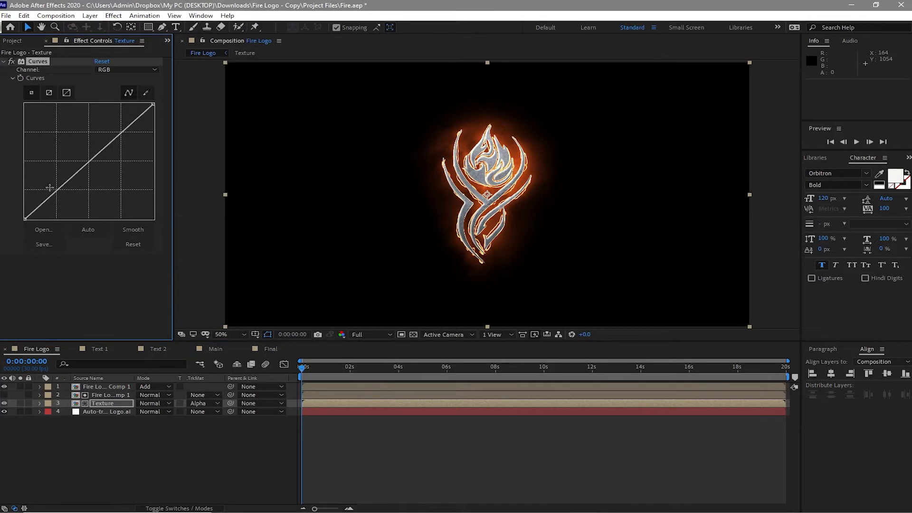
pyautogui.moveTo(56, 190); pyautogui.dragTo(76, 208)
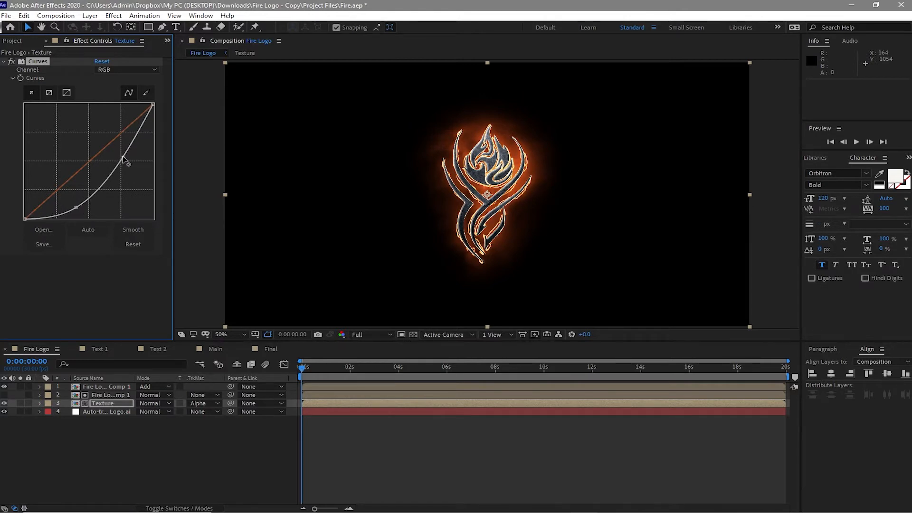
pyautogui.moveTo(123, 158); pyautogui.dragTo(116, 155)
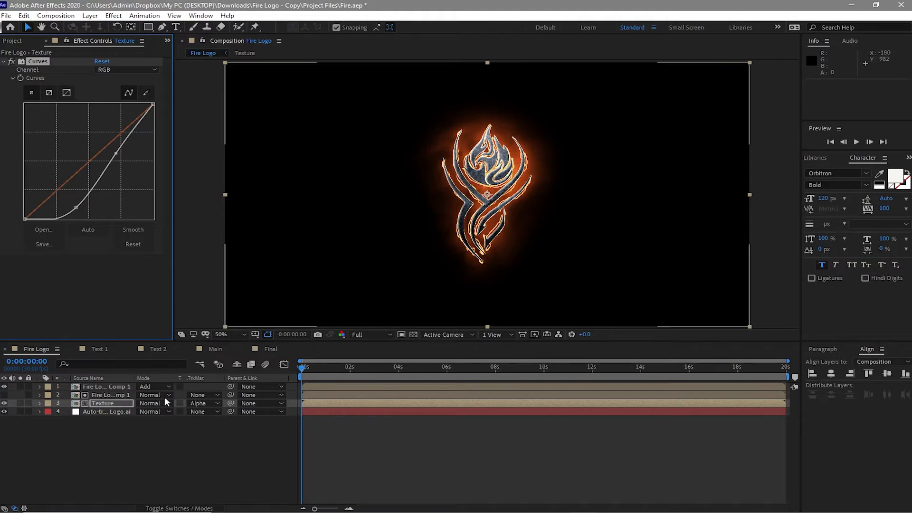
pyautogui.click(159, 451)
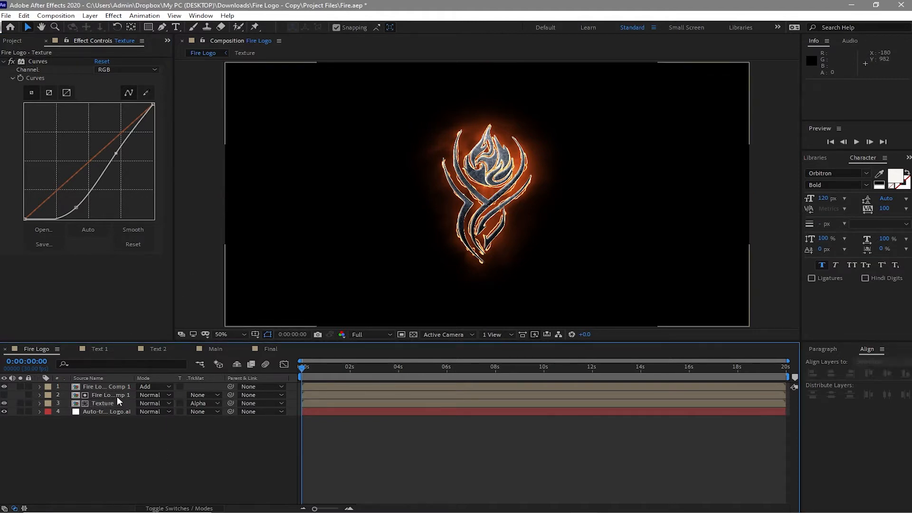
# Step: Create a black 1920 x 1080 px solid layer named Particle
pyautogui.click(88, 15)
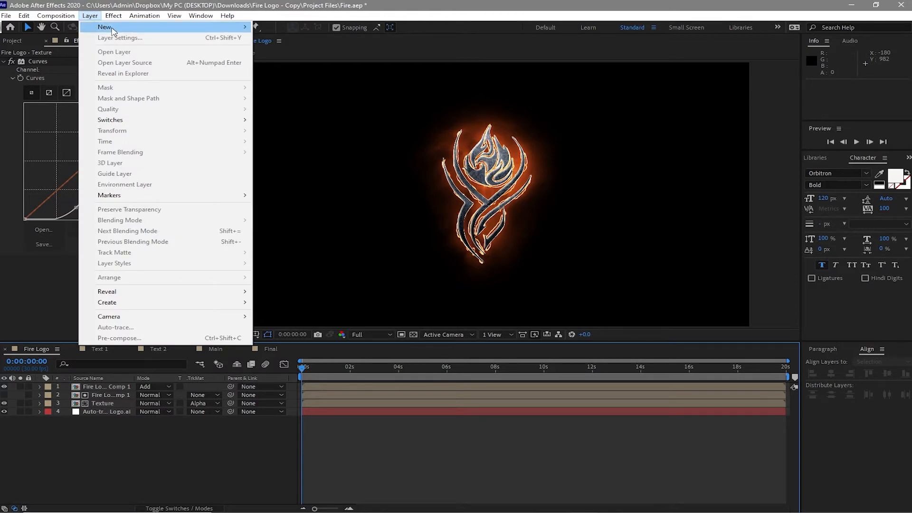
pyautogui.moveTo(113, 30)
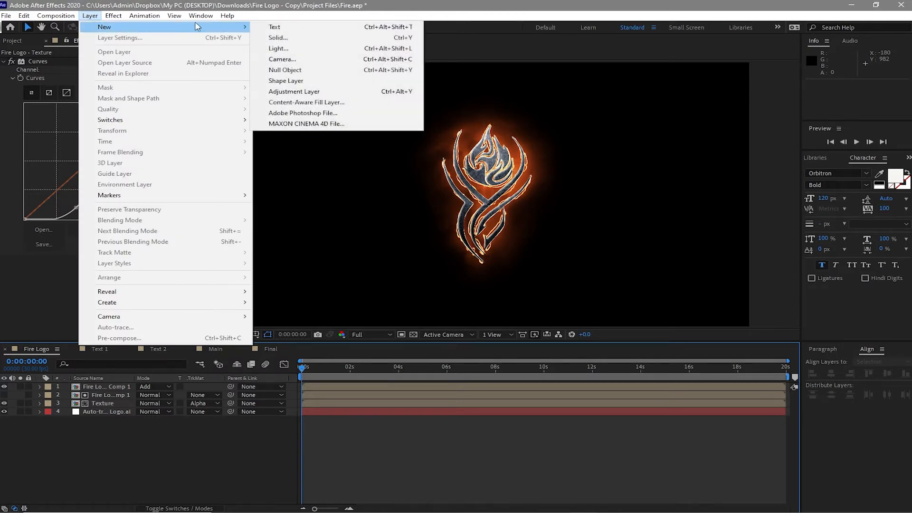
pyautogui.click(271, 38)
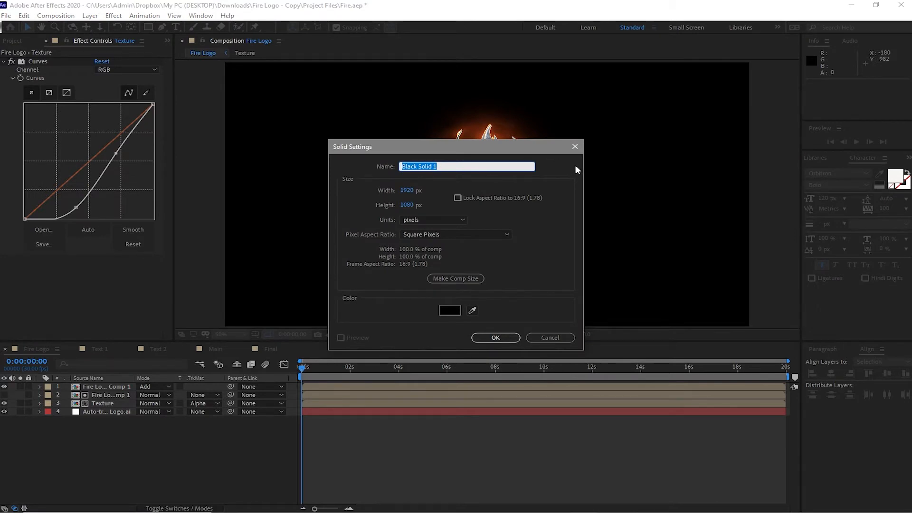
pyautogui.write('P')
pyautogui.press('BackSpace')
pyautogui.write('rticle')
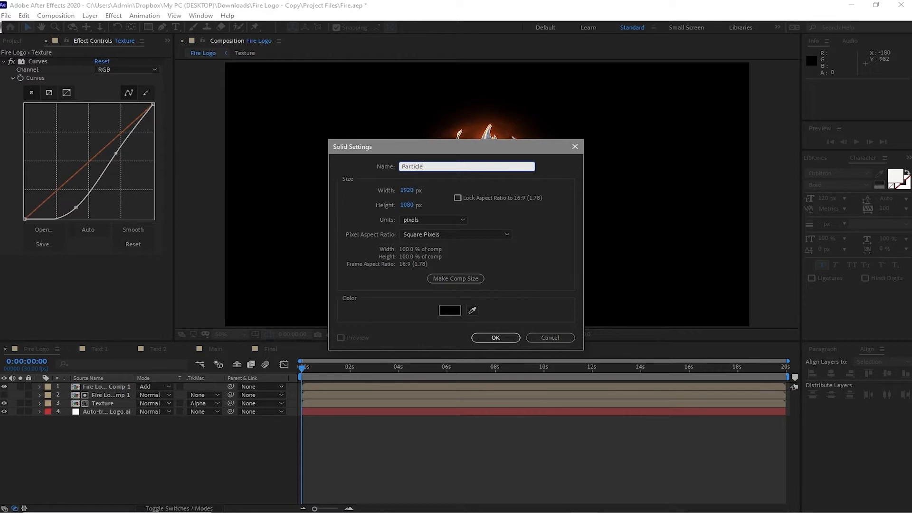
pyautogui.click(486, 340)
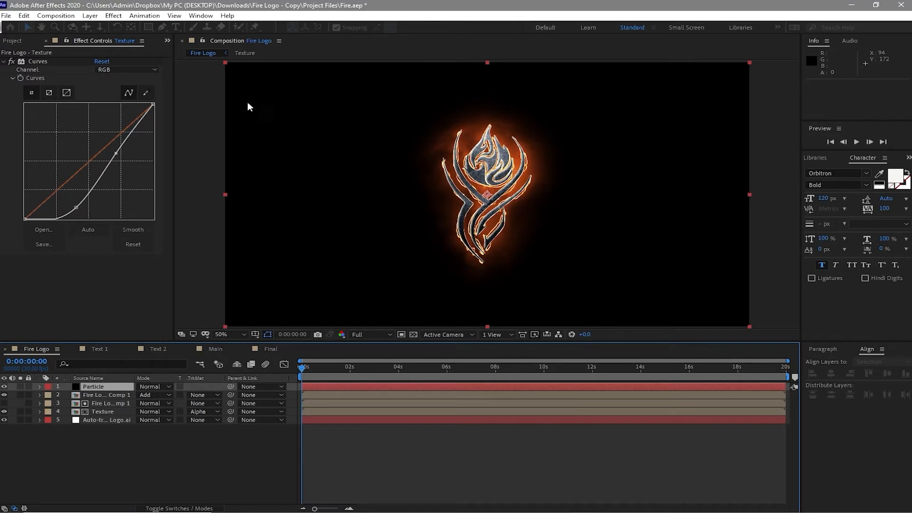
# Step: Apply the CC Particle World simulation effect to the Particle solid
pyautogui.click(113, 17)
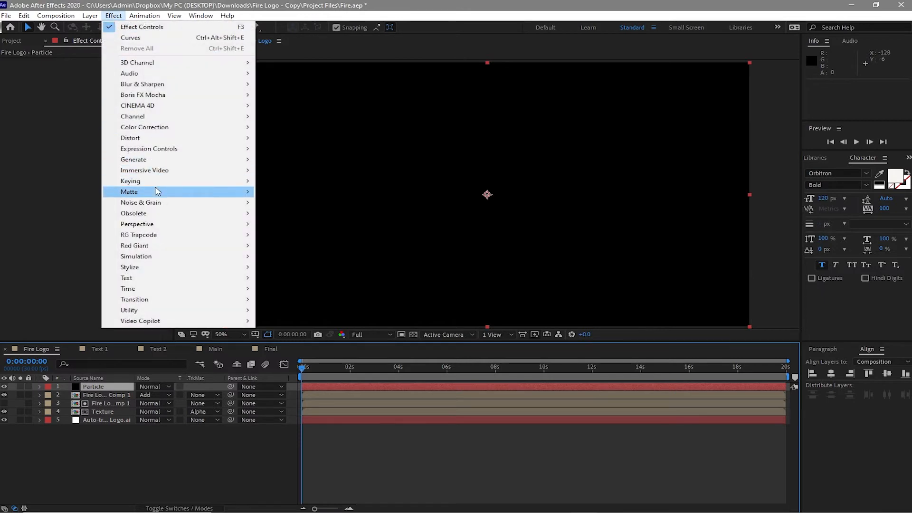
pyautogui.moveTo(172, 259)
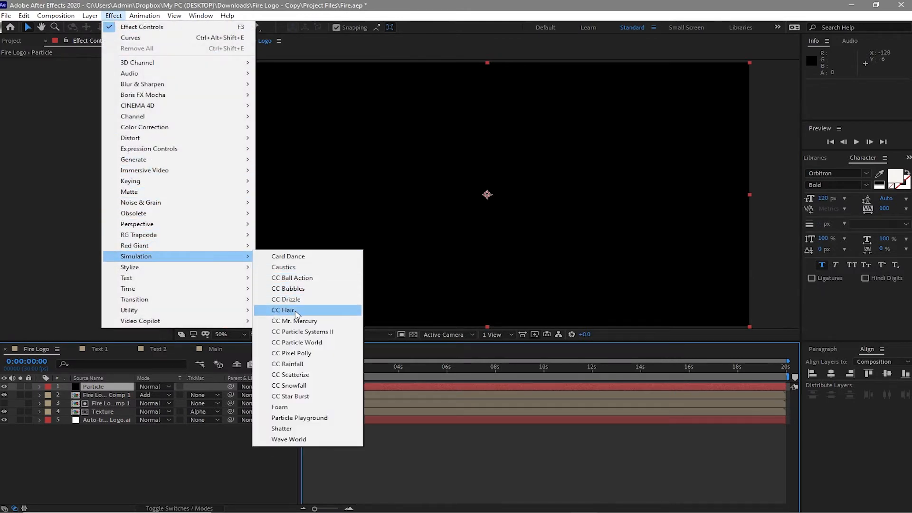
pyautogui.click(302, 342)
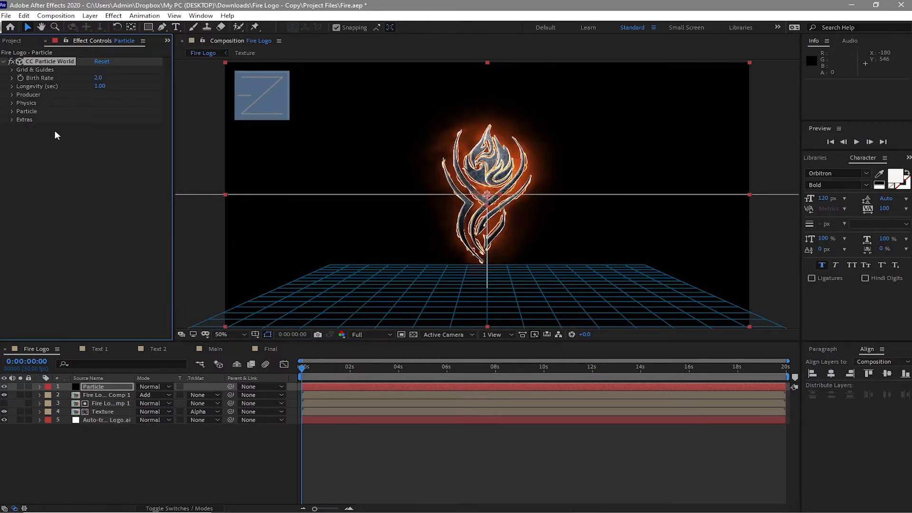
# Step: Set the CC Particle World physics to the Fire animation with gravity 0.1 and resistance 1, and expand its Particle settings
pyautogui.click(14, 103)
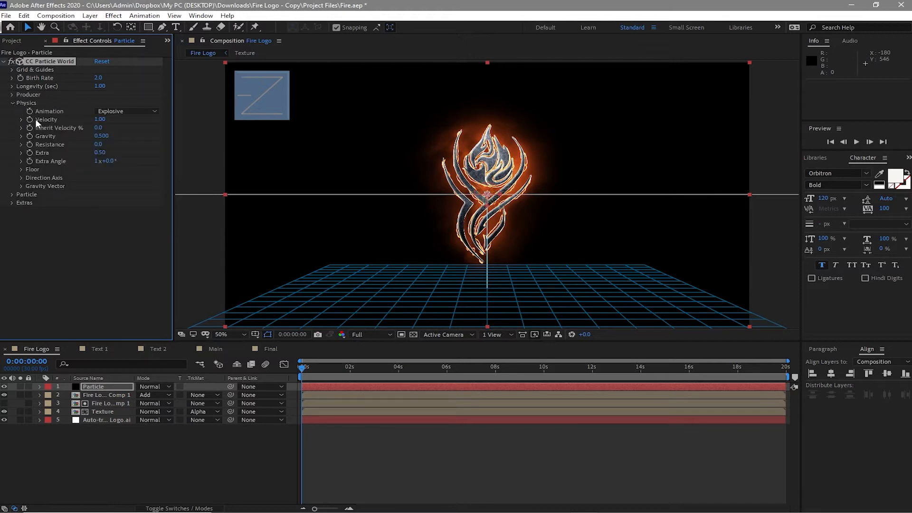
pyautogui.click(126, 111)
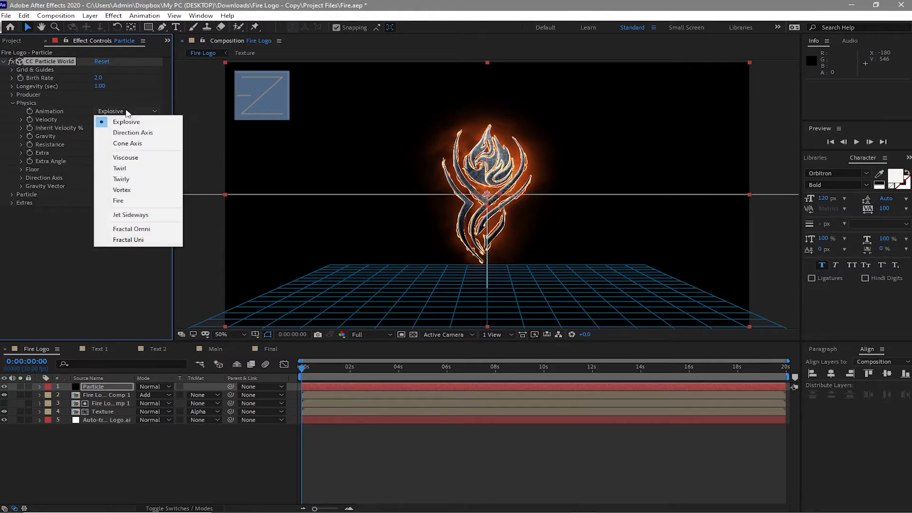
pyautogui.click(125, 202)
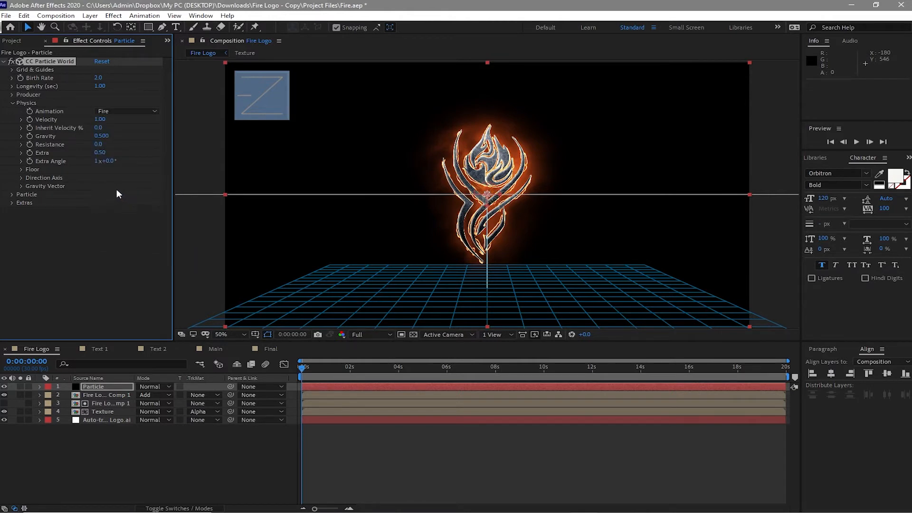
pyautogui.click(101, 135)
pyautogui.write('.1')
pyautogui.press('Tab')
pyautogui.click(12, 194)
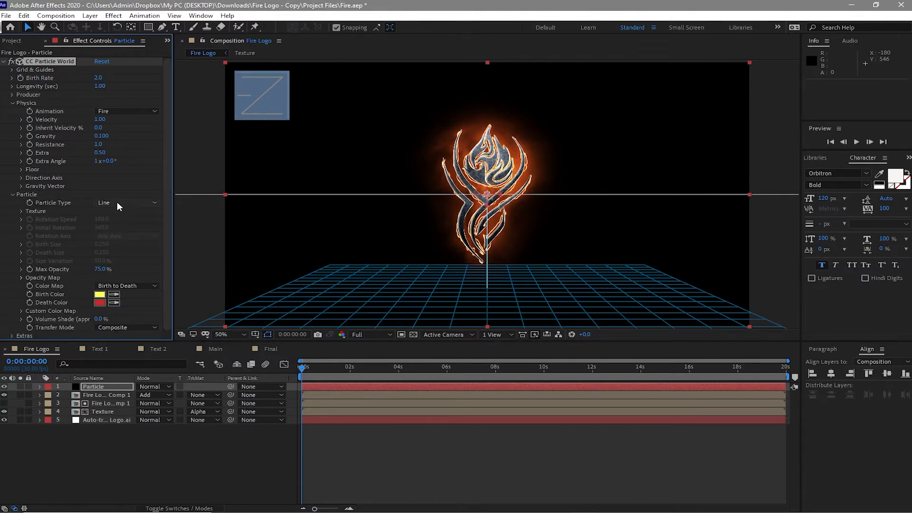
# Step: Set the CC Particle World particle type to Bubble and its birth color to grey 8E8E8D
pyautogui.click(117, 201)
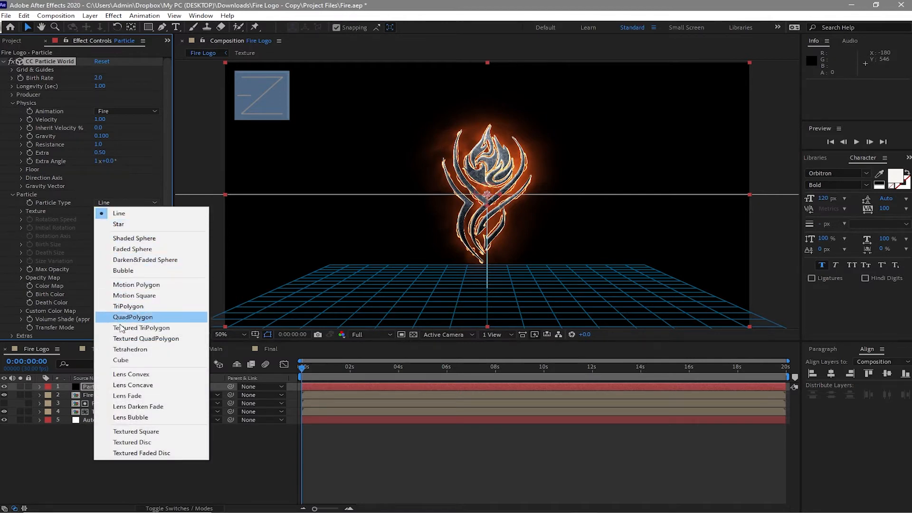
pyautogui.click(132, 272)
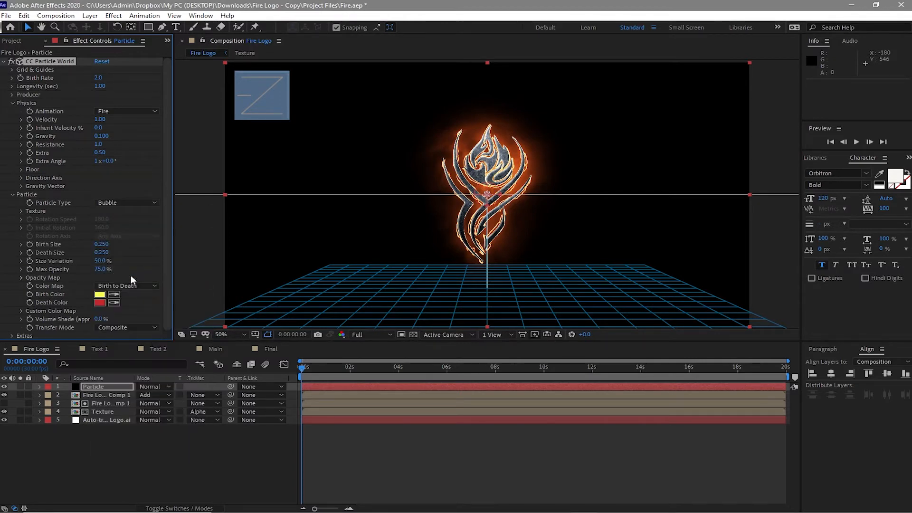
pyautogui.click(103, 295)
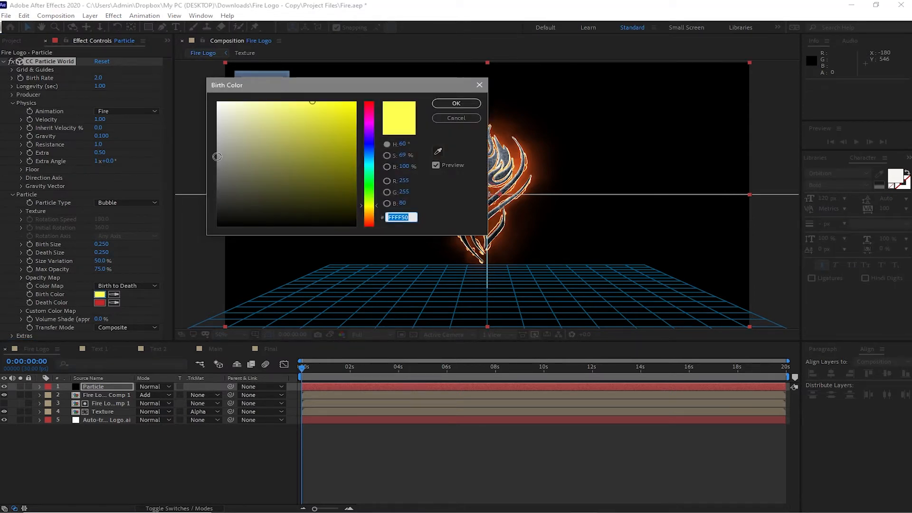
pyautogui.click(217, 156)
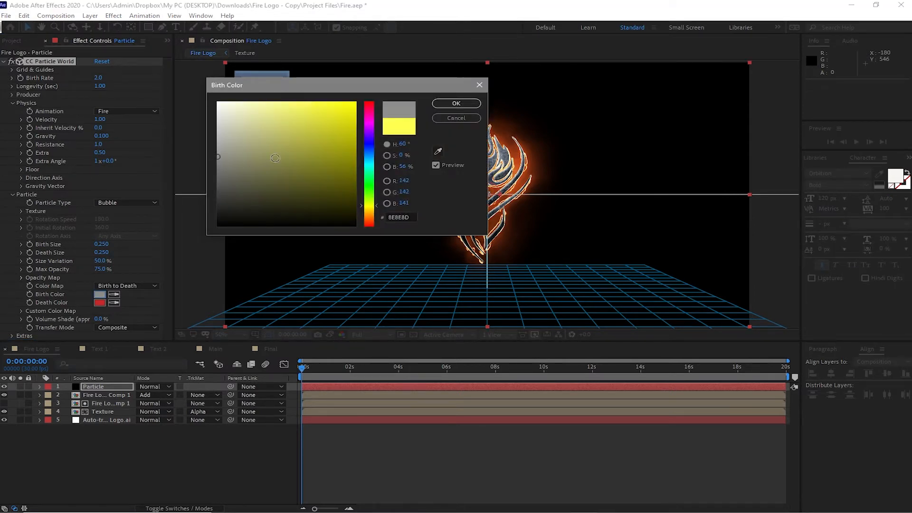
pyautogui.click(459, 104)
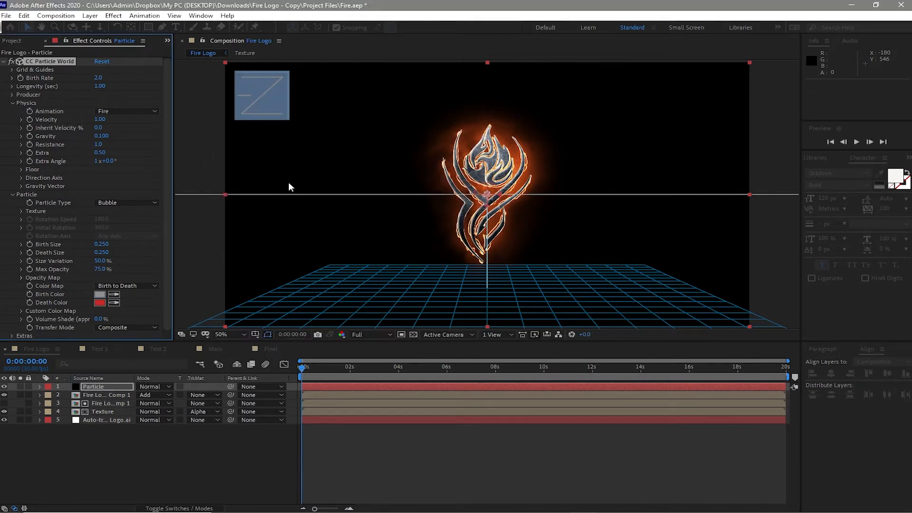
# Step: Set the death color of the bubble particles to dark grey 5B5959
pyautogui.click(101, 301)
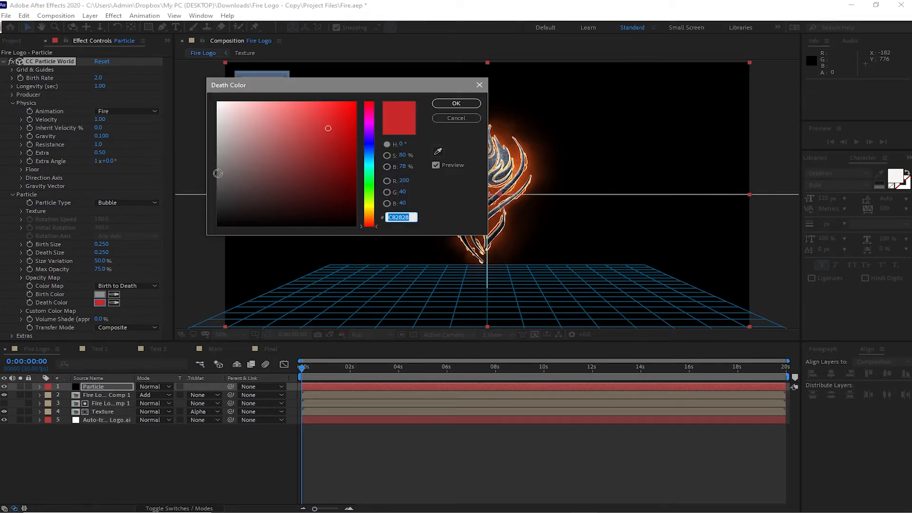
pyautogui.click(220, 181)
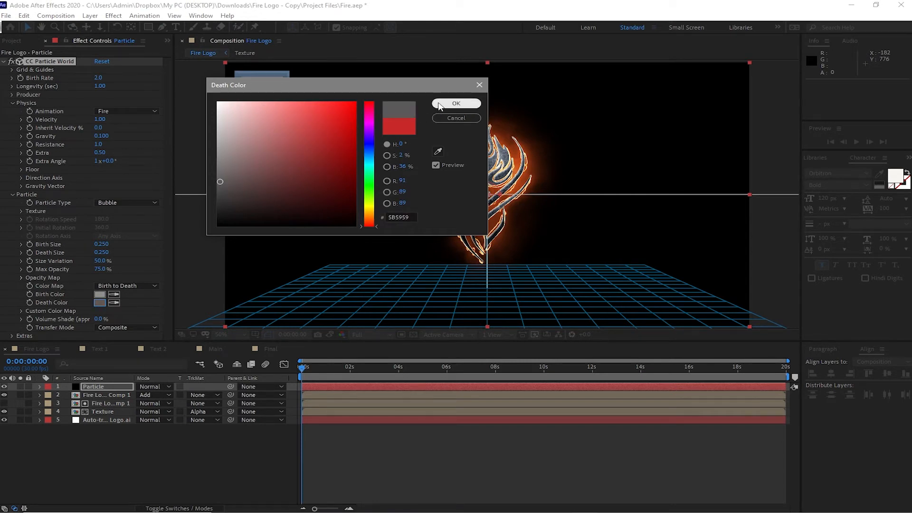
pyautogui.click(439, 104)
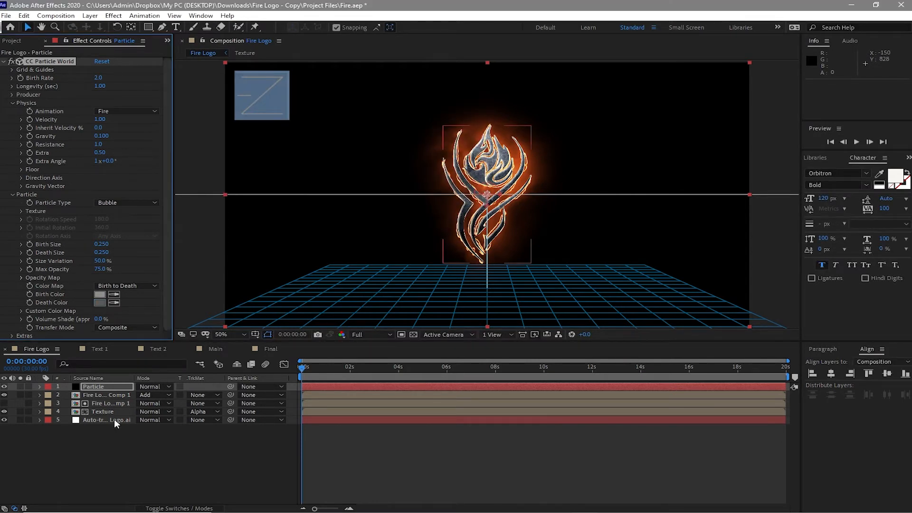
# Step: At 0:00:01:27, start keyframing Saber's Start Offset and End Offset on the auto-traced logo layer, with End Offset at 0%
pyautogui.click(132, 410)
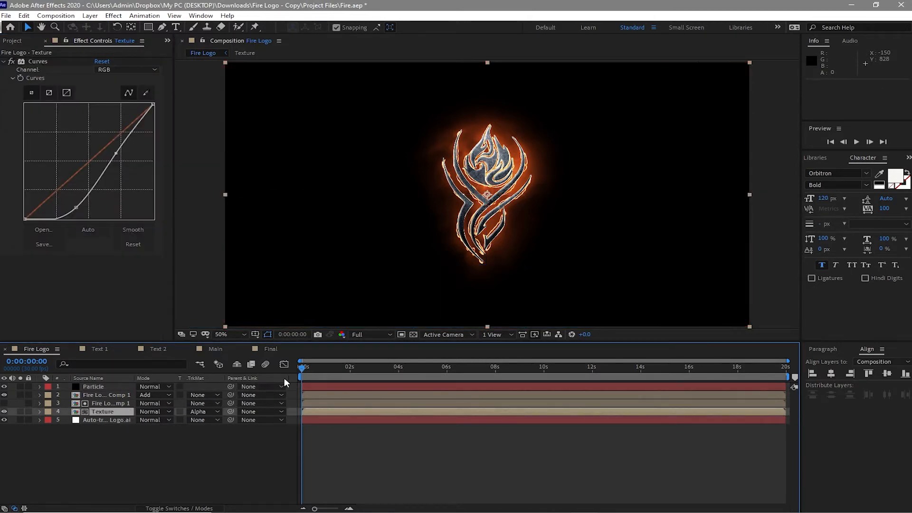
pyautogui.click(348, 368)
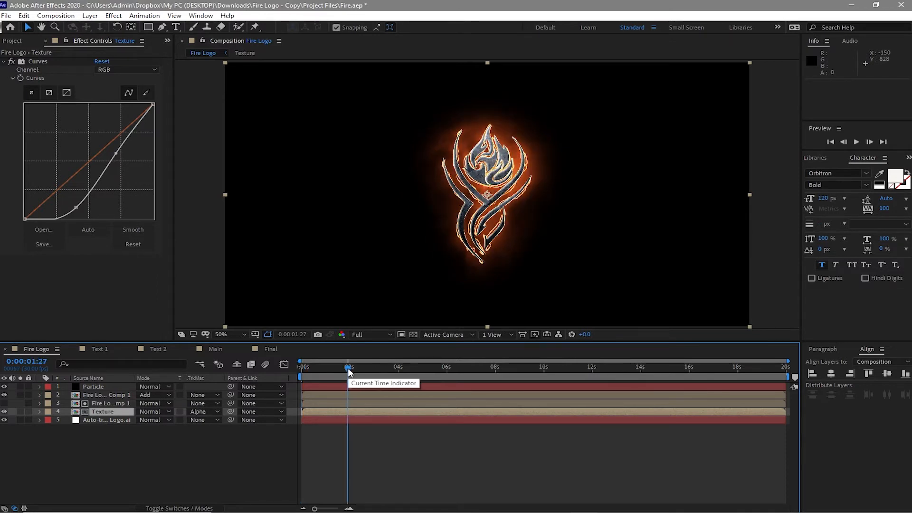
pyautogui.click(127, 420)
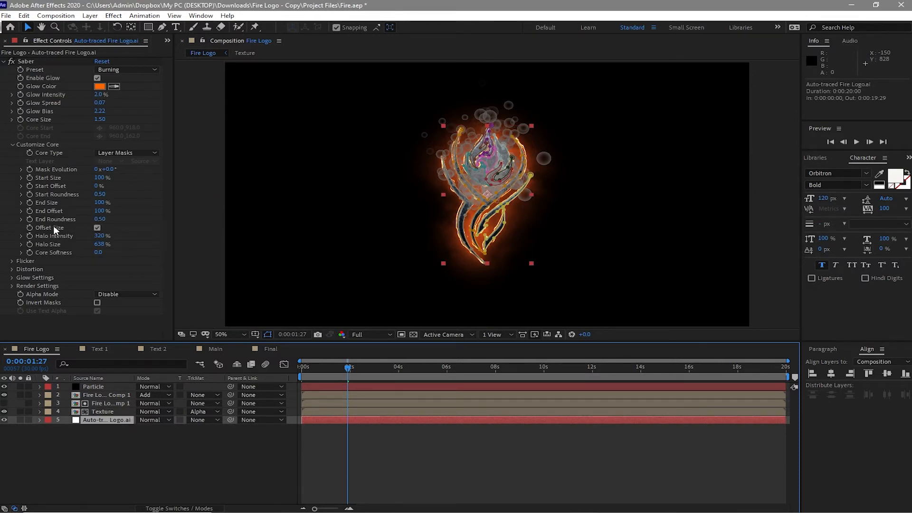
pyautogui.click(30, 211)
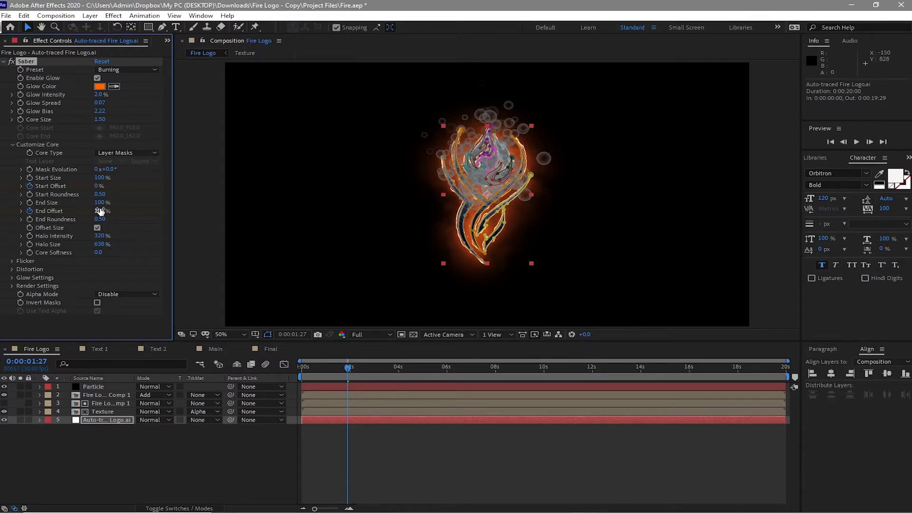
pyautogui.click(100, 211)
pyautogui.write('0')
pyautogui.press('Return')
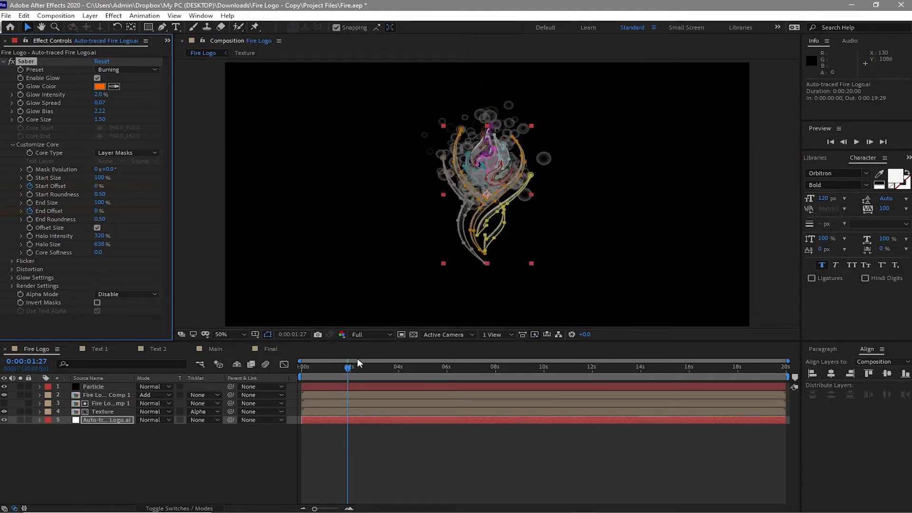
# Step: At 0:00:06:00, keyframe the Saber Start Offset at 13% and the End Offset at 24%
pyautogui.click(415, 372)
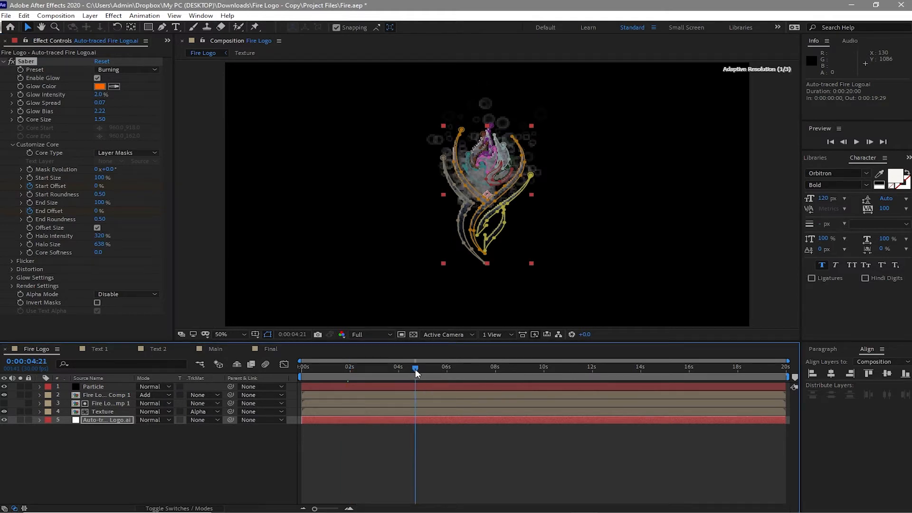
pyautogui.moveTo(415, 369); pyautogui.dragTo(447, 391)
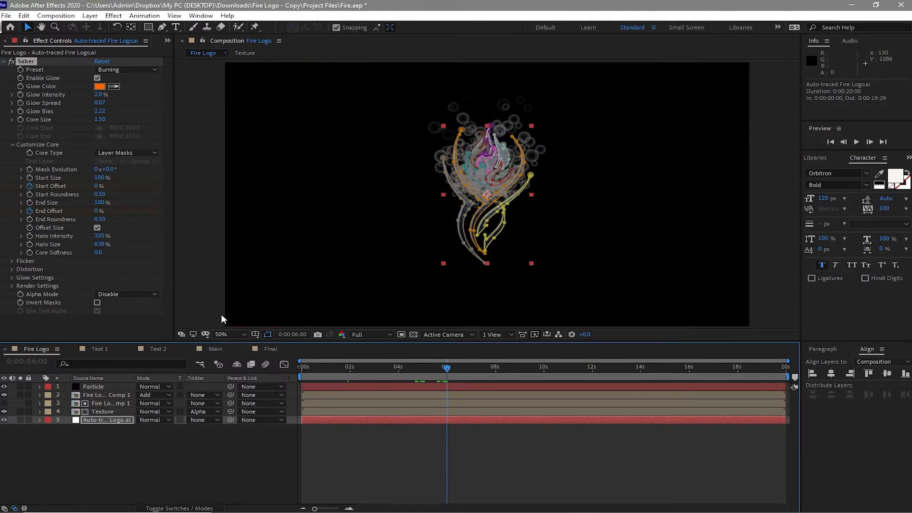
pyautogui.click(98, 186)
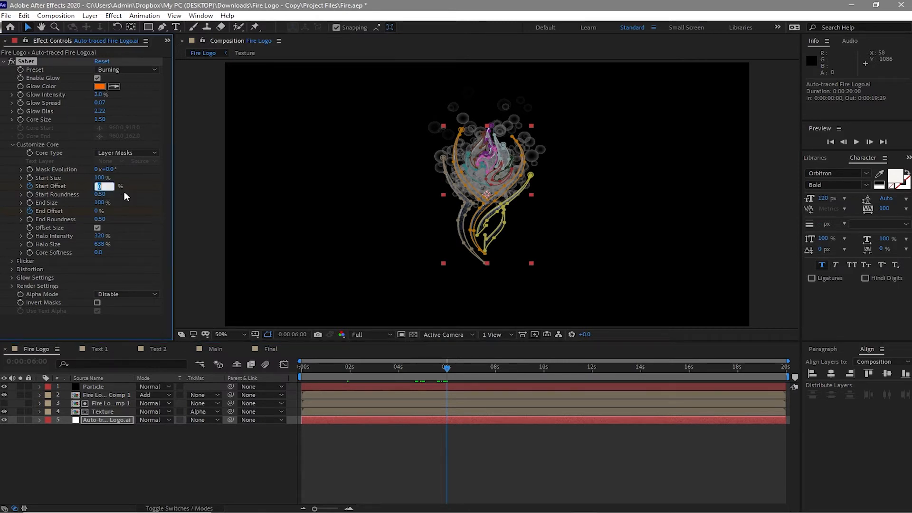
pyautogui.write('13')
pyautogui.click(89, 213)
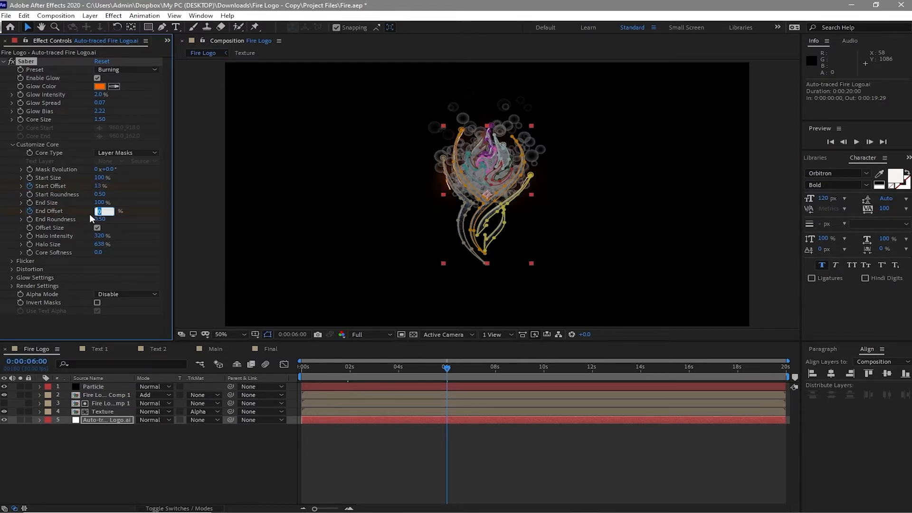
pyautogui.write('24')
# Step: At the composition's last frame, raise the Saber End Offset to 100% and lower the Start Offset
pyautogui.click(444, 372)
pyautogui.press('End')
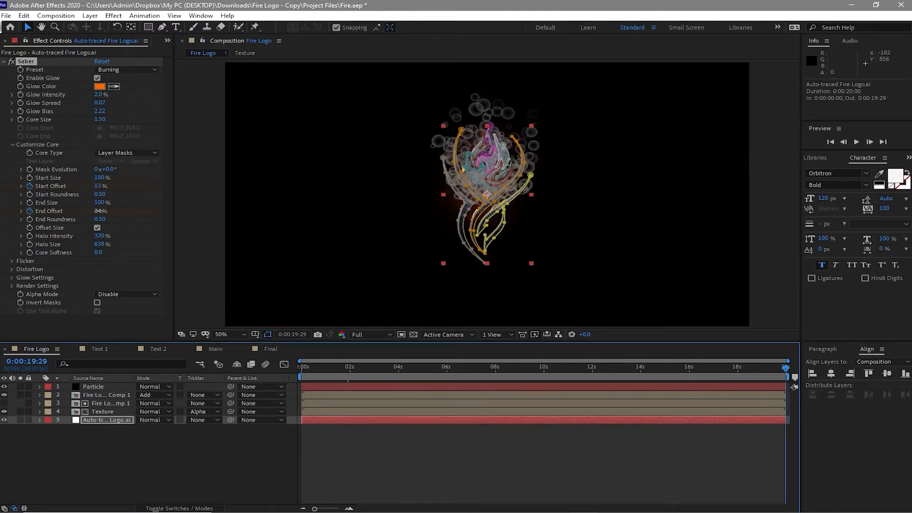
pyautogui.moveTo(94, 210); pyautogui.dragTo(247, 235)
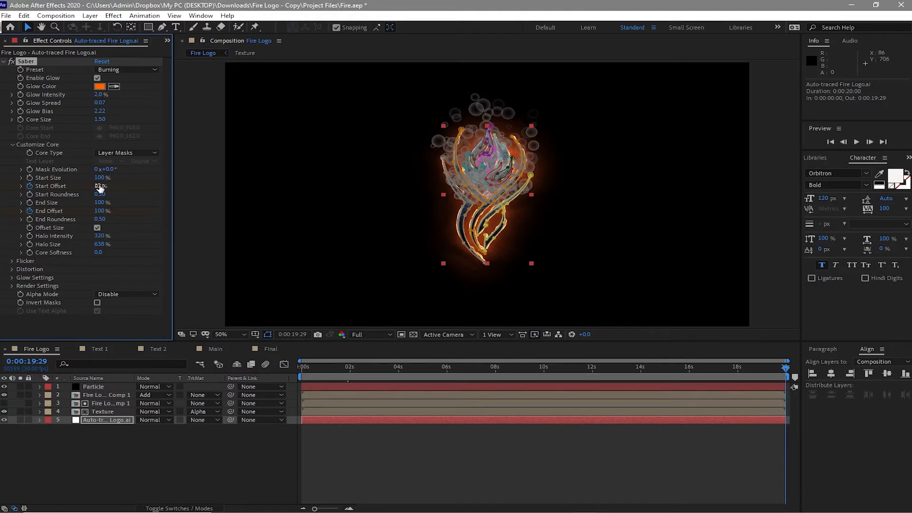
pyautogui.moveTo(98, 186); pyautogui.dragTo(8, 190)
# Step: Add a Gaussian Blur effect to the Particle layer with a Blurriness of 55
pyautogui.click(102, 386)
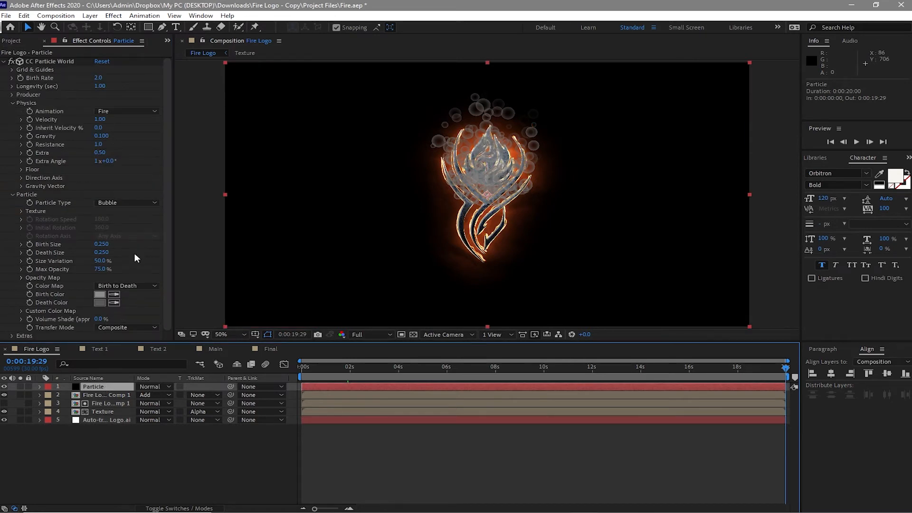
pyautogui.click(15, 105)
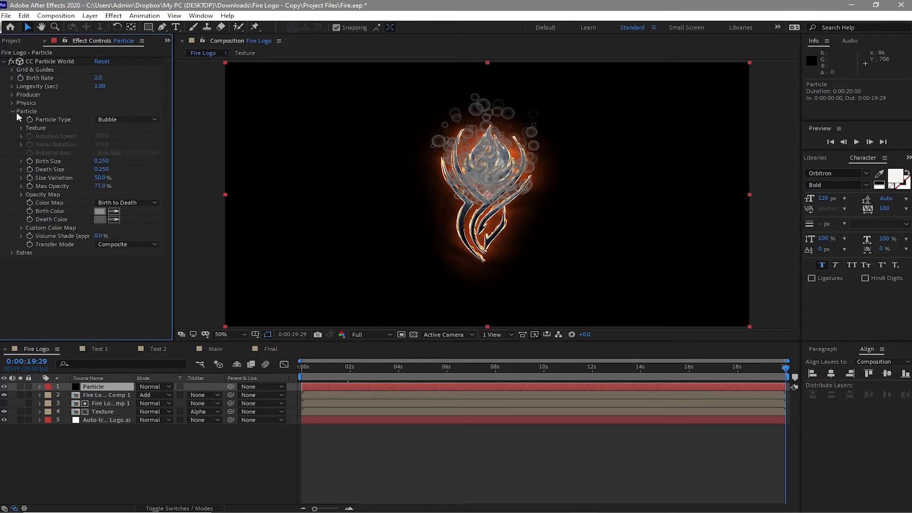
pyautogui.click(12, 111)
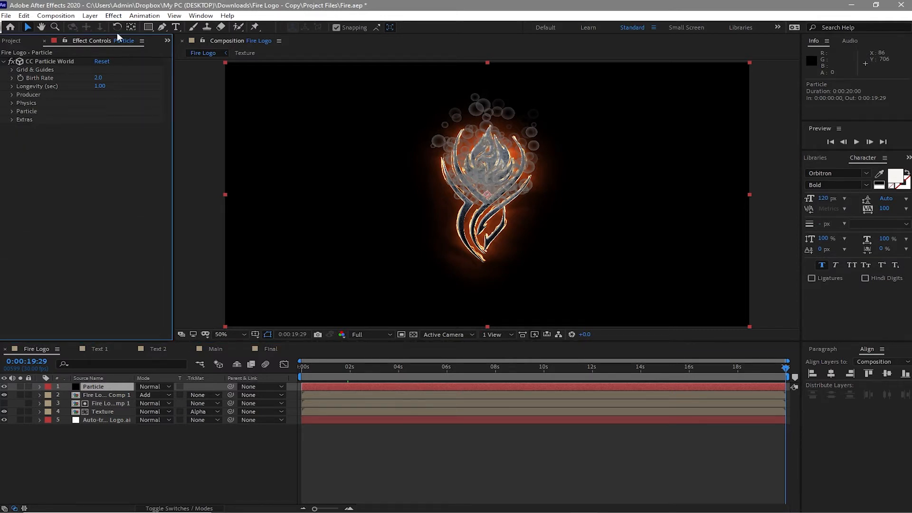
pyautogui.click(114, 16)
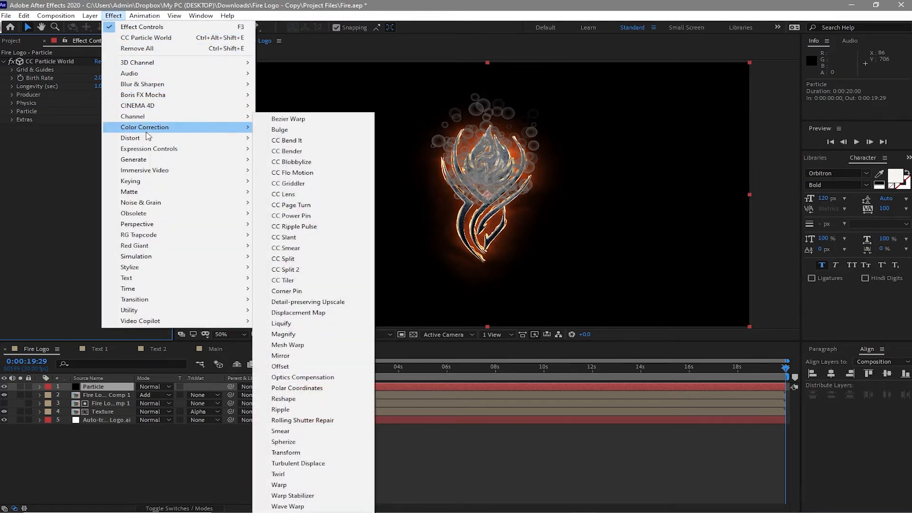
pyautogui.moveTo(145, 88)
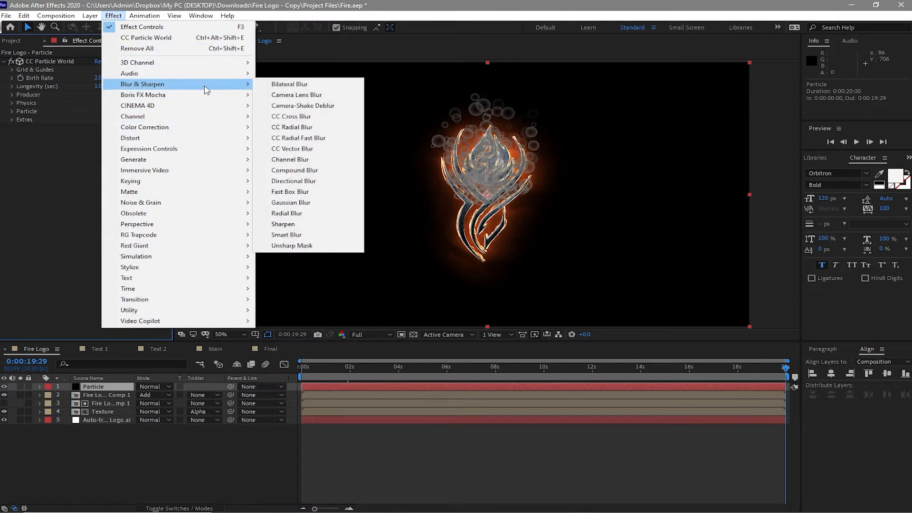
pyautogui.click(304, 203)
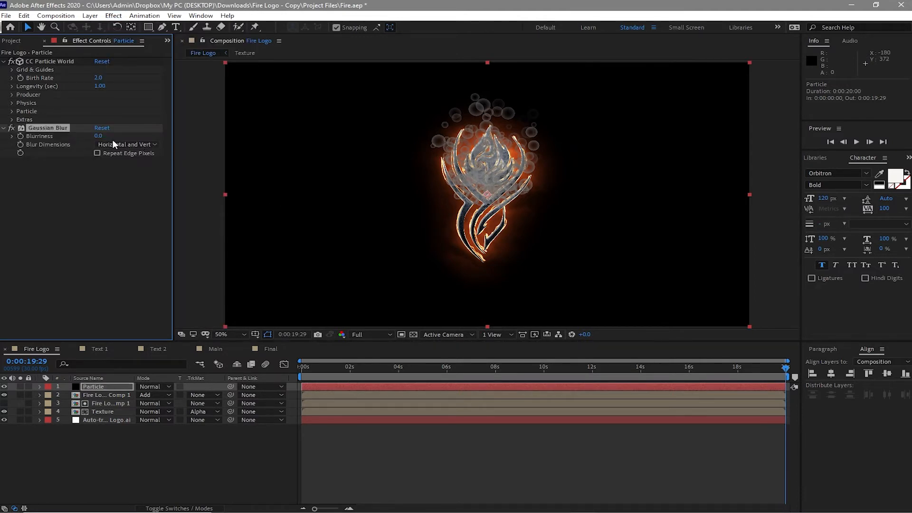
pyautogui.click(98, 136)
pyautogui.write('55')
pyautogui.click(136, 195)
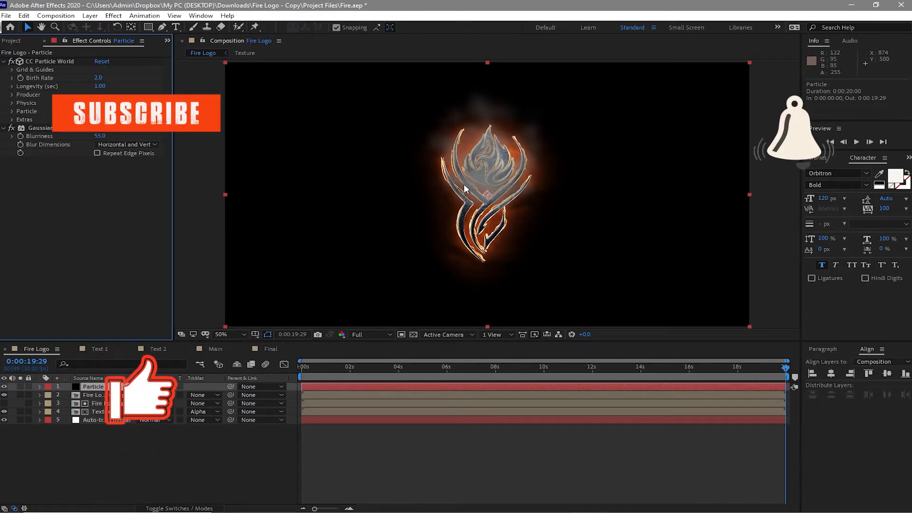
# Step: Add an Opacity keyframe of 0% to the Particle layer at 0:00:02:00
pyautogui.click(116, 386)
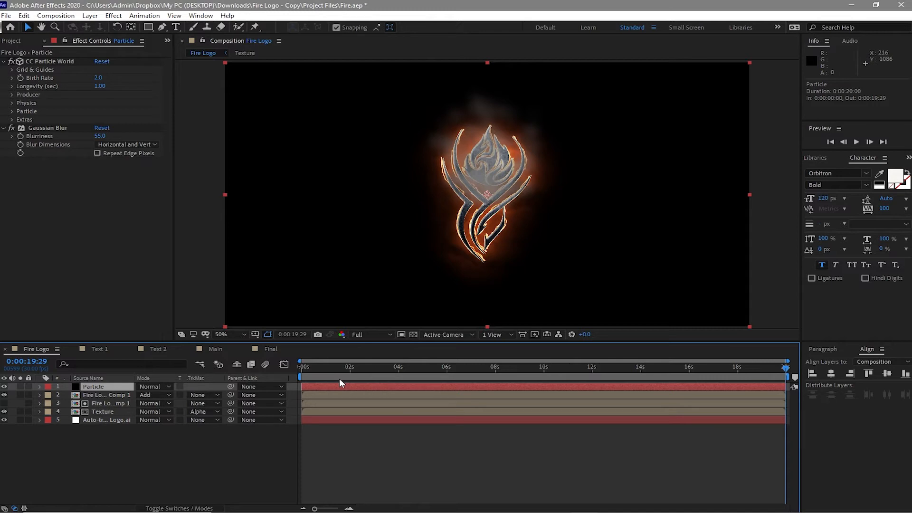
pyautogui.press('r')
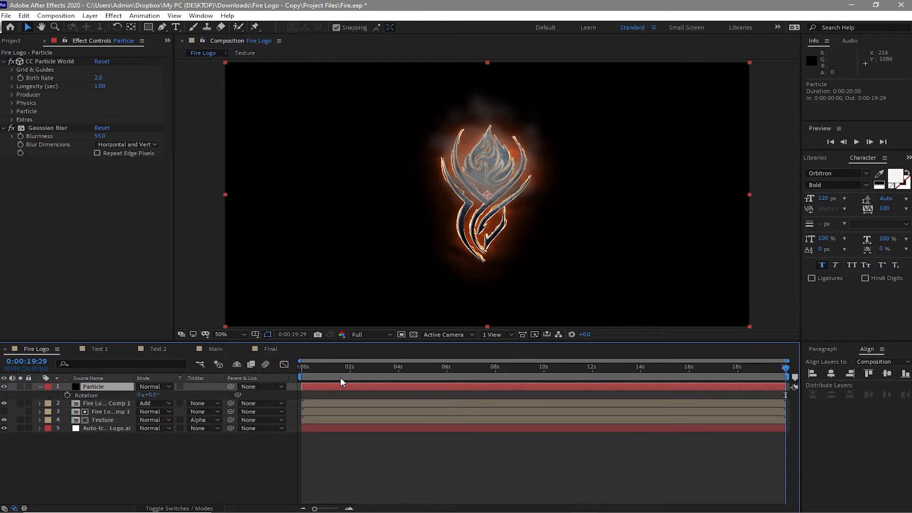
pyautogui.click(349, 372)
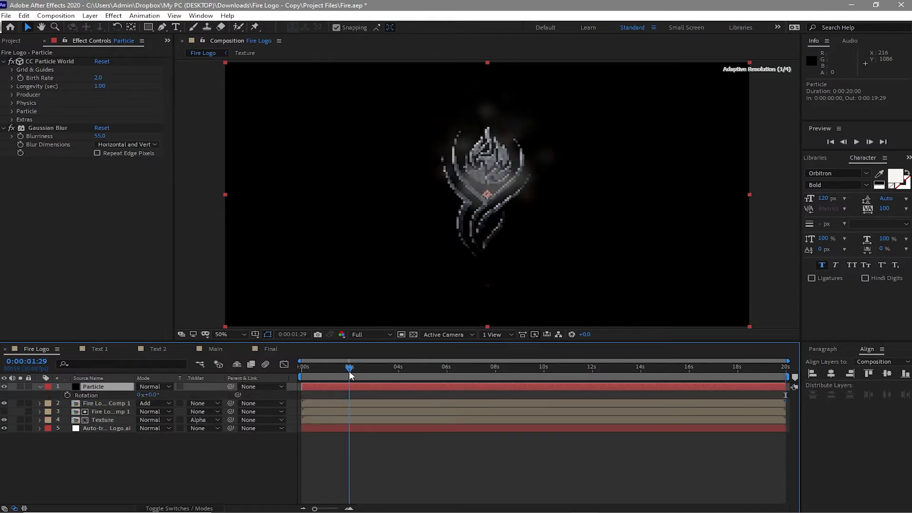
pyautogui.press('t')
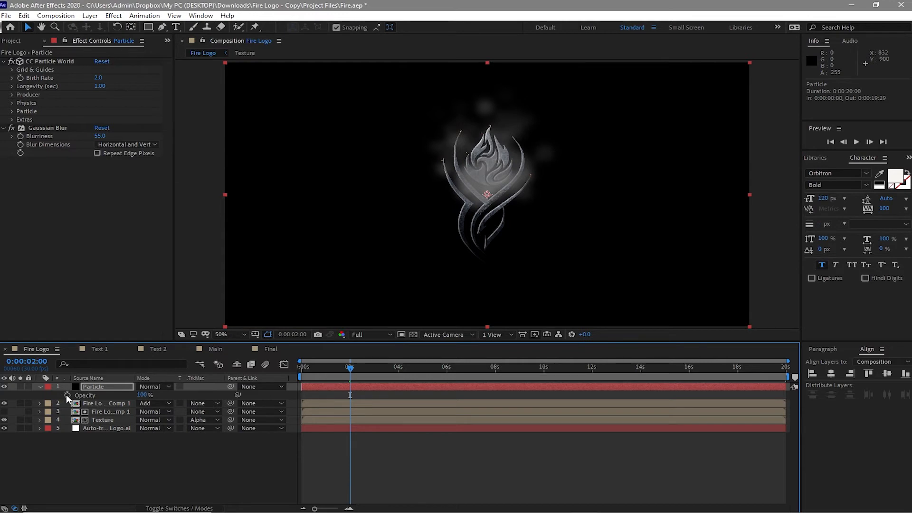
pyautogui.click(68, 395)
pyautogui.moveTo(141, 396); pyautogui.dragTo(94, 395)
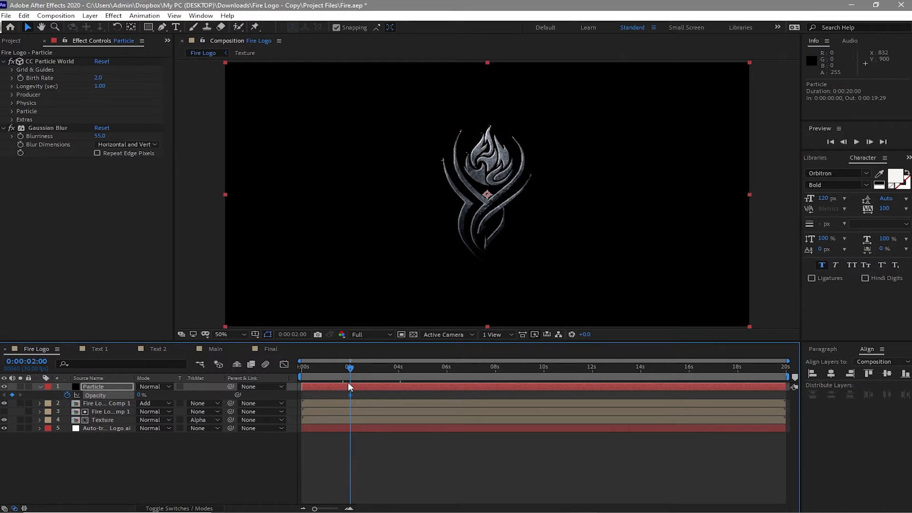
# Step: Add an Opacity keyframe of 50% to the Particle layer at 0:00:04:00
pyautogui.click(397, 374)
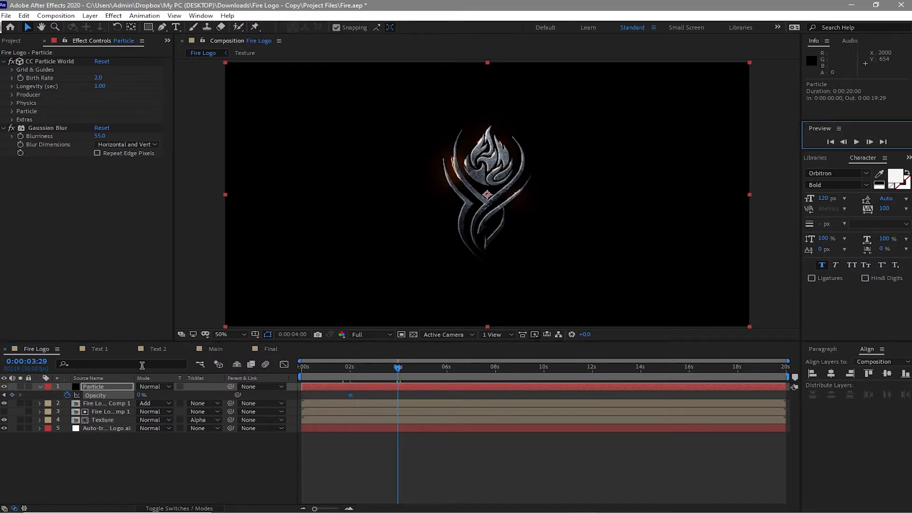
pyautogui.click(140, 396)
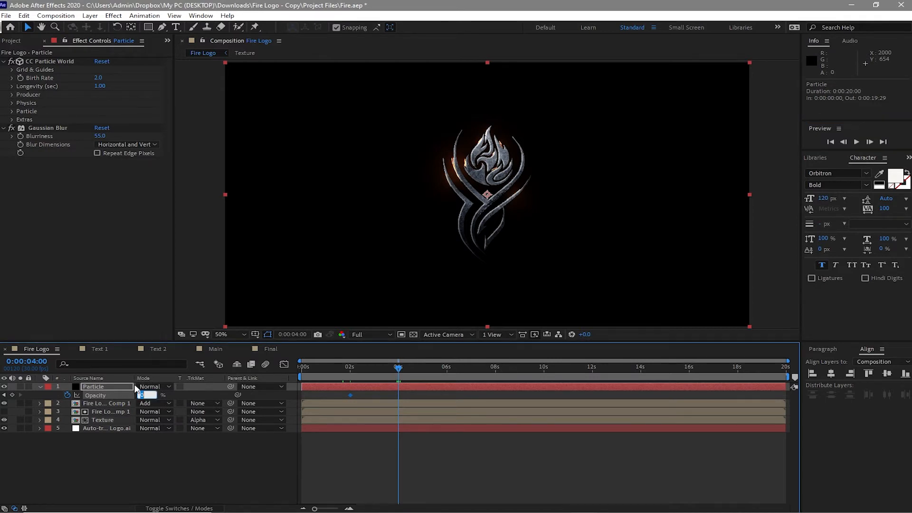
pyautogui.write('50')
# Step: Add an Opacity keyframe of 80% to the Particle layer at 0:00:06:00
pyautogui.click(449, 366)
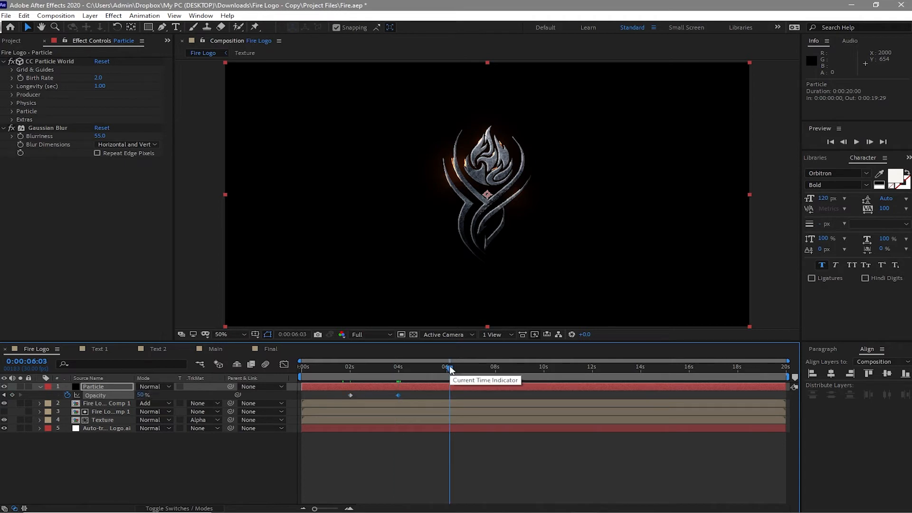
pyautogui.press('pageup')
pyautogui.press('pageup')
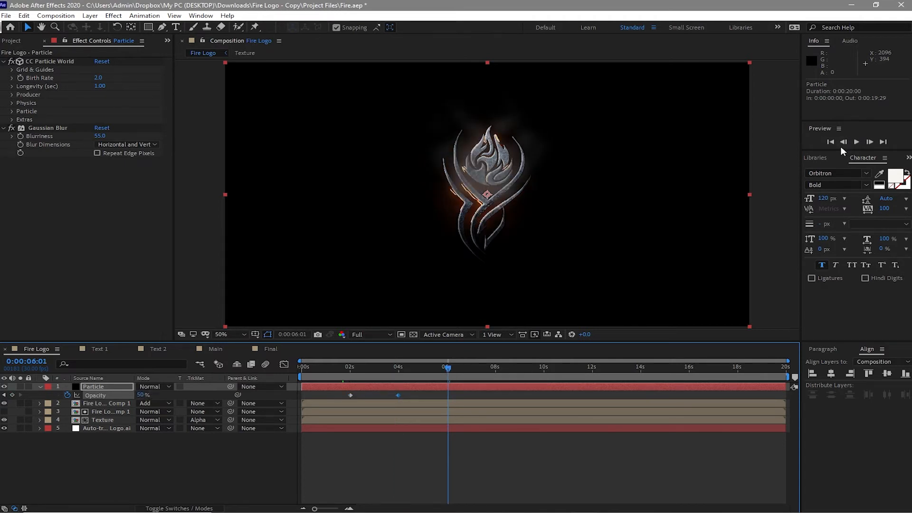
pyautogui.click(841, 143)
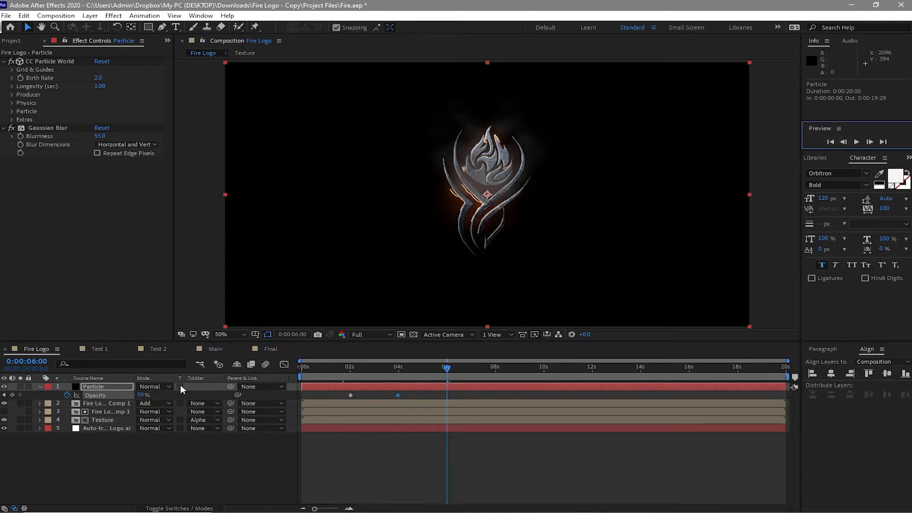
pyautogui.click(140, 394)
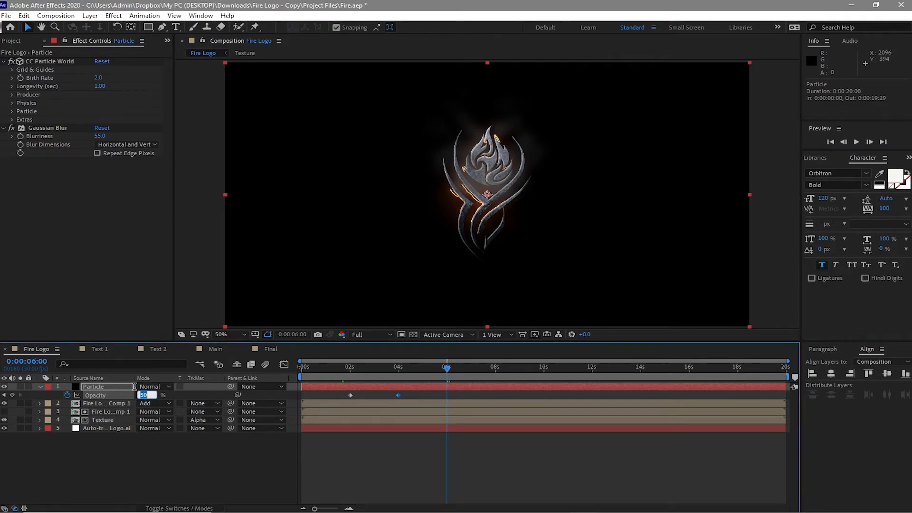
pyautogui.write('80')
pyautogui.click(157, 456)
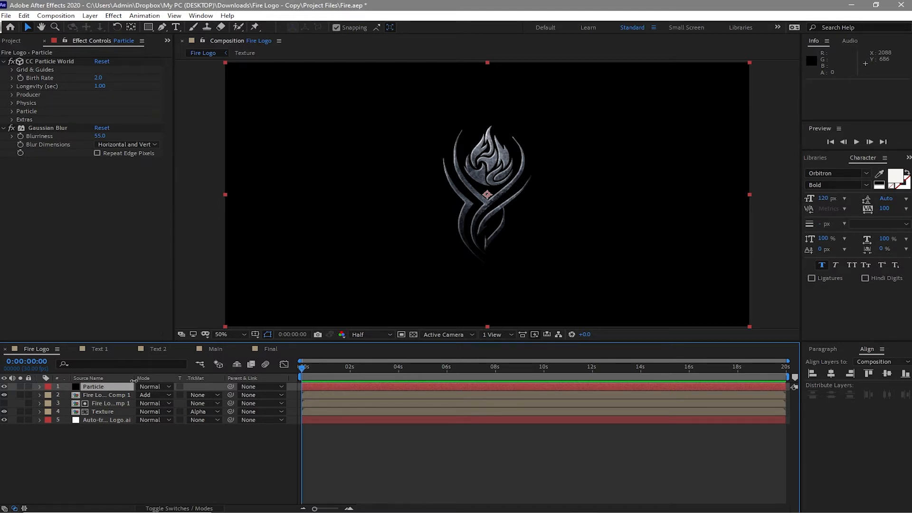
# Step: Duplicate the Particle layer and move the lower copy to the very bottom of the layer stack
pyautogui.hotkey('ctrl', 'd')
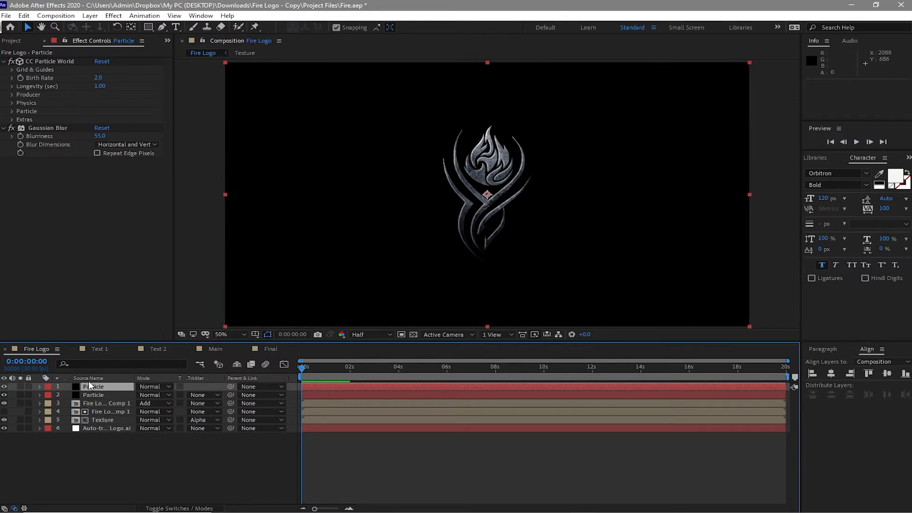
pyautogui.moveTo(80, 394); pyautogui.dragTo(84, 432)
# Step: Set the topmost Particle layer's Opacity keyframe at 0:00:06:00 to 50%
pyautogui.click(121, 389)
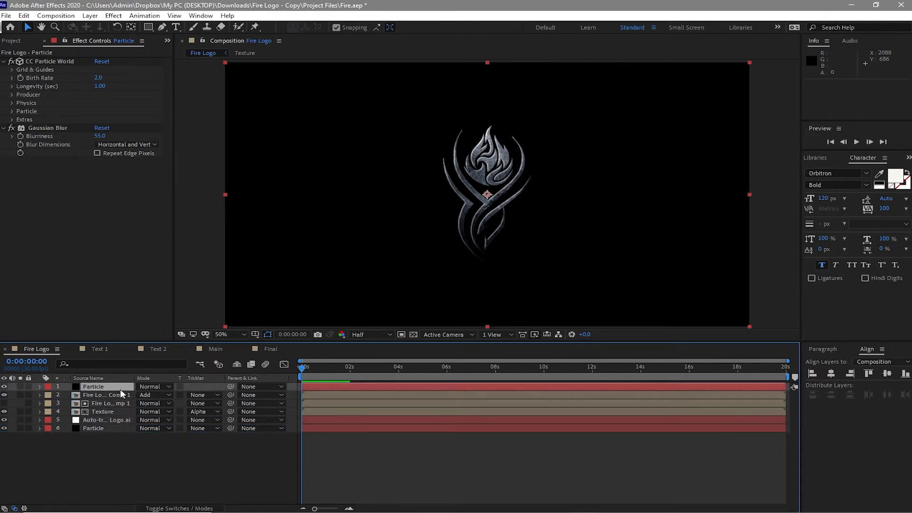
pyautogui.press('t')
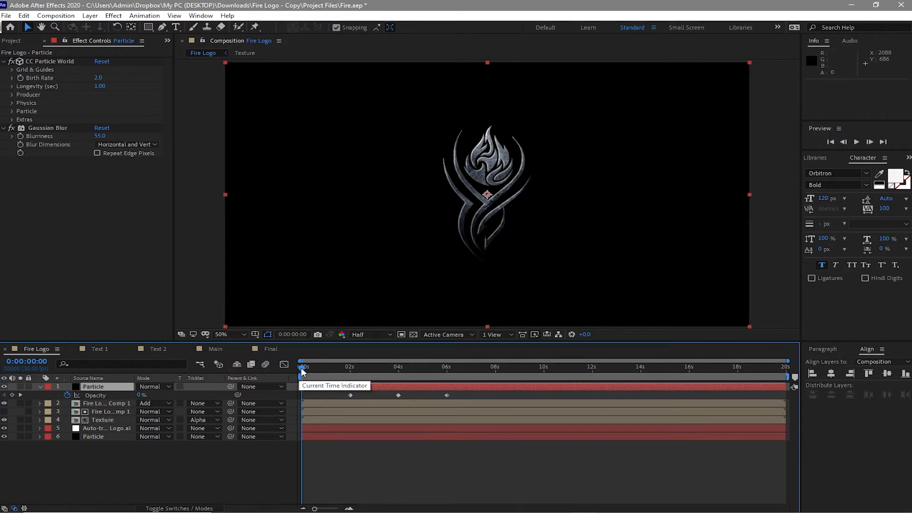
pyautogui.moveTo(317, 366); pyautogui.dragTo(447, 367)
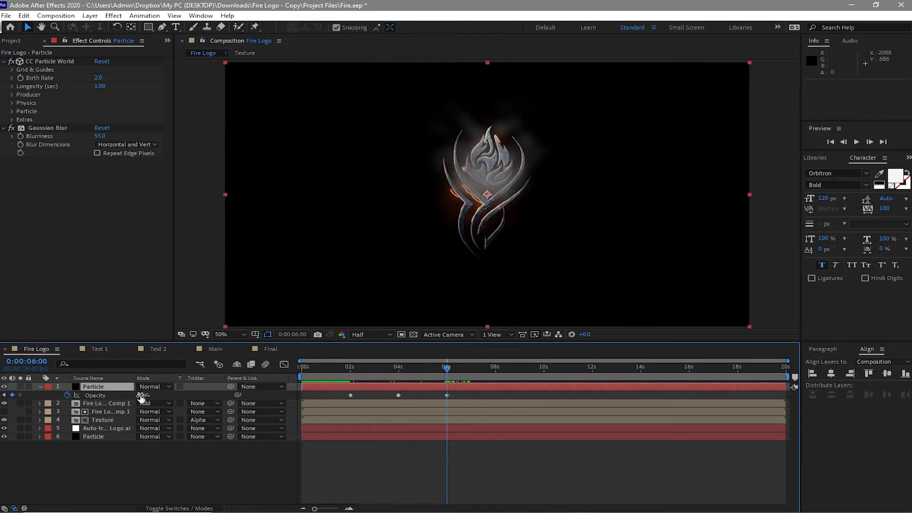
pyautogui.moveTo(140, 395); pyautogui.dragTo(137, 395)
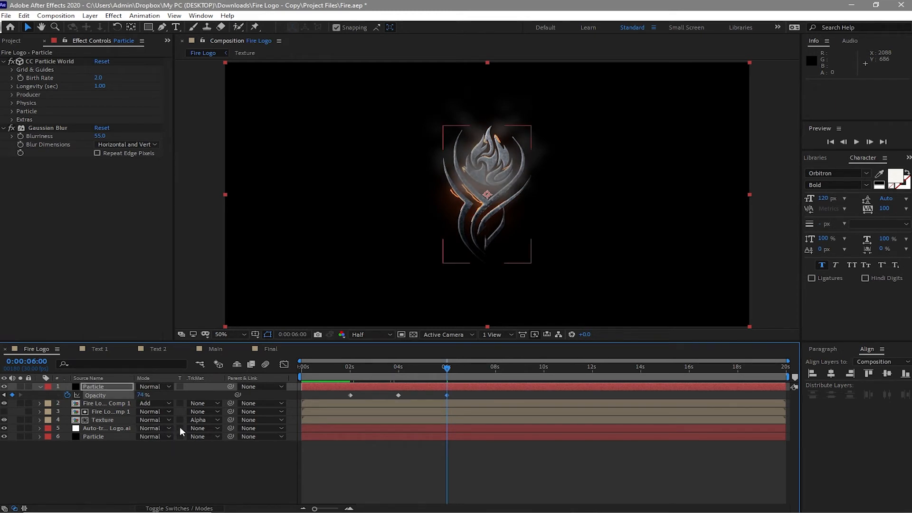
pyautogui.click(137, 395)
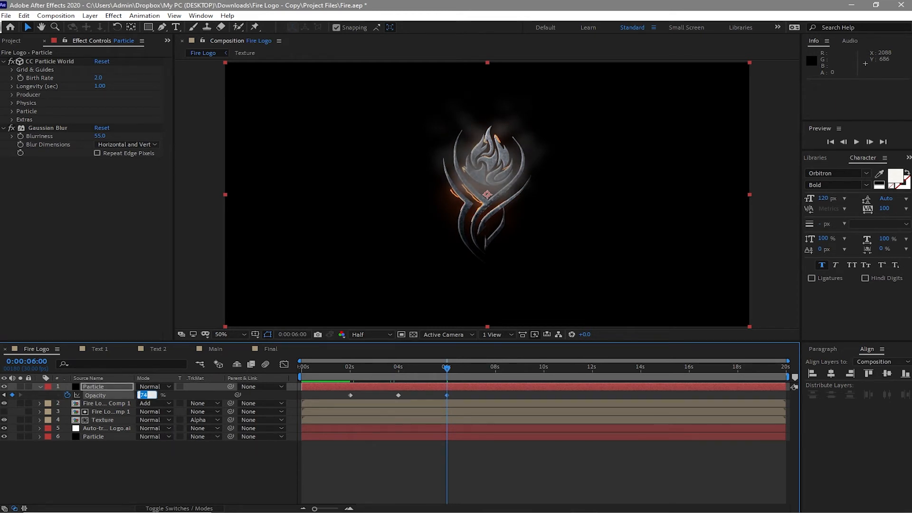
pyautogui.write('50')
# Step: Set the topmost Particle layer's Opacity keyframe at 0:00:04:00 to 30%
pyautogui.click(1, 394)
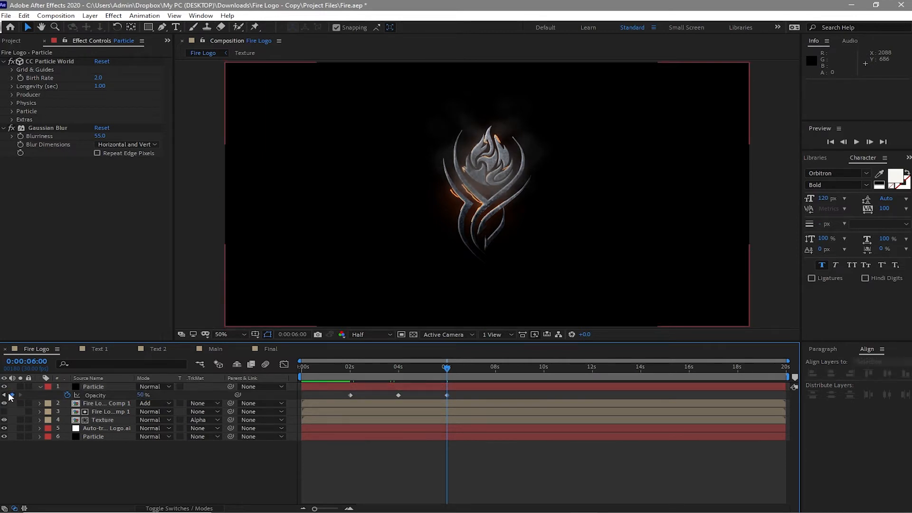
pyautogui.click(4, 395)
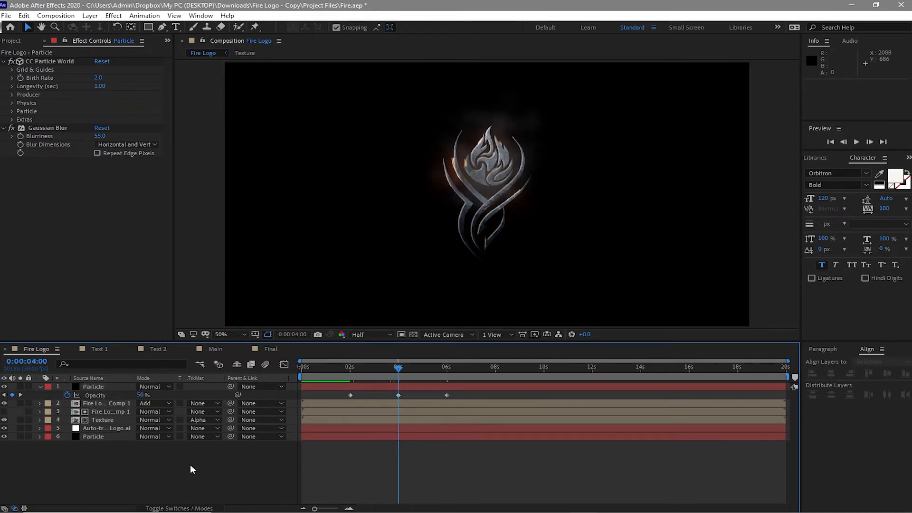
pyautogui.click(141, 395)
pyautogui.write('30')
pyautogui.press('Return')
# Step: Preview the Fire Logo composition from its first frame
pyautogui.press('Home')
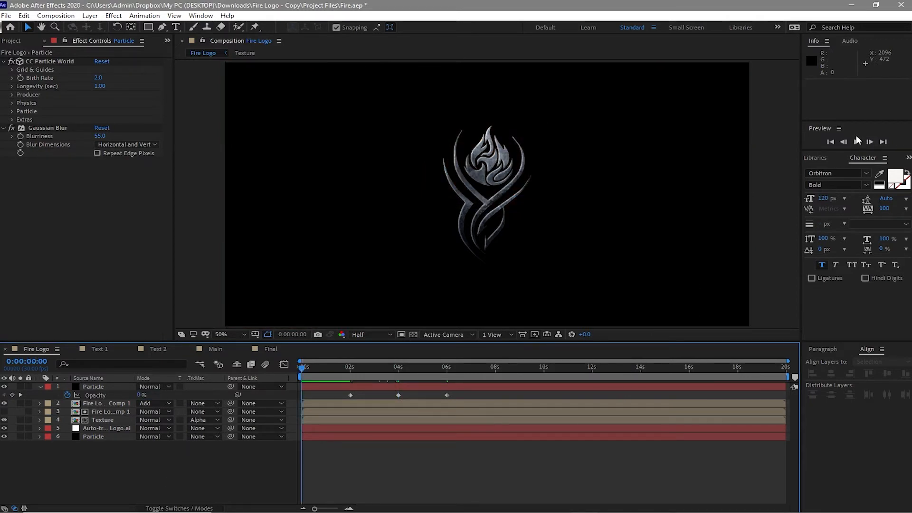
pyautogui.click(856, 141)
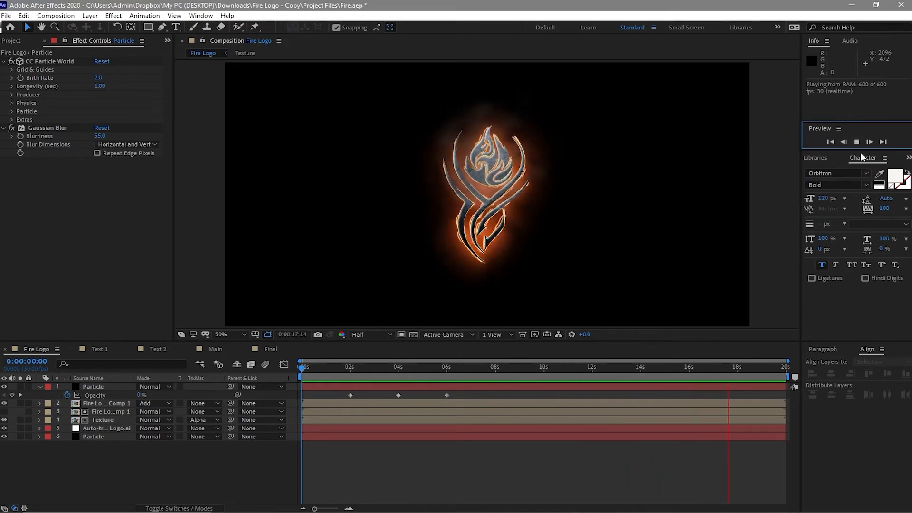
pyautogui.press('space')
# Step: In the Text 1 composition, set the Type tool's font to Open Sans Bold at 205 px
pyautogui.click(92, 348)
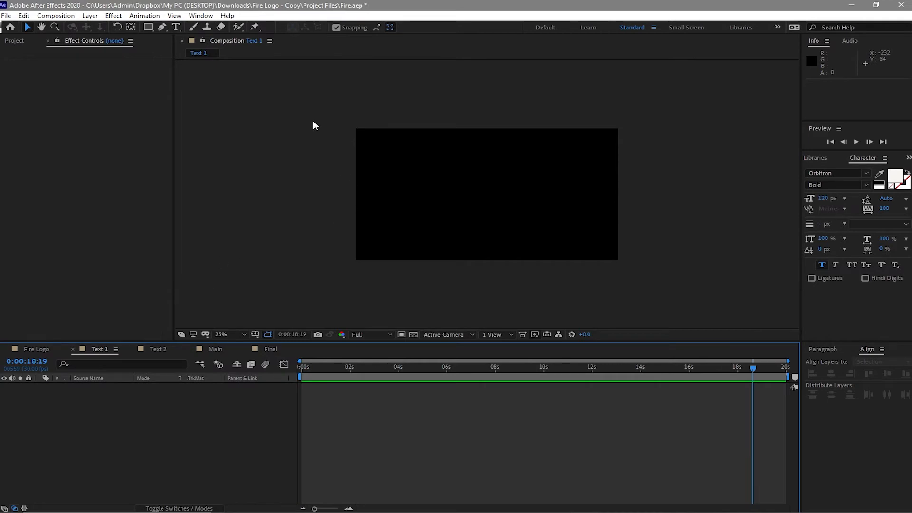
pyautogui.click(177, 28)
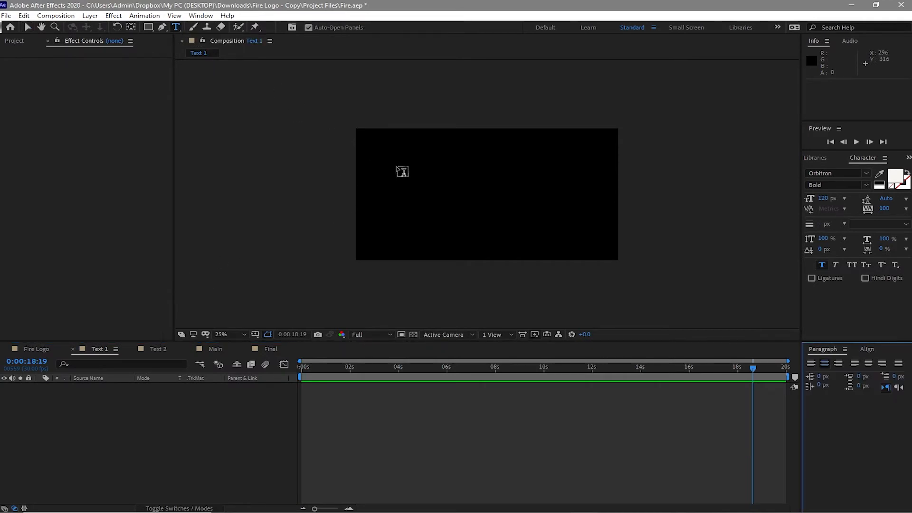
pyautogui.click(866, 173)
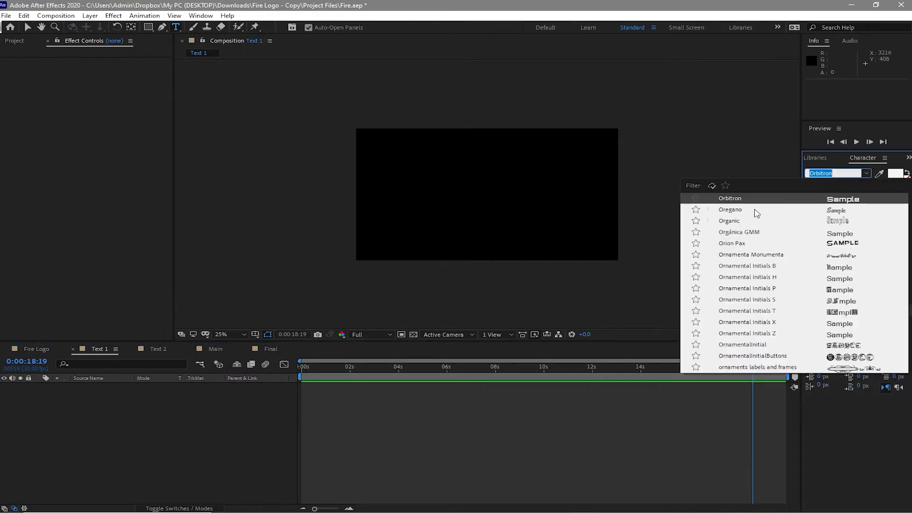
pyautogui.write('open')
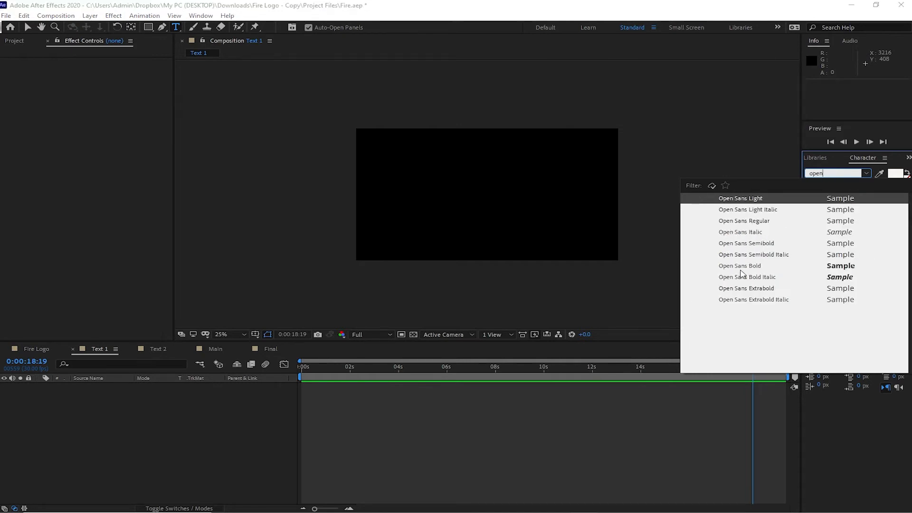
pyautogui.click(740, 269)
pyautogui.click(820, 197)
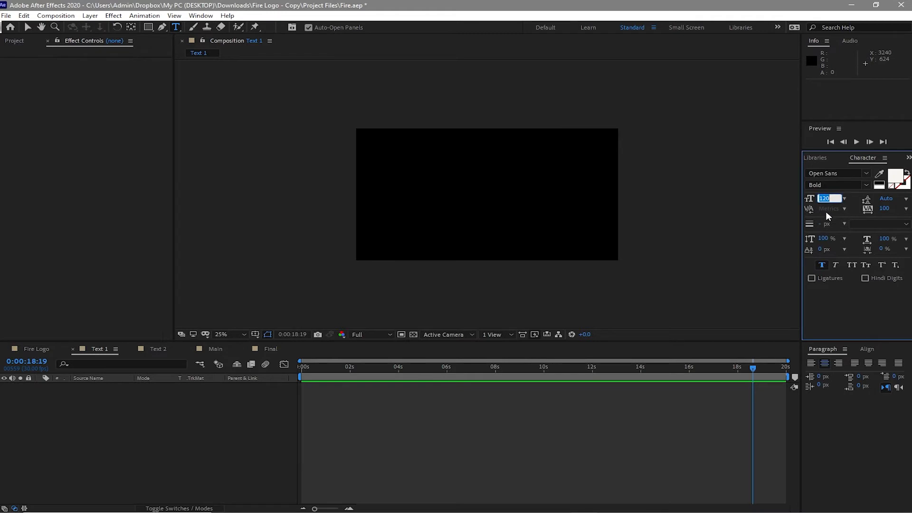
pyautogui.write('2')
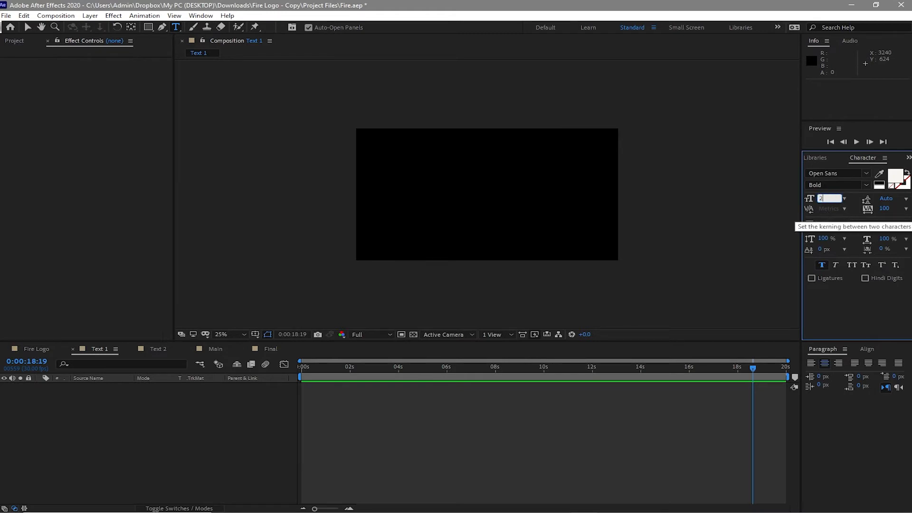
pyautogui.write('05')
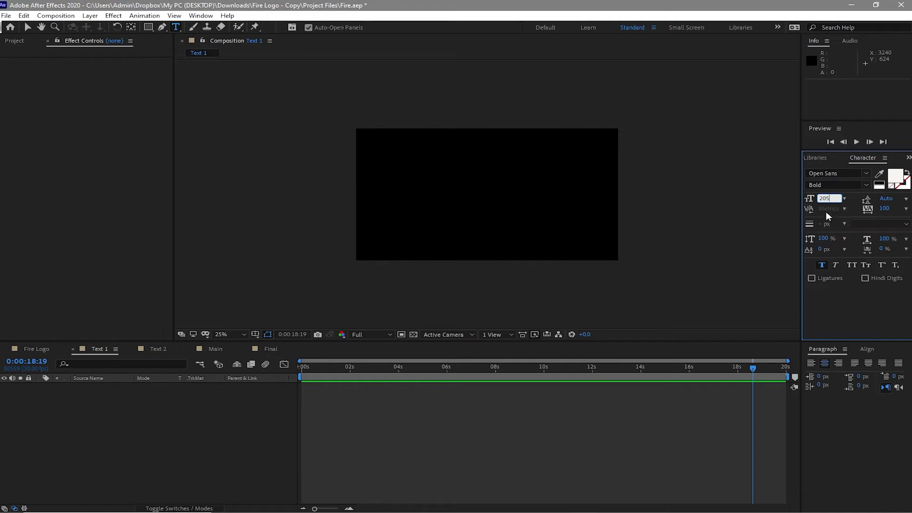
pyautogui.press('Return')
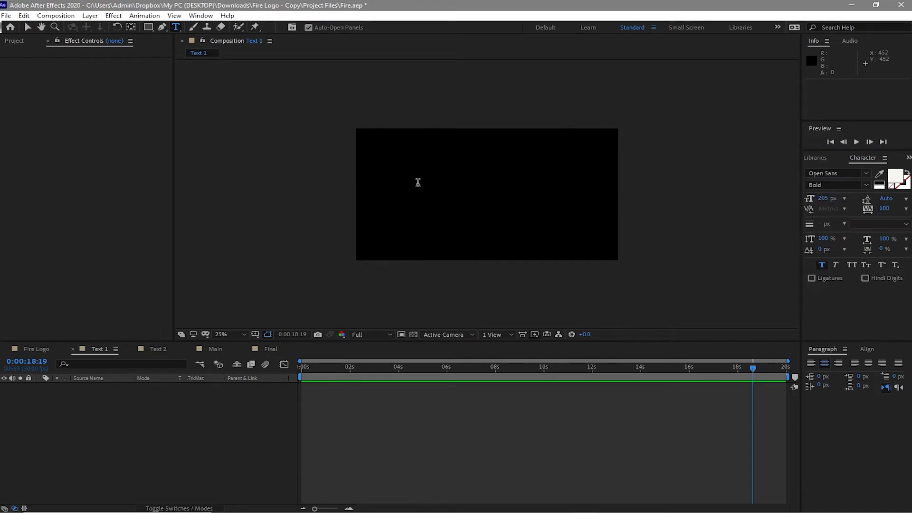
# Step: Create two separate text layers, one reading "F" and another to its right reading "RE"
pyautogui.click(418, 182)
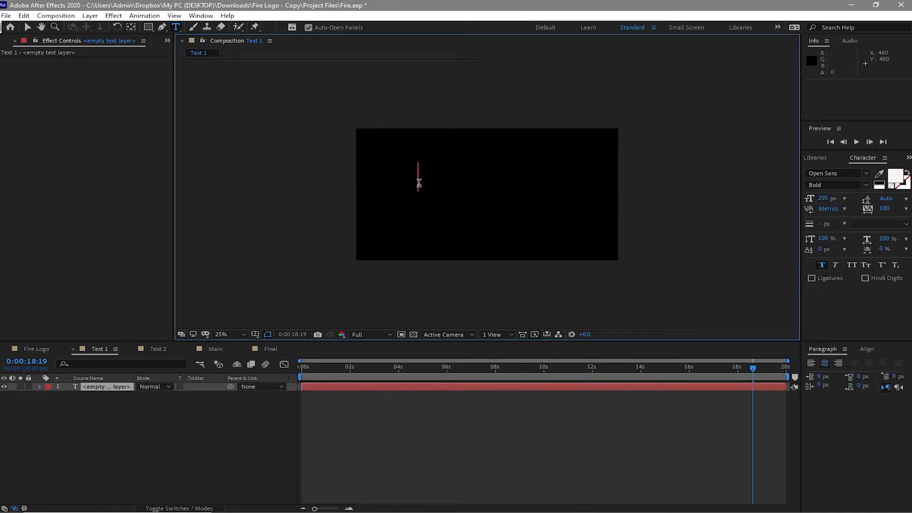
pyautogui.write('F')
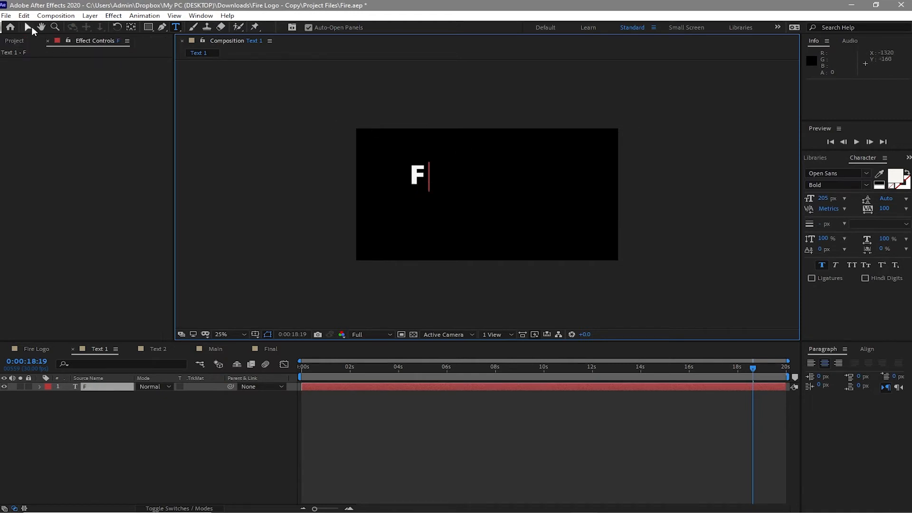
pyautogui.click(32, 27)
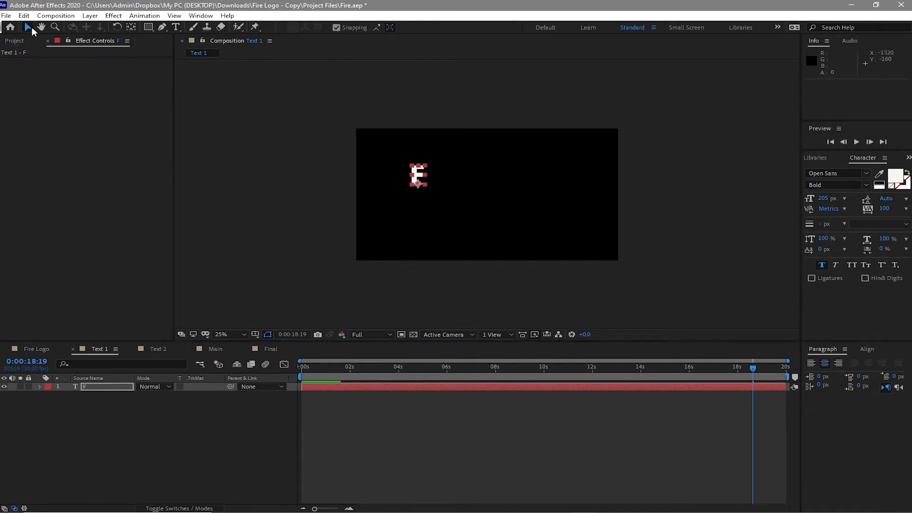
pyautogui.click(176, 27)
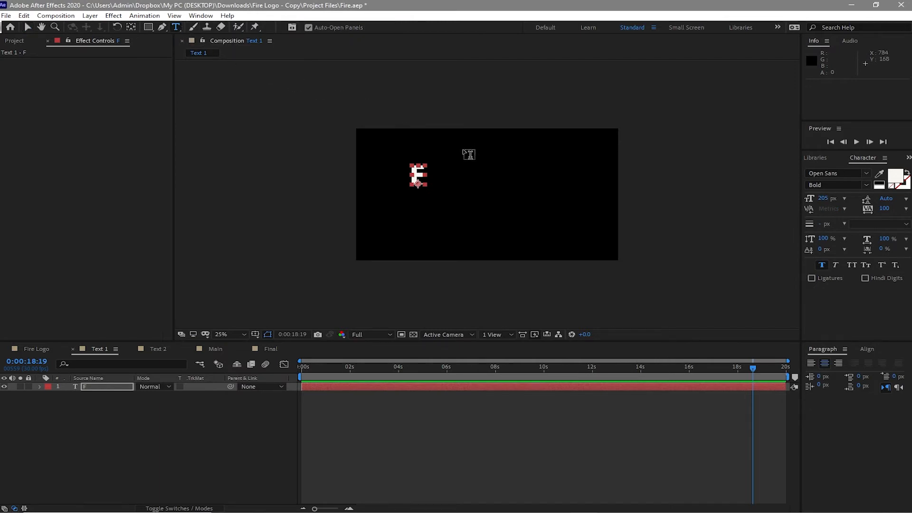
pyautogui.click(475, 180)
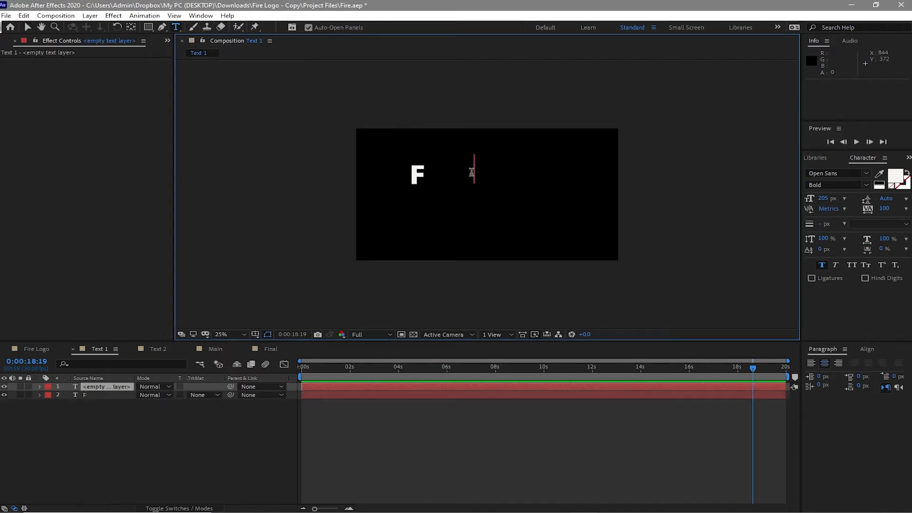
pyautogui.write('RE')
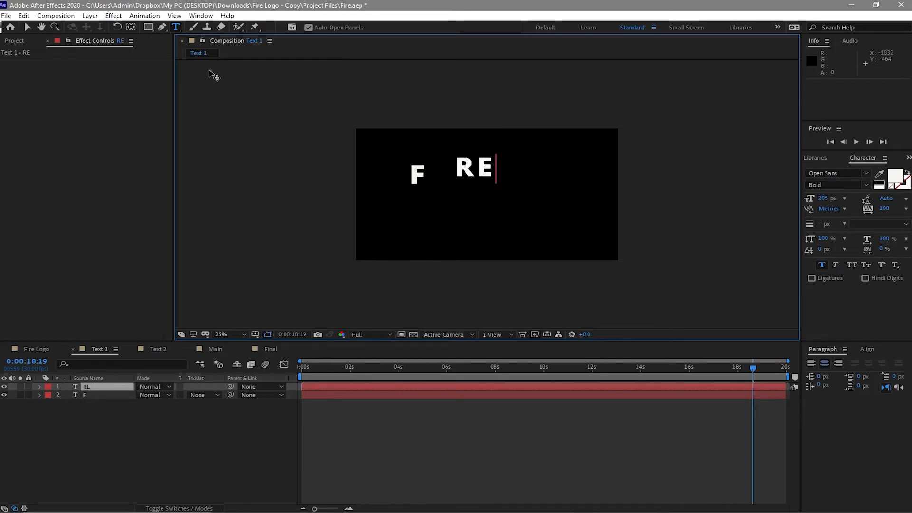
pyautogui.click(28, 27)
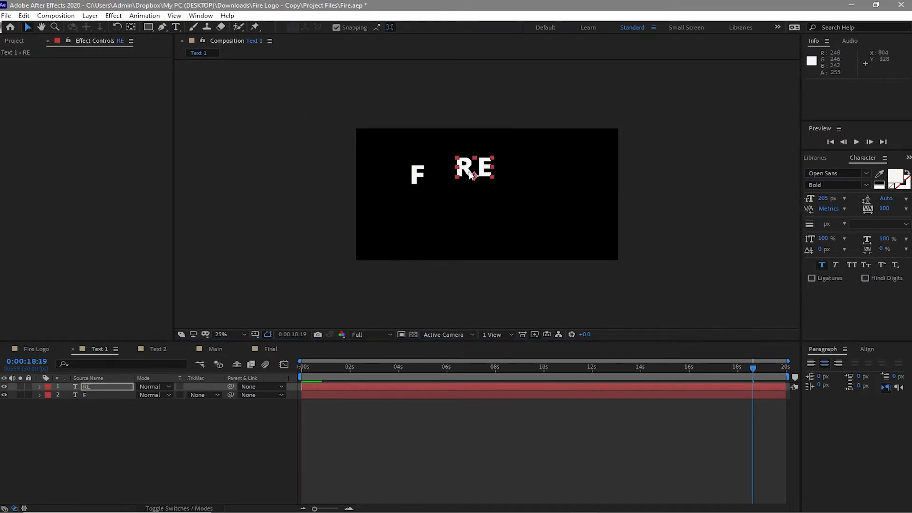
# Step: Center both the "RE" and "F" text layers vertically in the composition
pyautogui.click(866, 349)
pyautogui.click(887, 373)
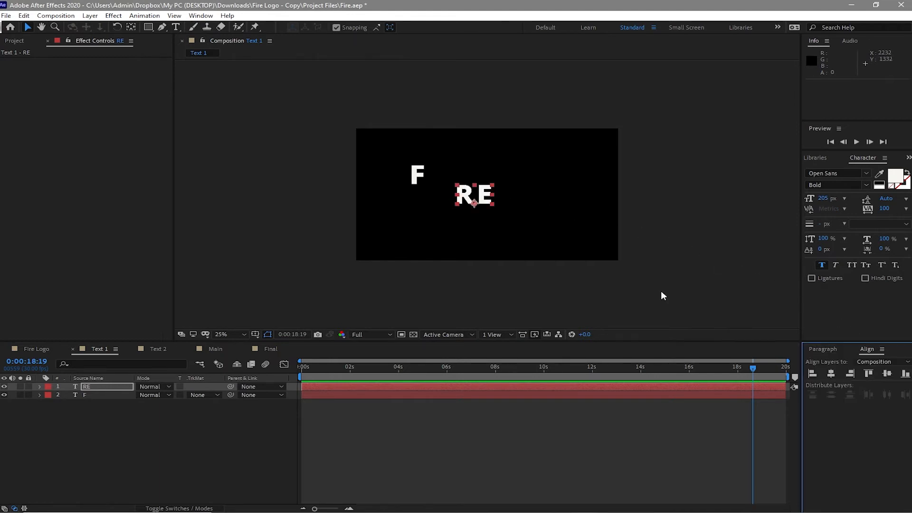
pyautogui.click(413, 173)
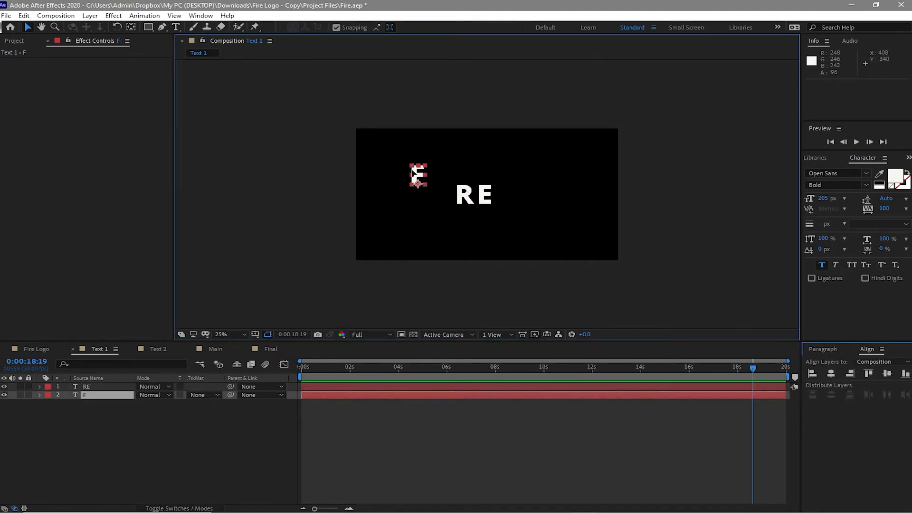
pyautogui.click(881, 375)
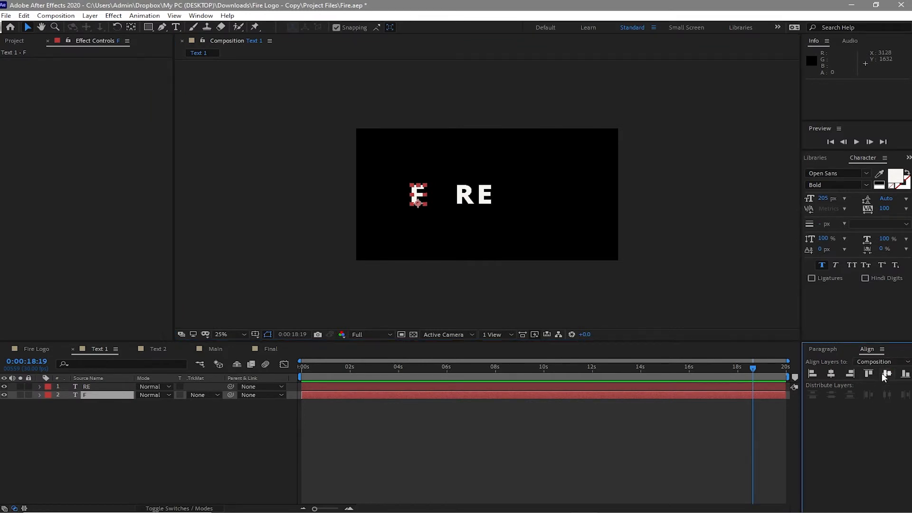
# Step: Move the "RE" text about 580 px to the right to widen the gap after the "F"
pyautogui.click(473, 202)
pyautogui.moveTo(473, 205); pyautogui.dragTo(553, 202)
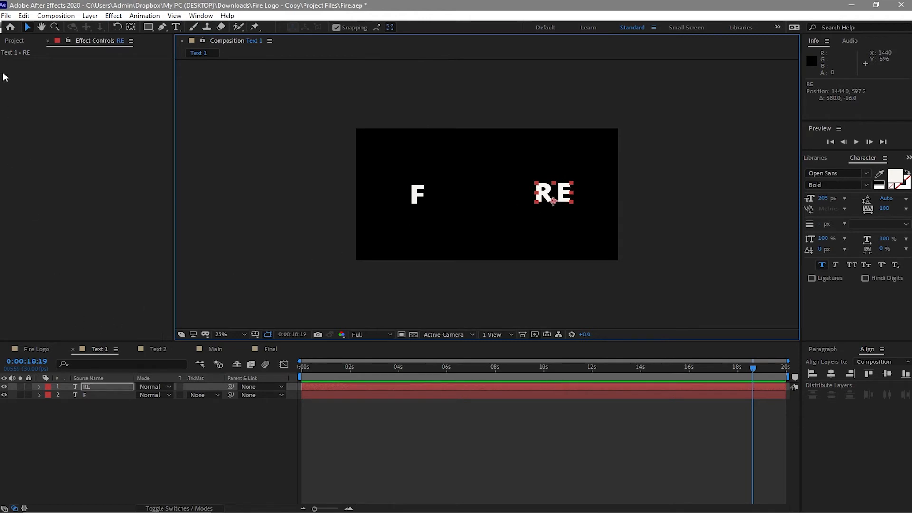
# Step: Add the Fire Logo composition to Text 1 beneath the "RE" and "F" text layers as a spacing reference
pyautogui.click(15, 39)
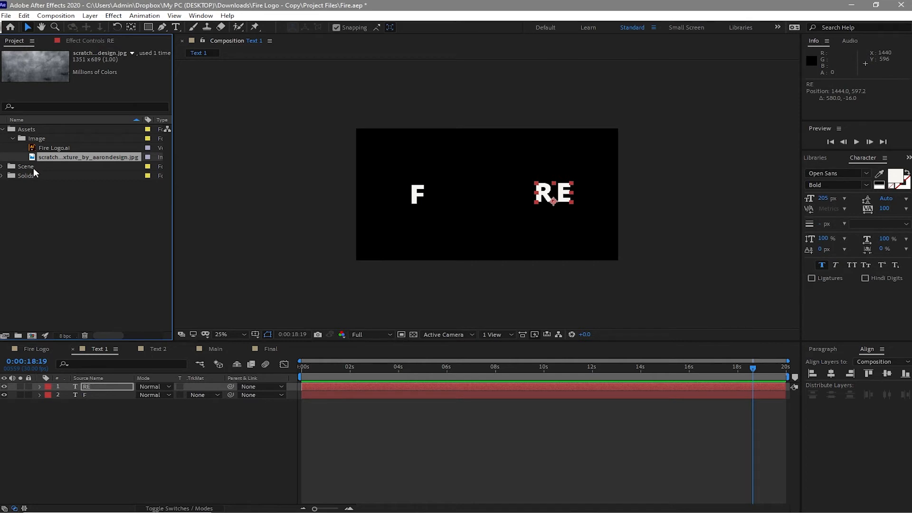
pyautogui.click(2, 167)
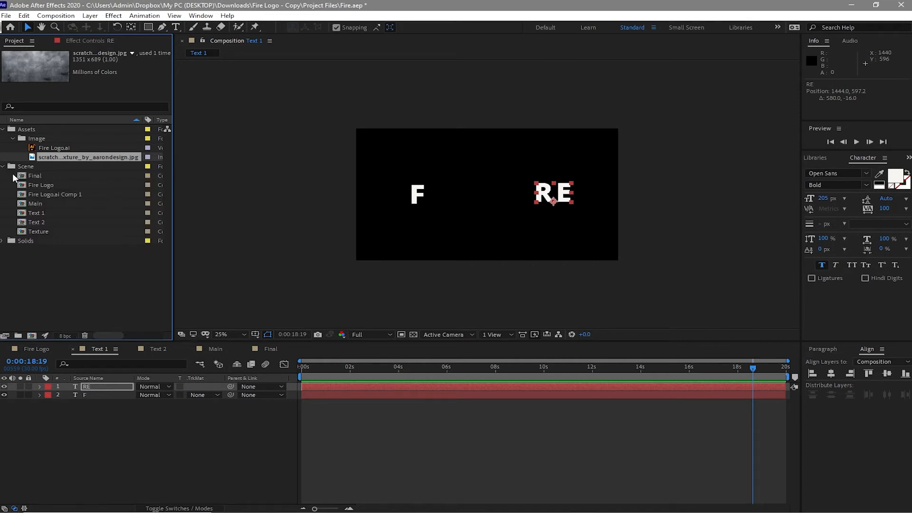
pyautogui.moveTo(41, 184); pyautogui.dragTo(62, 414)
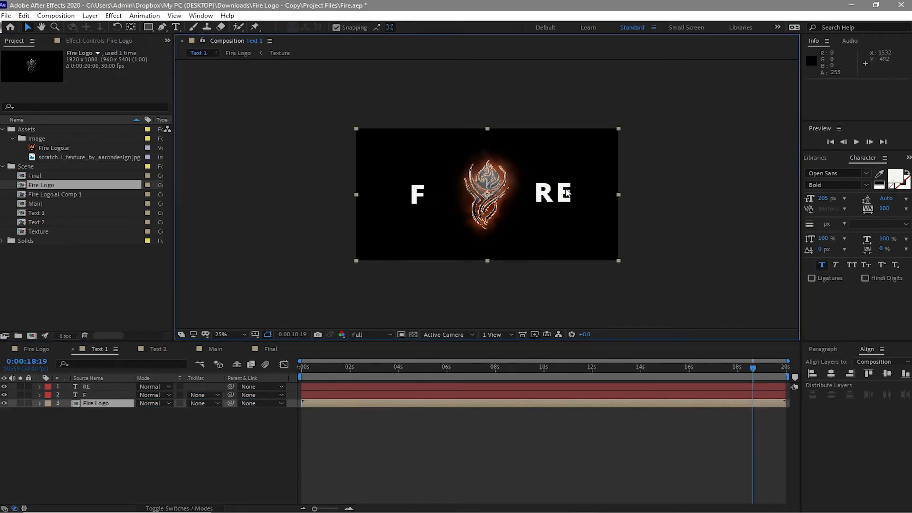
# Step: Set the horizontal position of "RE" to 1307 and "F" to 707, and center "RE" vertically in the composition
pyautogui.click(103, 389)
pyautogui.moveTo(13, 384); pyautogui.dragTo(35, 392)
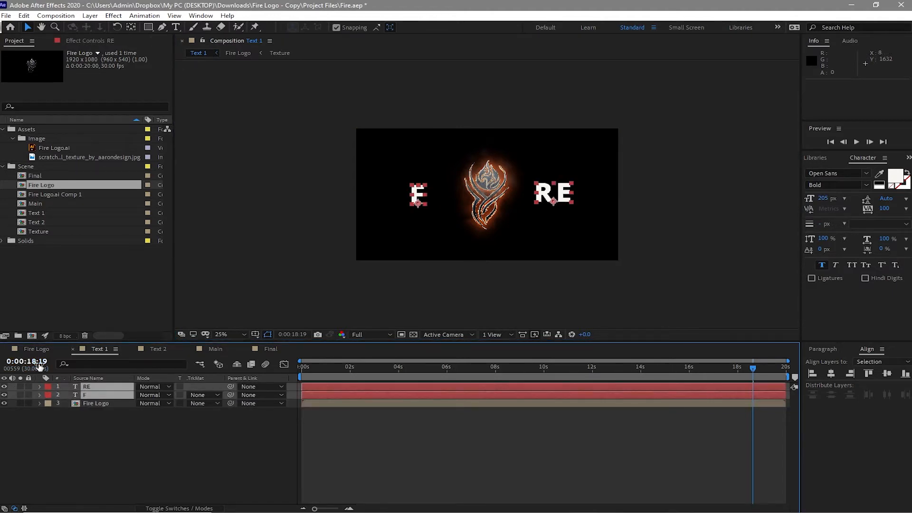
pyautogui.press('p')
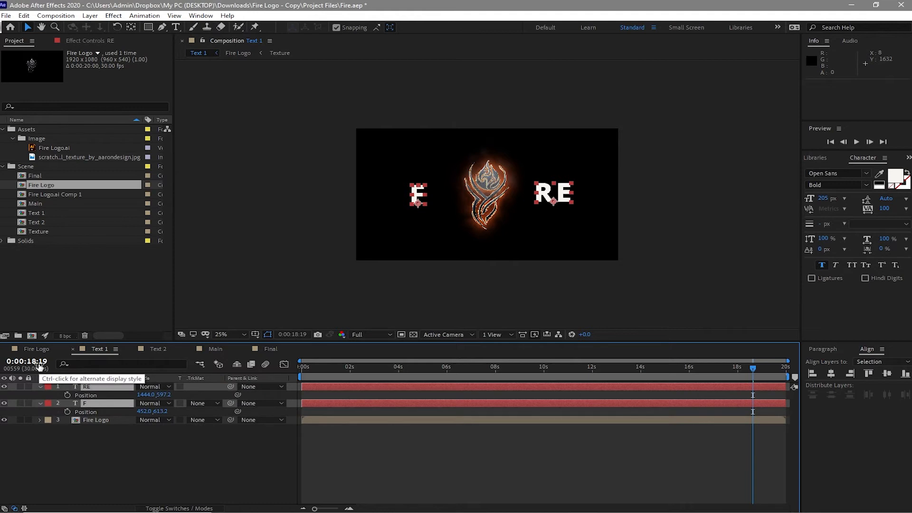
pyautogui.click(77, 454)
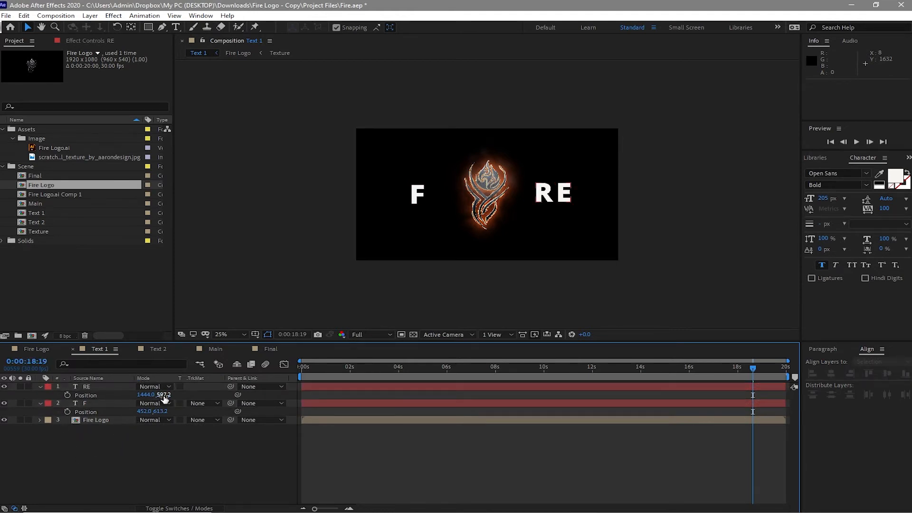
pyautogui.moveTo(165, 397); pyautogui.dragTo(164, 394)
pyautogui.click(164, 395)
pyautogui.moveTo(145, 397); pyautogui.dragTo(58, 384)
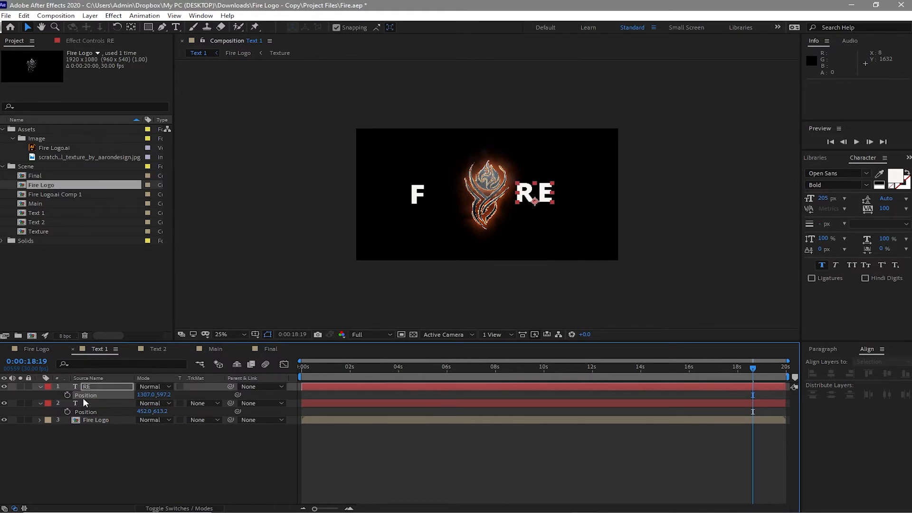
pyautogui.moveTo(143, 412); pyautogui.dragTo(263, 411)
pyautogui.click(328, 264)
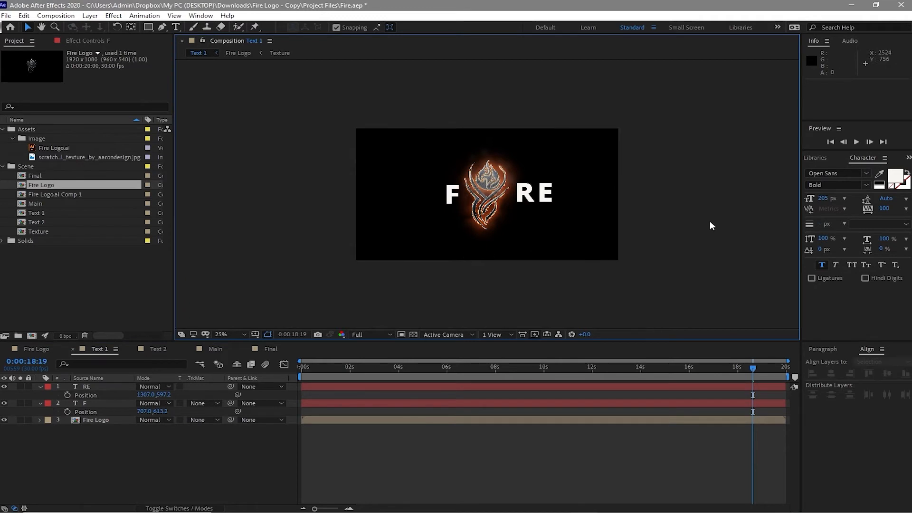
pyautogui.click(537, 200)
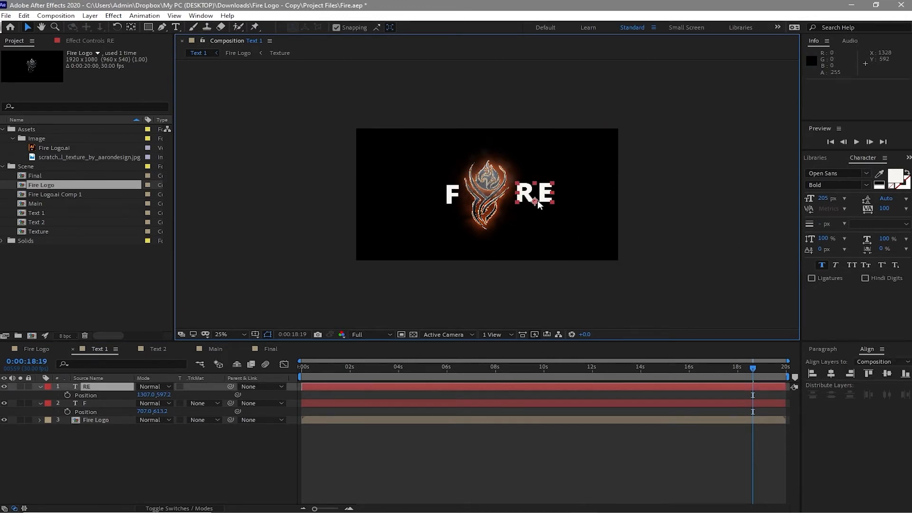
pyautogui.click(887, 373)
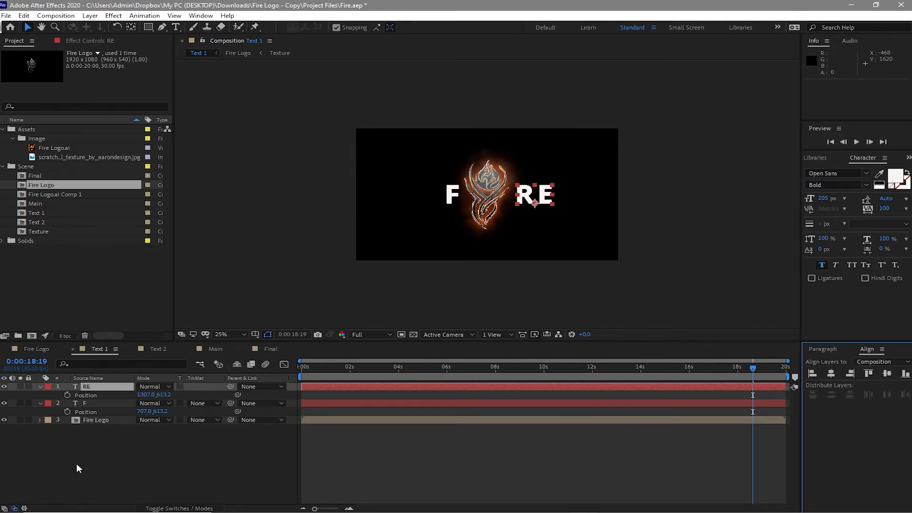
# Step: Delete the Fire Logo layer from the Text 1 composition
pyautogui.click(106, 404)
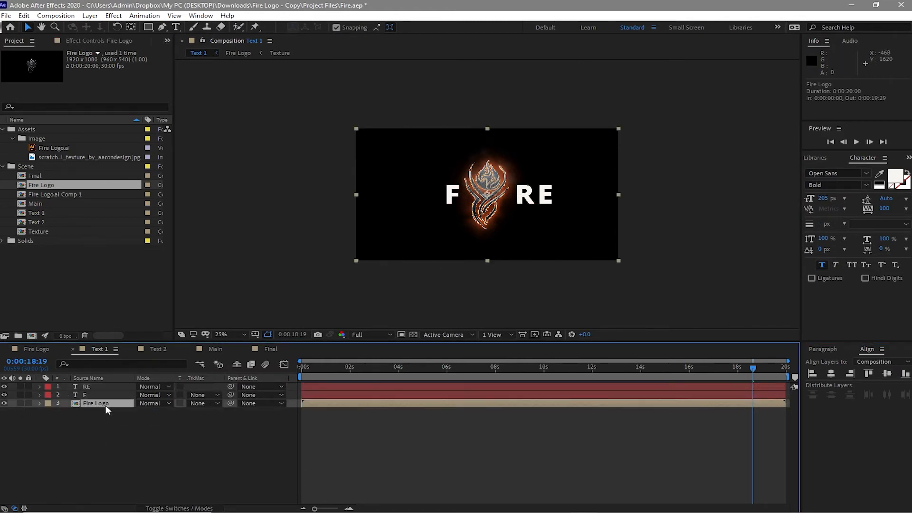
pyautogui.click(23, 15)
pyautogui.click(60, 127)
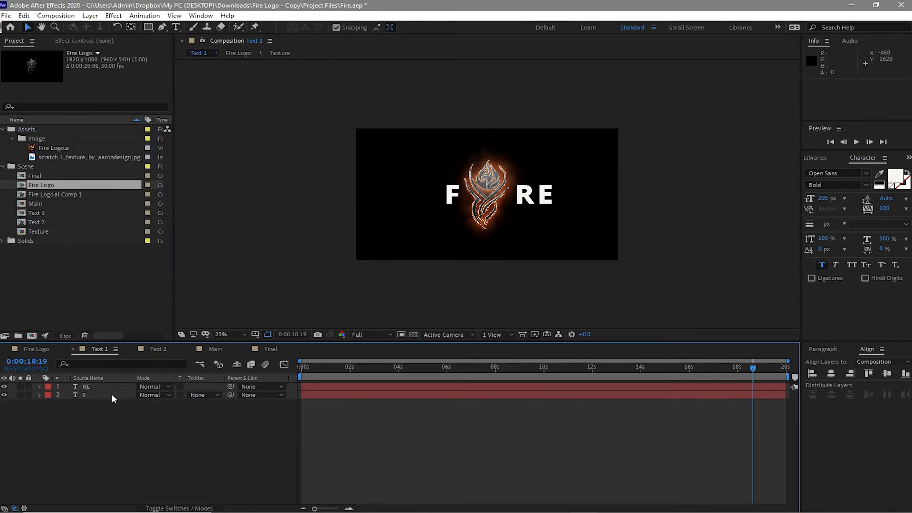
# Step: Pre-compose the "RE" and "F" text layers together as "Fire Text", moving all attributes into the new composition
pyautogui.moveTo(96, 435); pyautogui.dragTo(90, 388)
pyautogui.rightClick(91, 385)
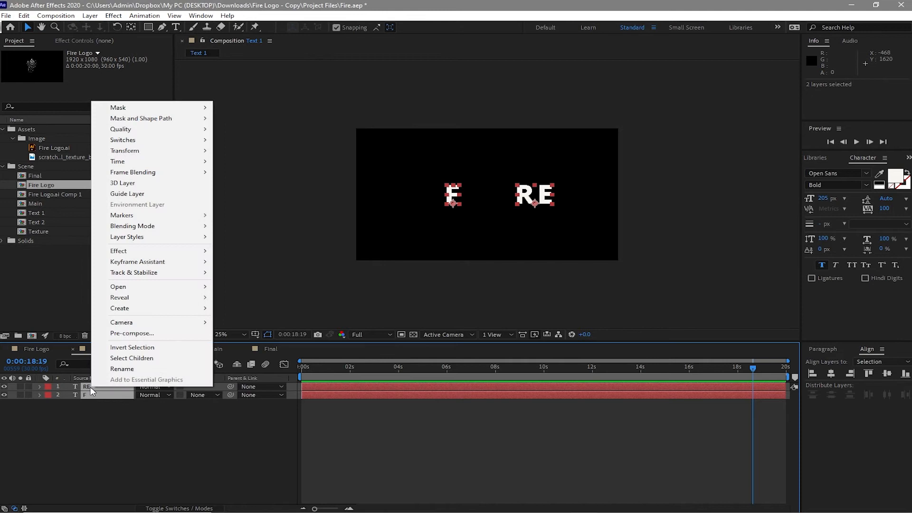
pyautogui.click(105, 334)
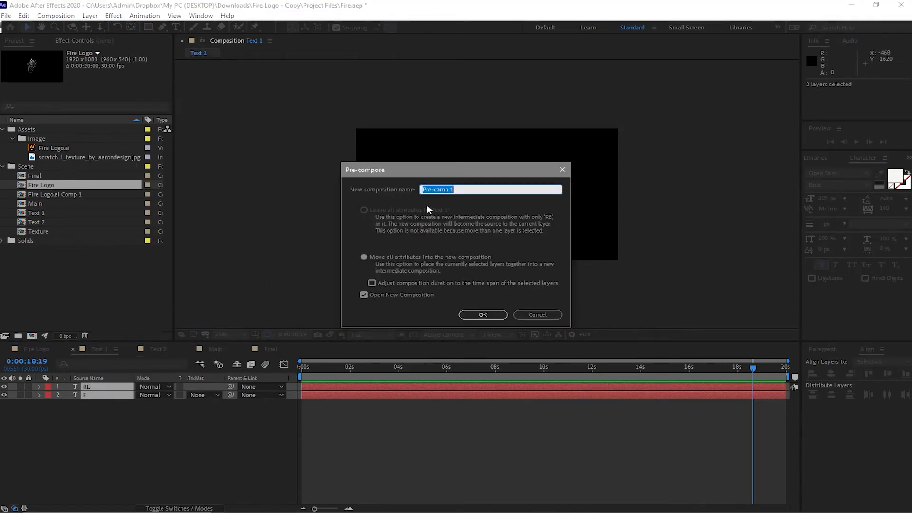
pyautogui.write('Fire Text')
pyautogui.click(372, 260)
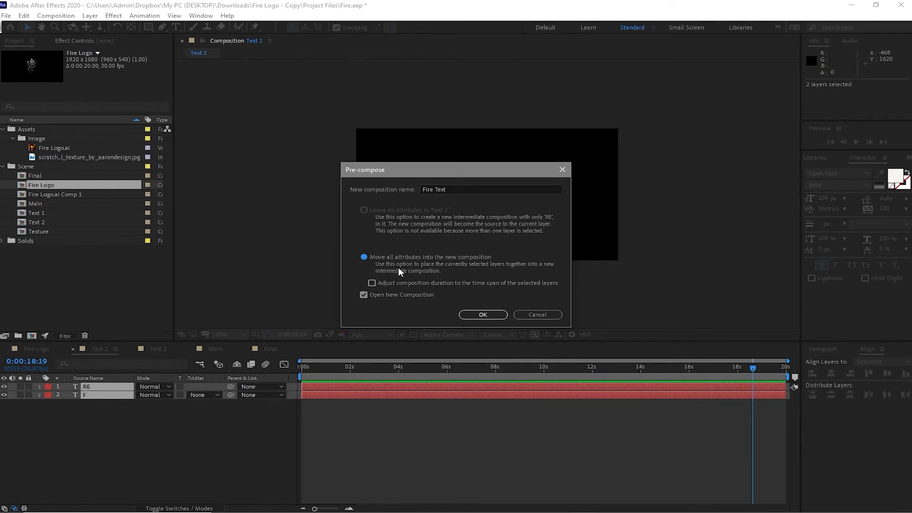
pyautogui.click(489, 315)
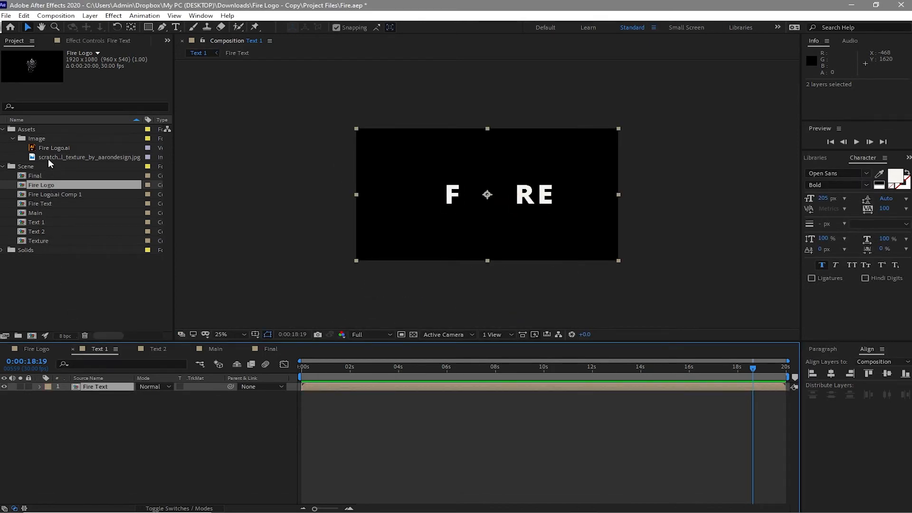
# Step: Place the scratched steel texture image below Fire Text and pre-compose it as "Texture 2" with all attributes moved
pyautogui.moveTo(50, 154); pyautogui.dragTo(68, 403)
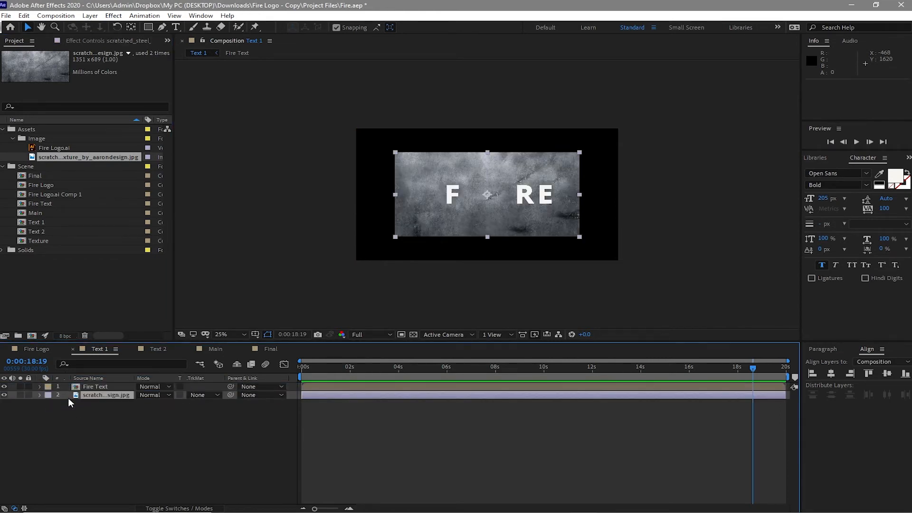
pyautogui.rightClick(97, 396)
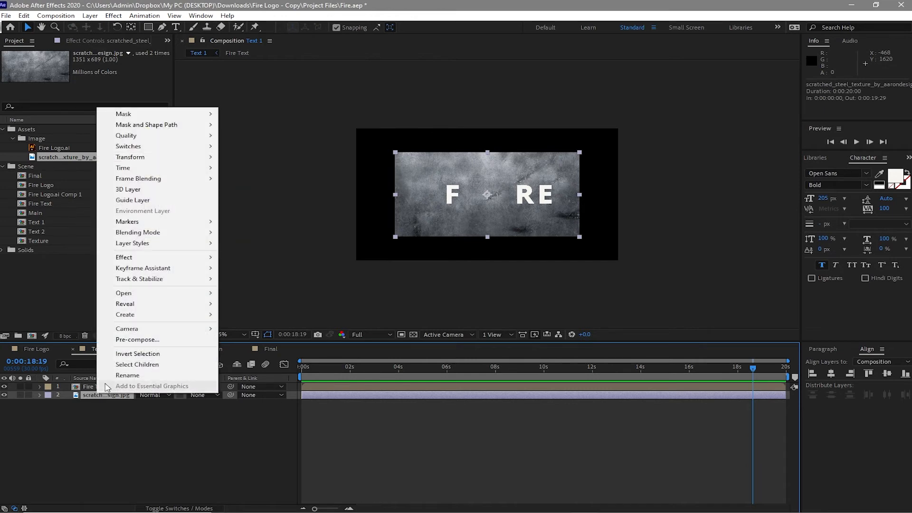
pyautogui.click(137, 340)
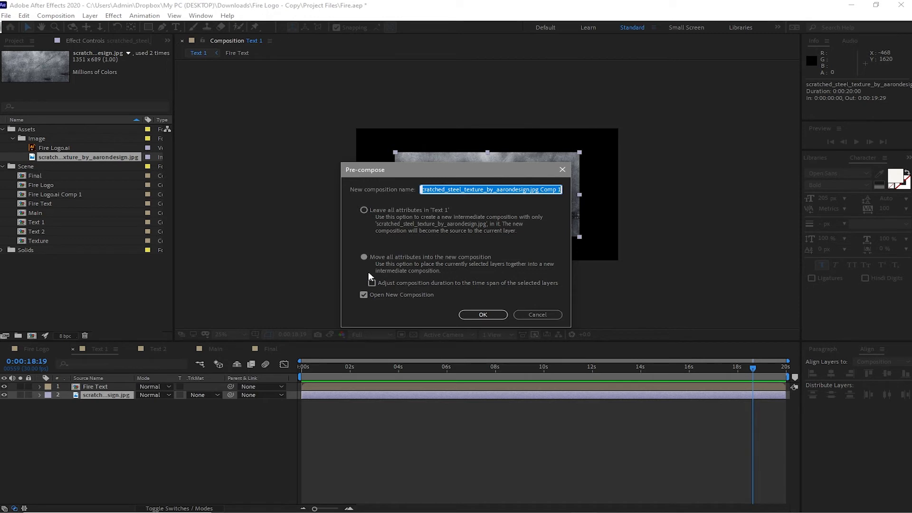
pyautogui.write('Textu')
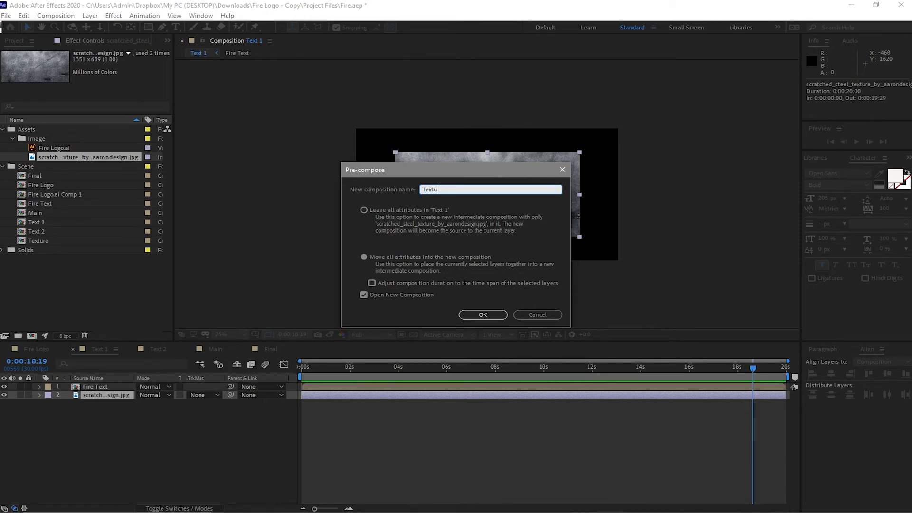
pyautogui.write('re 2')
pyautogui.click(363, 257)
pyautogui.click(460, 318)
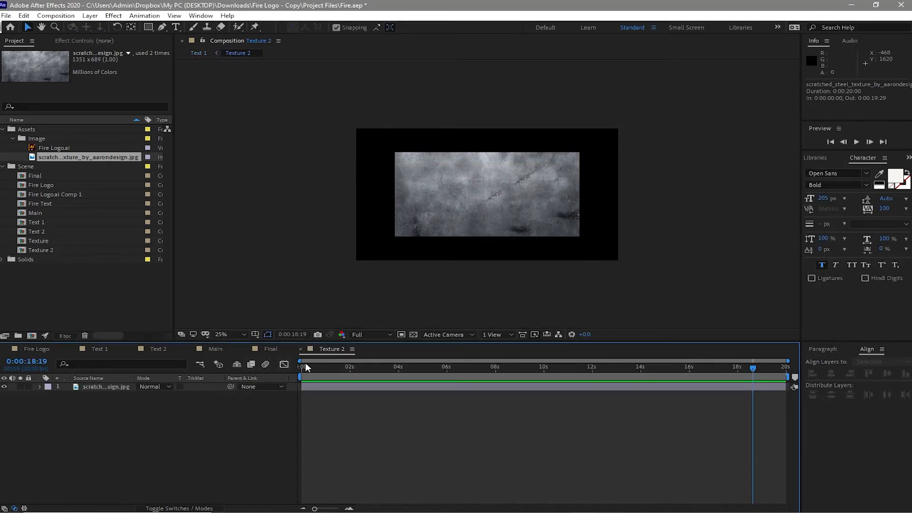
# Step: Close the Texture 2 timeline, return to Text 1 and give the Texture 2 layer an alpha matte from Fire Text
pyautogui.click(302, 348)
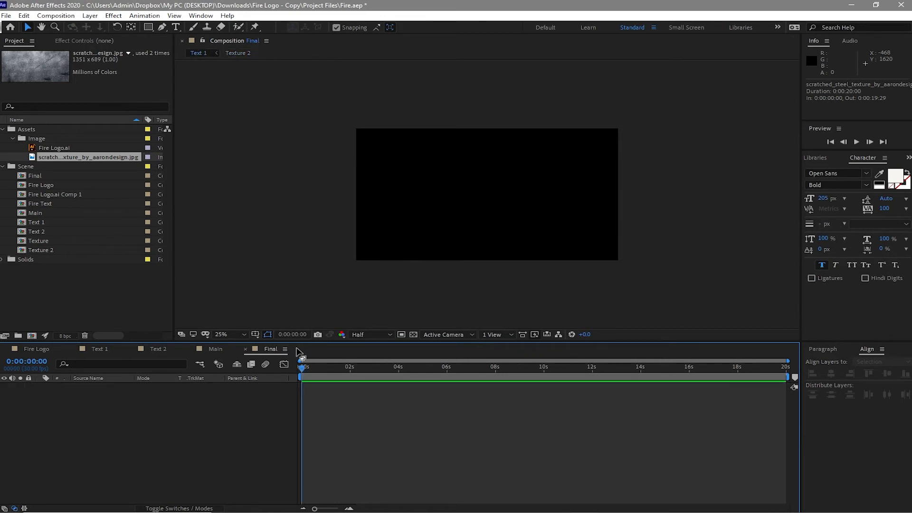
pyautogui.click(109, 345)
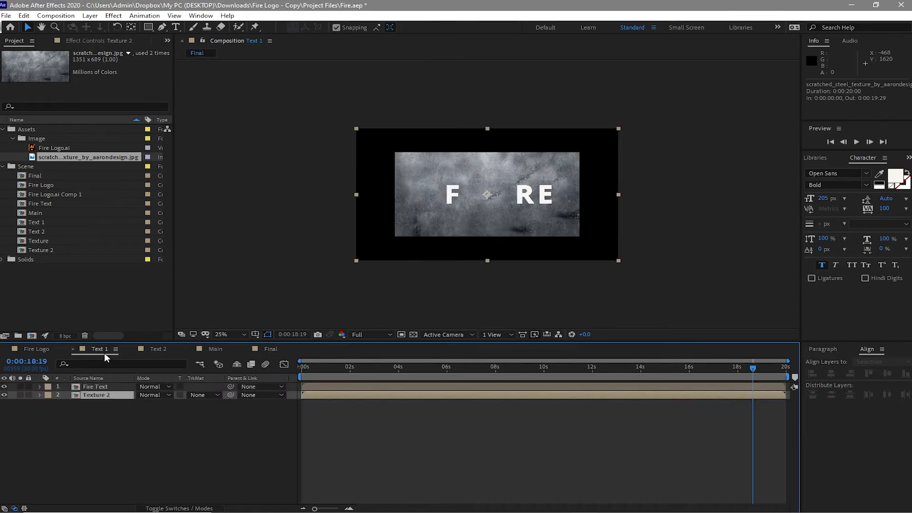
pyautogui.click(201, 394)
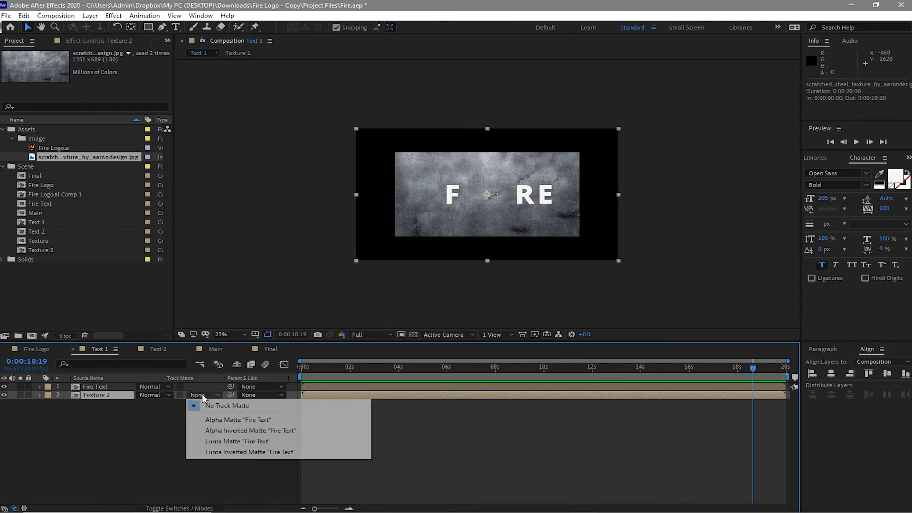
pyautogui.click(209, 420)
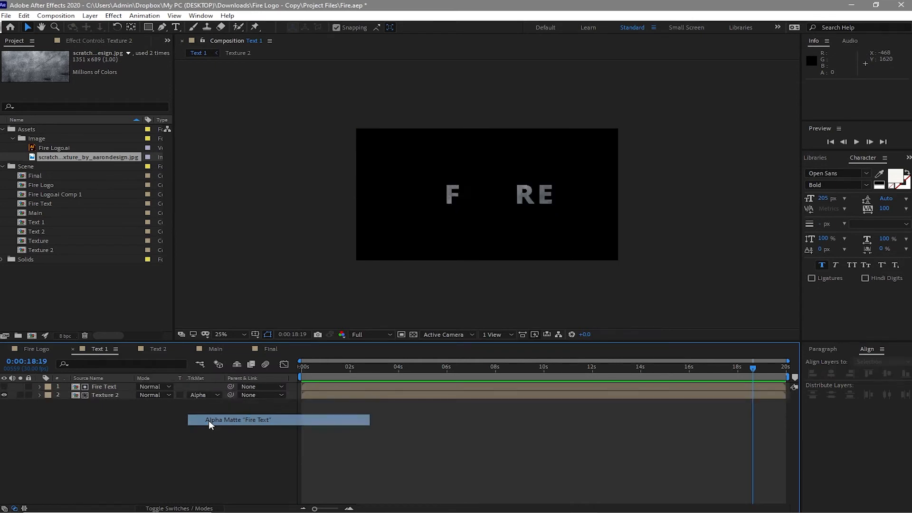
# Step: Apply a Curves effect to the Texture 2 layer and shape an S-curve with darker shadows and slightly lifted highlights
pyautogui.click(99, 393)
pyautogui.click(100, 395)
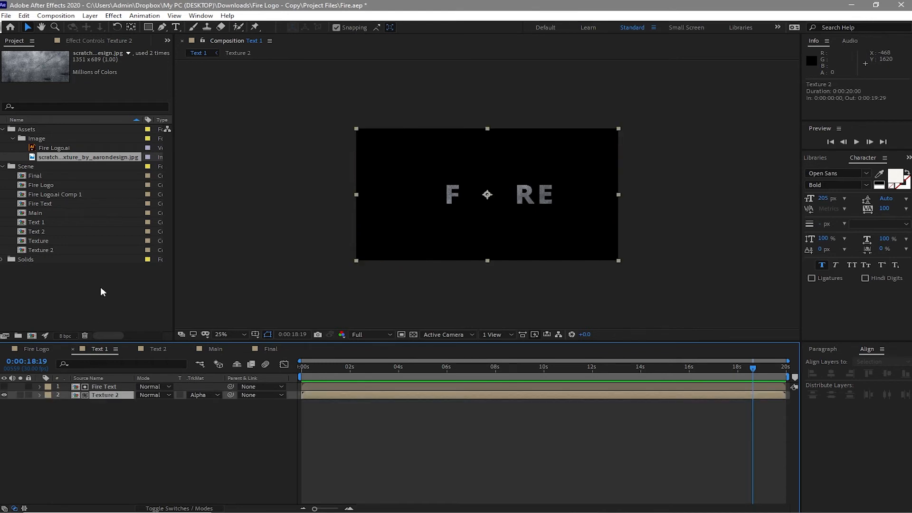
pyautogui.click(110, 16)
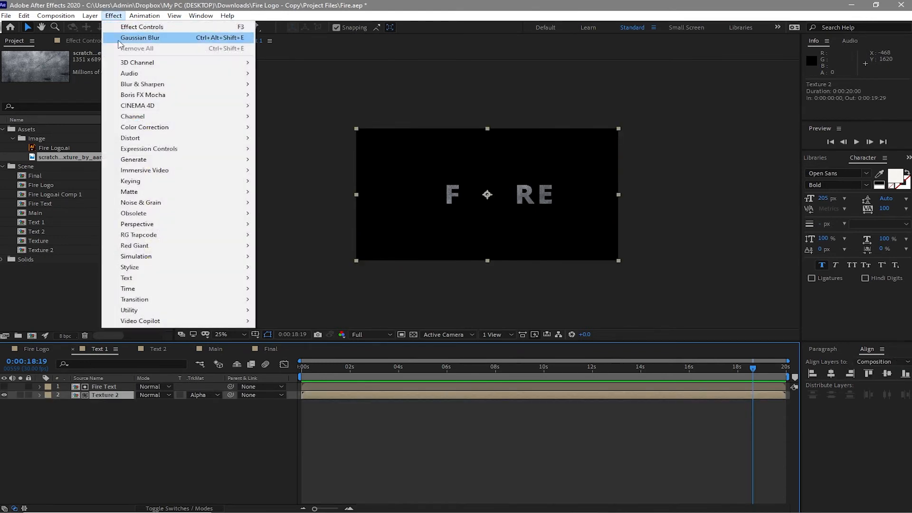
pyautogui.moveTo(150, 148)
pyautogui.moveTo(174, 128)
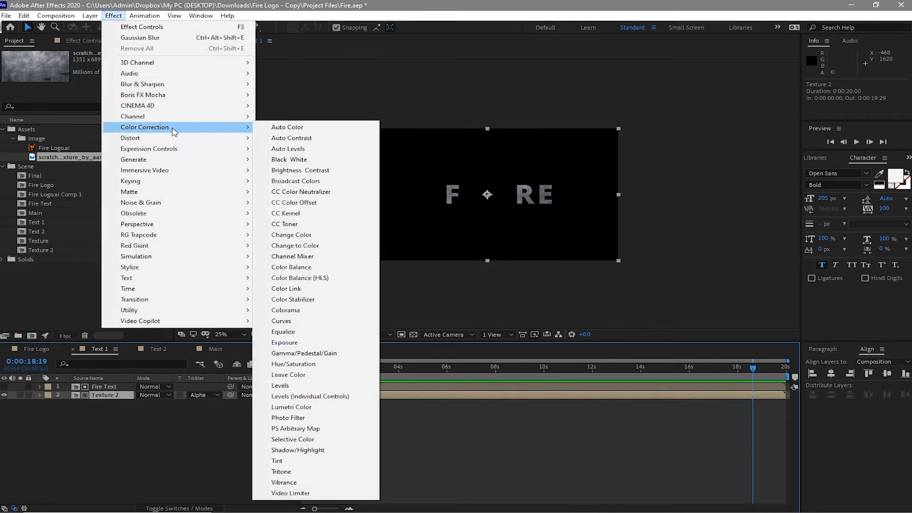
pyautogui.click(317, 320)
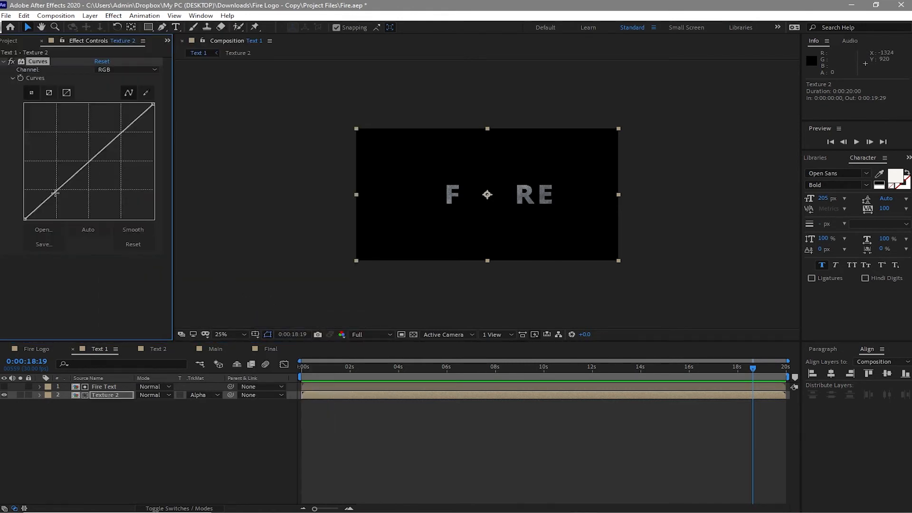
pyautogui.moveTo(55, 193); pyautogui.dragTo(72, 203)
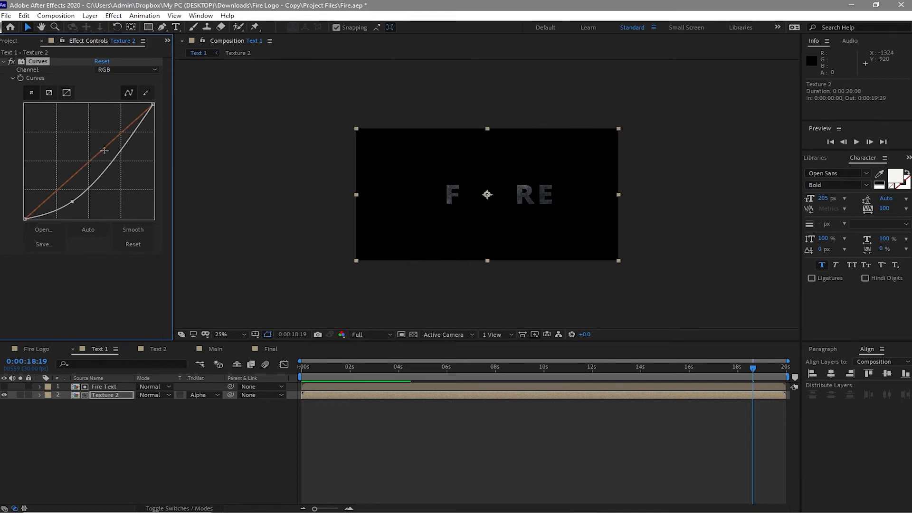
pyautogui.moveTo(119, 158); pyautogui.dragTo(107, 147)
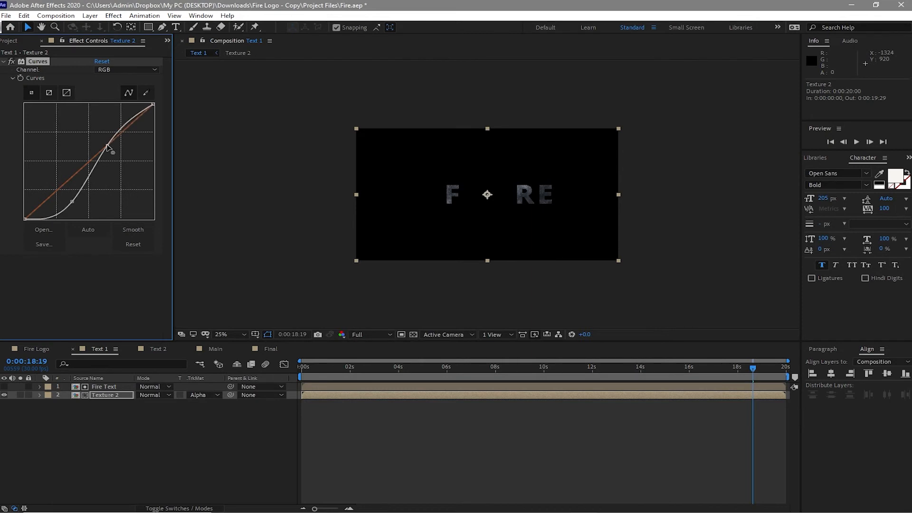
# Step: Duplicate the Fire Text layer and turn on the visibility of the top copy
pyautogui.click(110, 378)
pyautogui.click(107, 388)
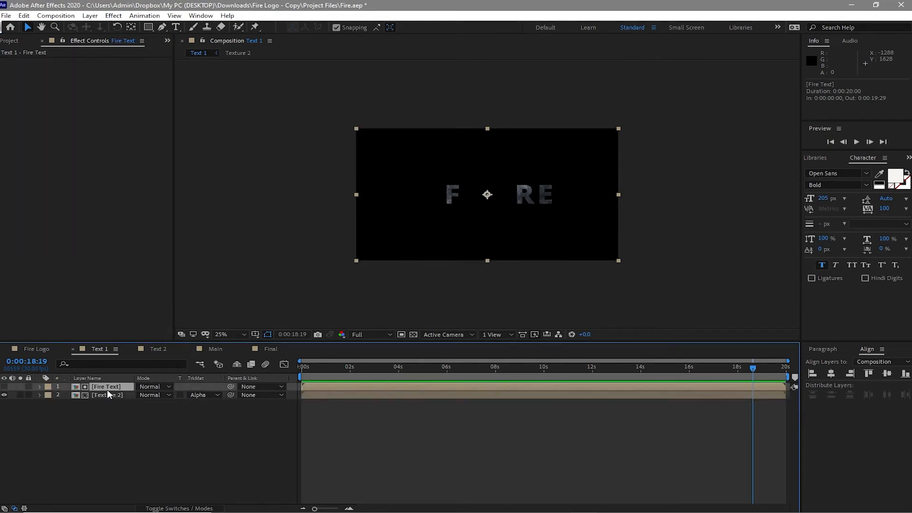
pyautogui.hotkey('ctrl', 'd')
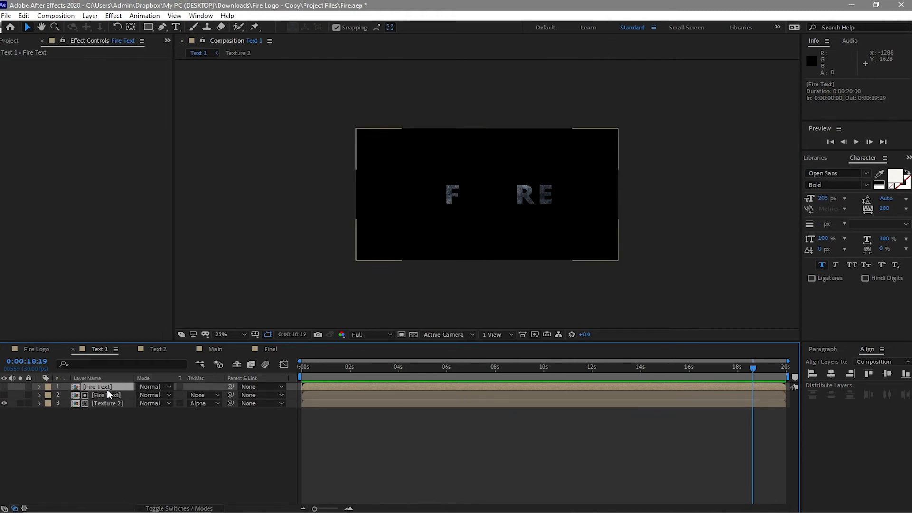
pyautogui.click(4, 386)
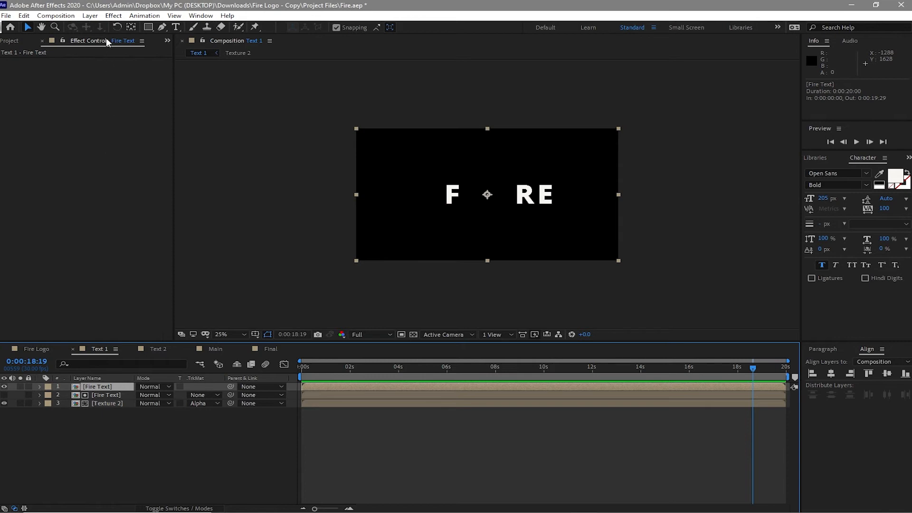
# Step: Apply a Fill effect to the top Fire Text layer and set its color to black (000000)
pyautogui.click(113, 16)
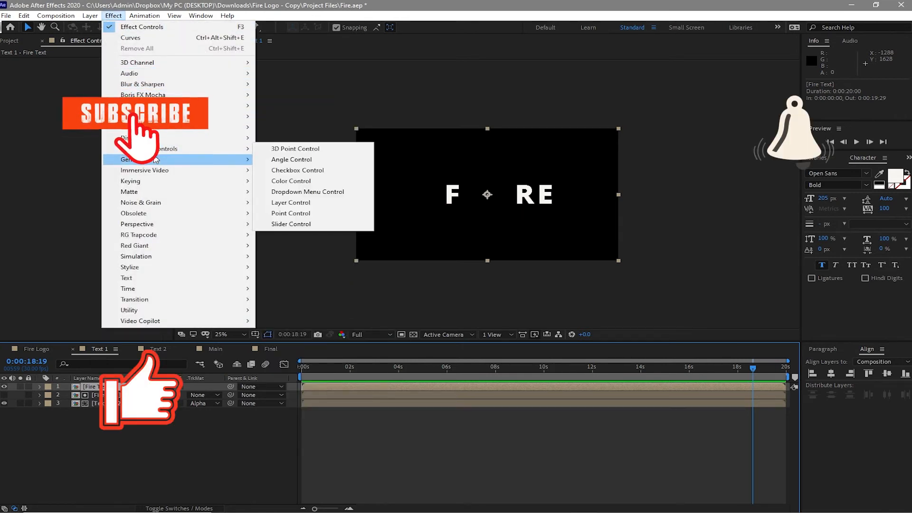
pyautogui.moveTo(228, 160)
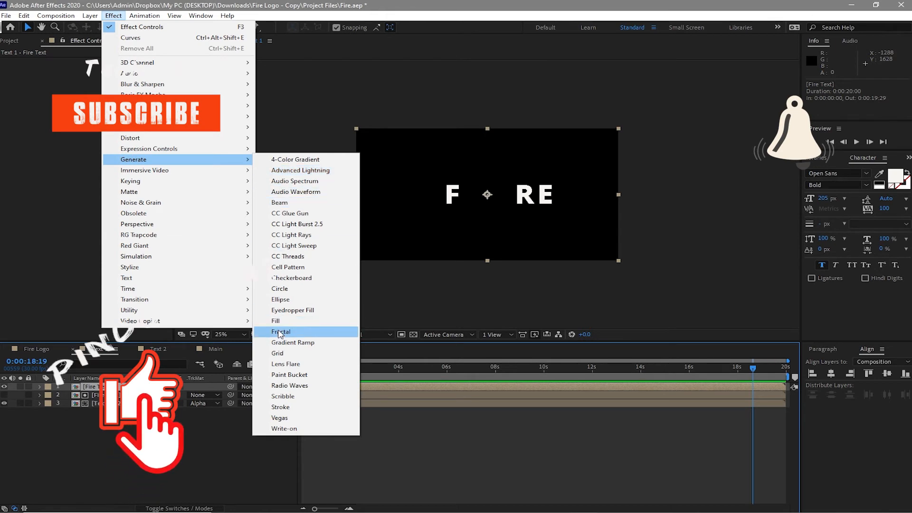
pyautogui.click(278, 321)
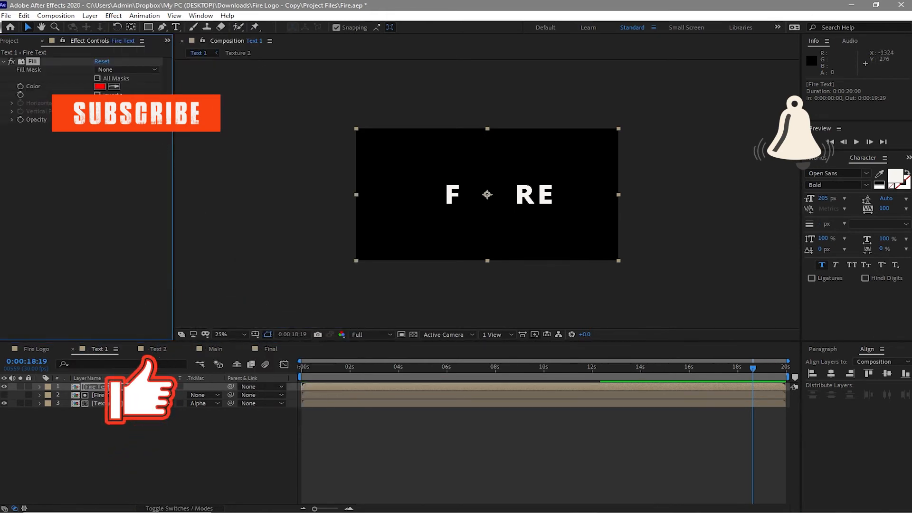
pyautogui.click(102, 86)
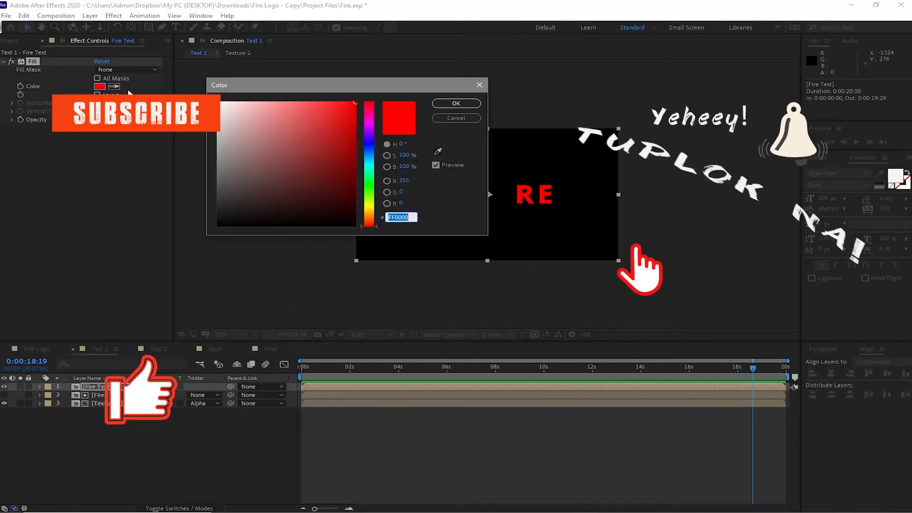
pyautogui.click(217, 226)
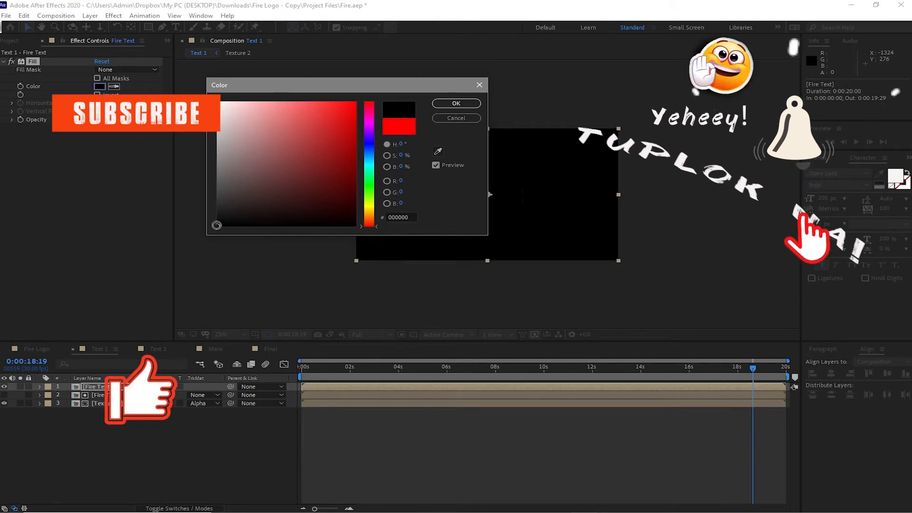
pyautogui.click(470, 103)
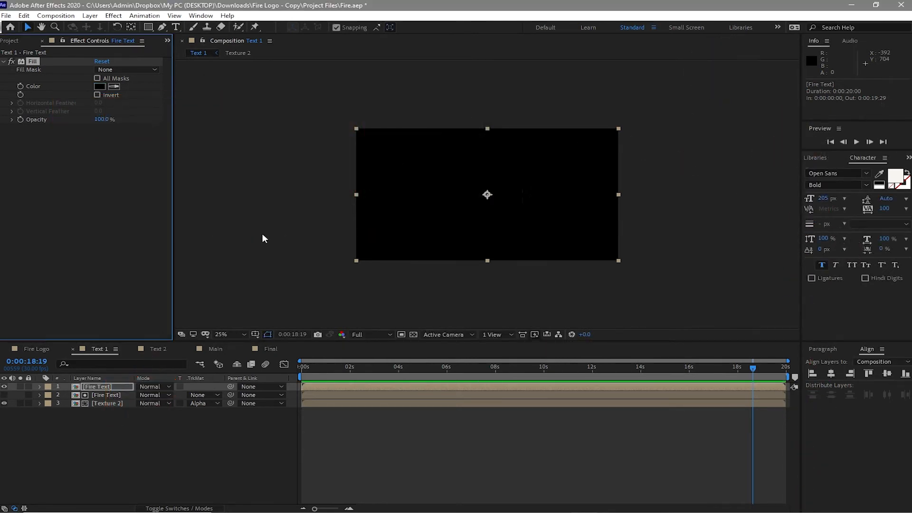
# Step: Add a Bevel Alpha effect to the top Fire Text layer with an edge thickness of 5
pyautogui.click(112, 16)
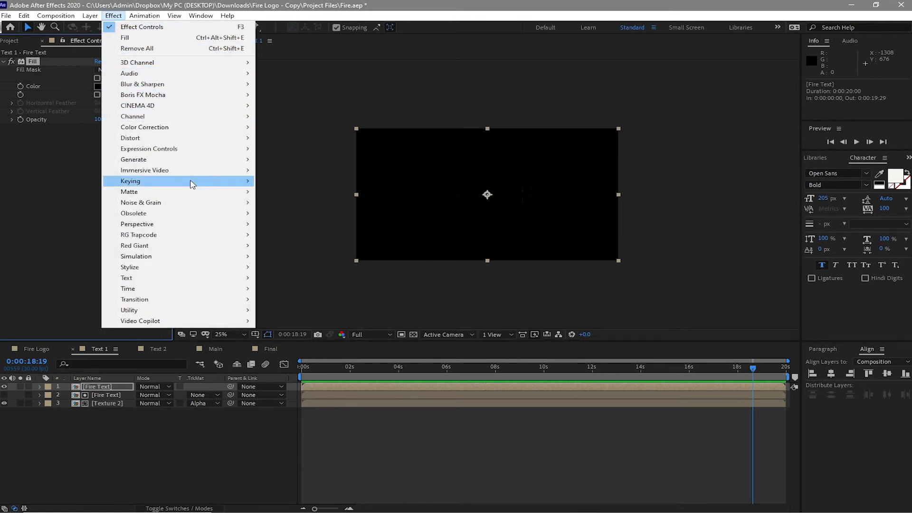
pyautogui.moveTo(195, 226)
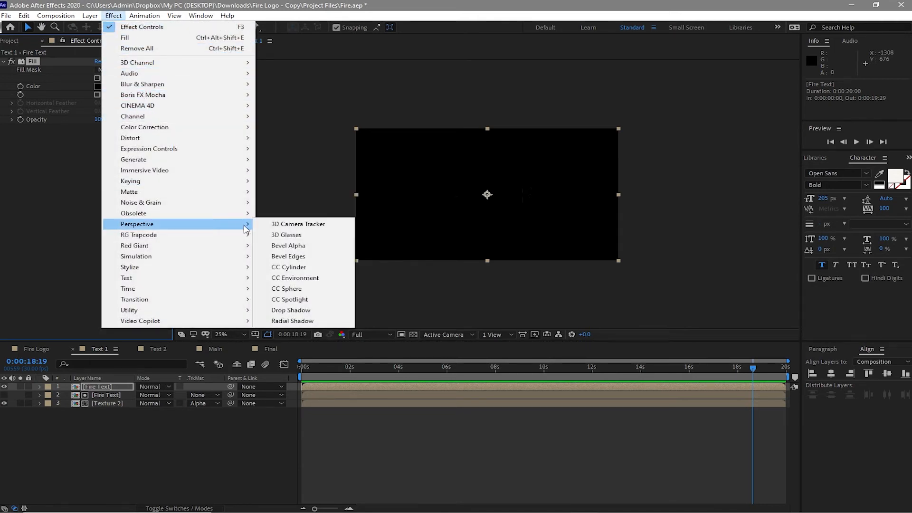
pyautogui.click(278, 246)
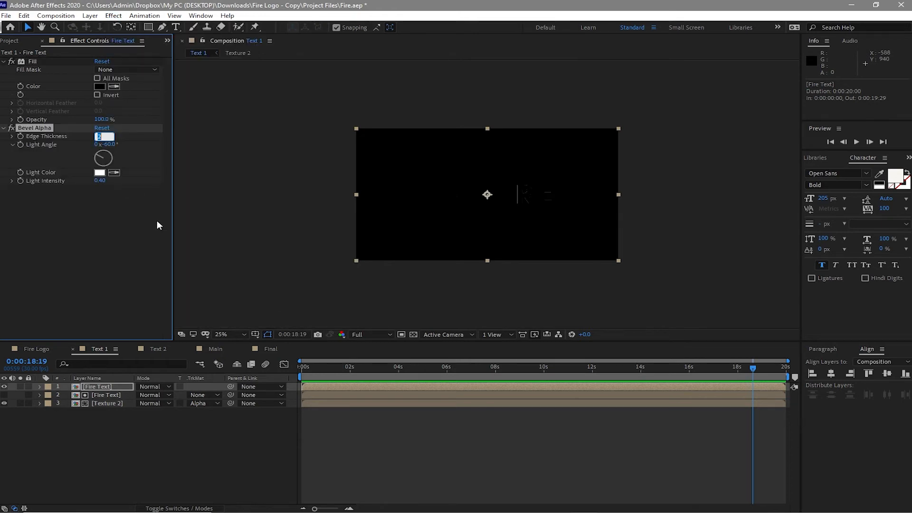
pyautogui.write('4')
pyautogui.press('Up')
pyautogui.click(142, 247)
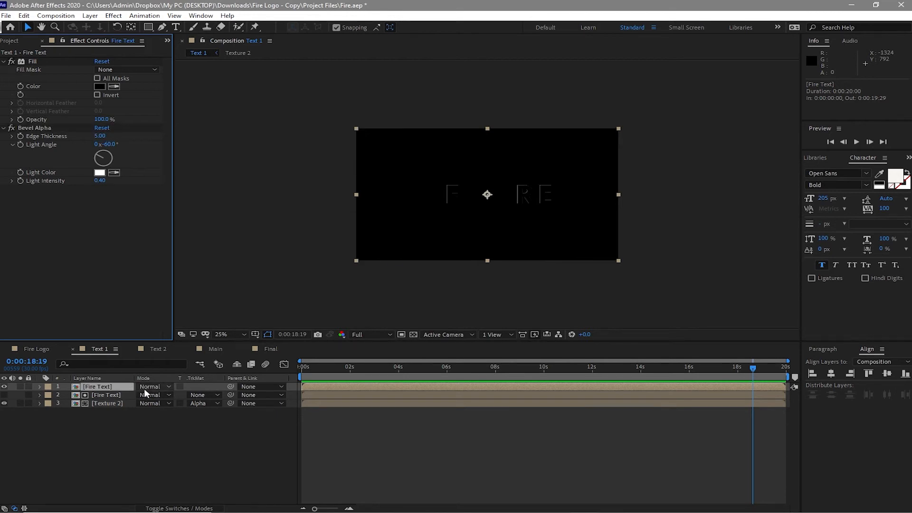
# Step: Set the top Fire Text layer's blending mode to Add and inspect the beveled steel letters up close
pyautogui.click(144, 389)
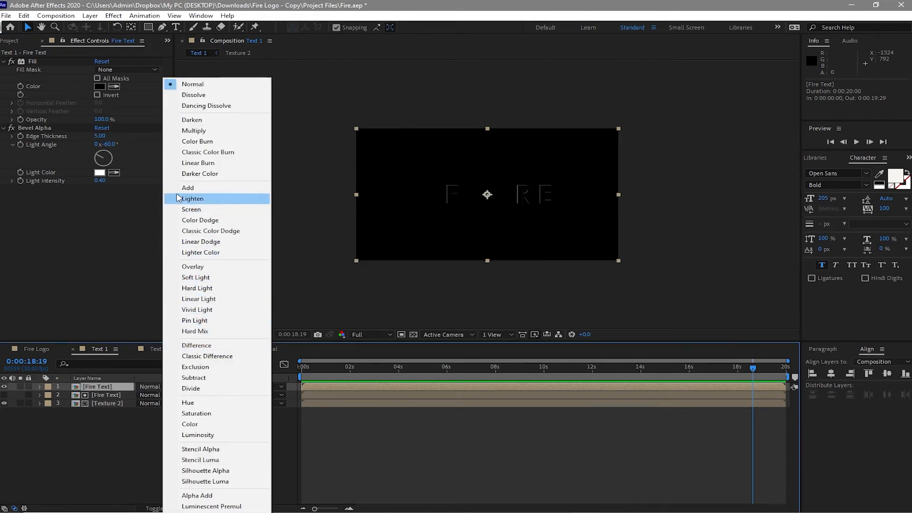
pyautogui.click(188, 188)
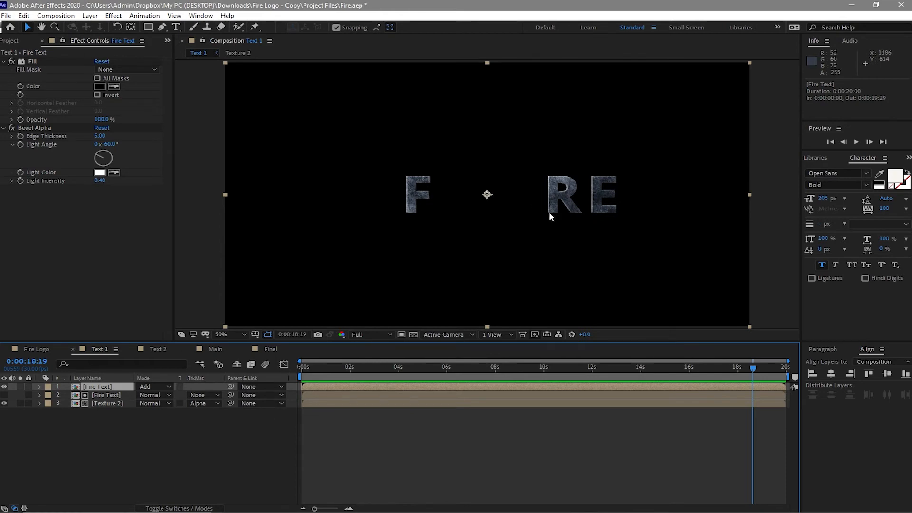
pyautogui.press(',')
pyautogui.press(',')
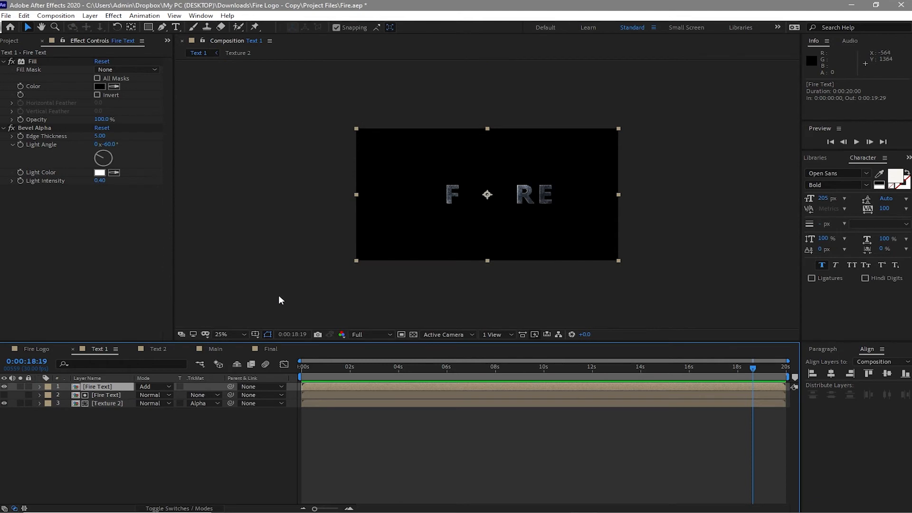
# Step: Open the Text 2 composition and set the Type tool to the Orbitron font at 120 px
pyautogui.click(153, 351)
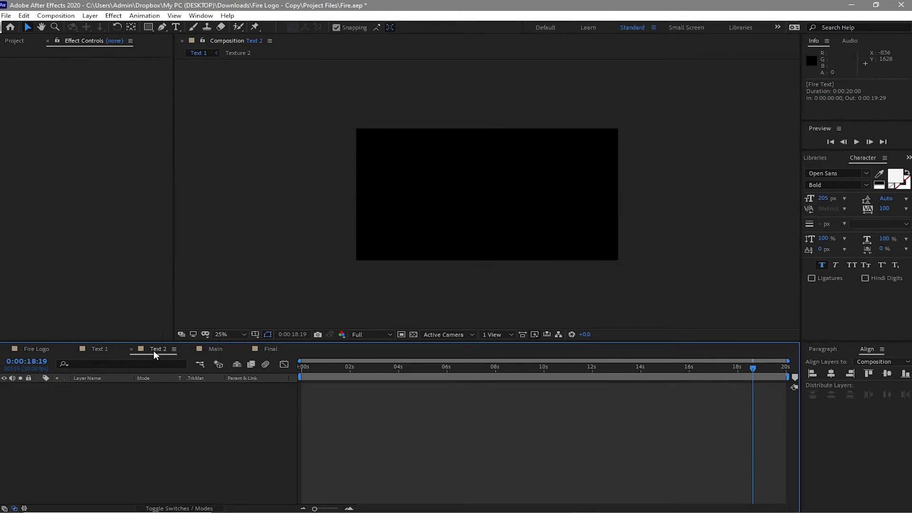
pyautogui.click(177, 27)
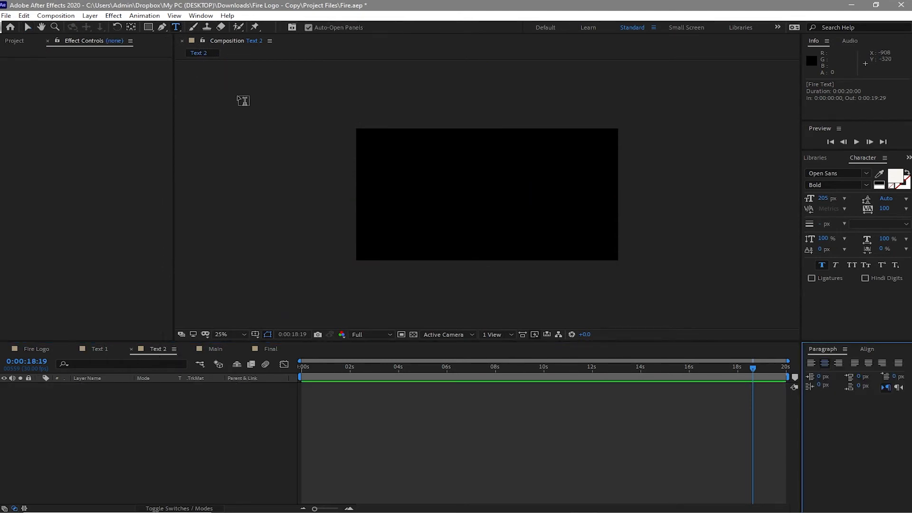
pyautogui.click(822, 199)
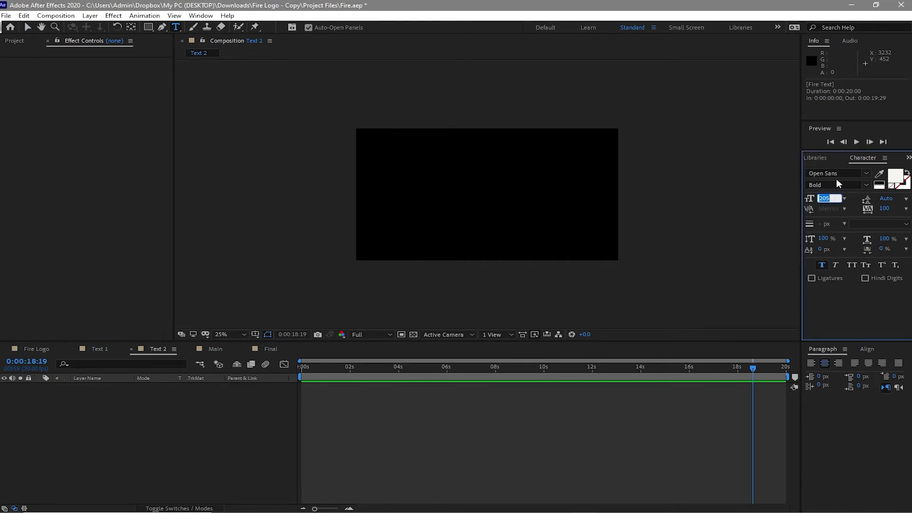
pyautogui.write('120')
pyautogui.press('Return')
pyautogui.click(867, 176)
pyautogui.write('orbitron')
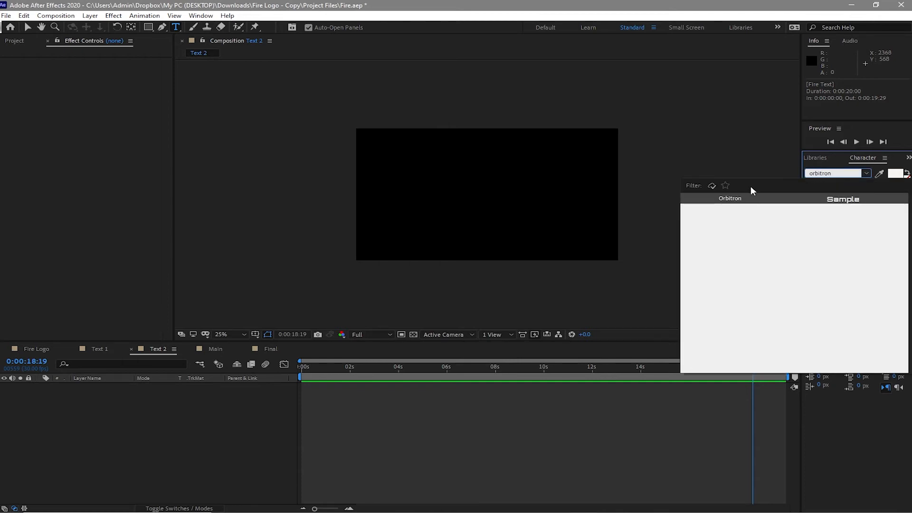
pyautogui.click(731, 199)
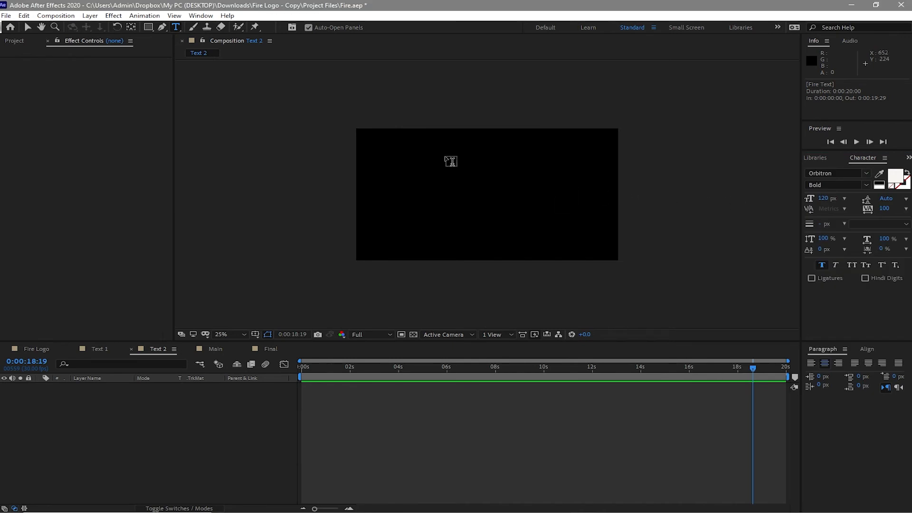
# Step: Create a text layer reading "DEPARTMENT" in the Text 2 composition
pyautogui.click(436, 196)
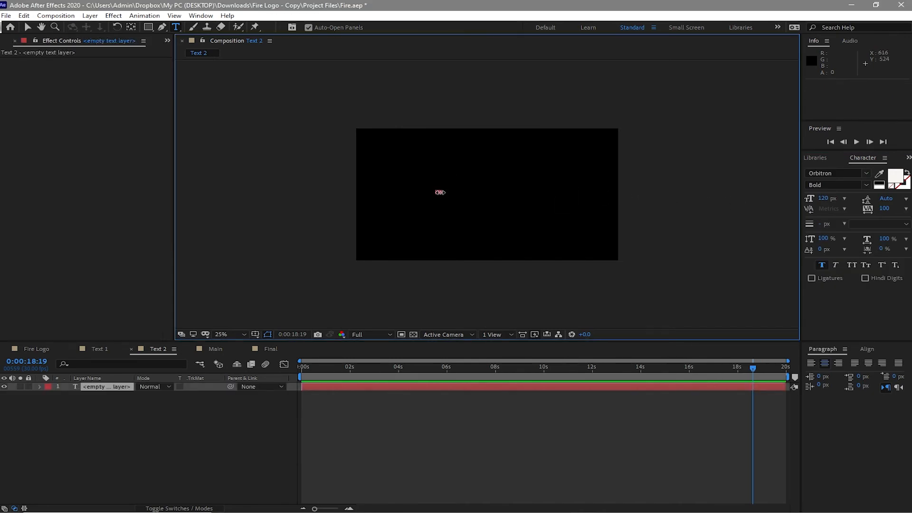
pyautogui.write('De')
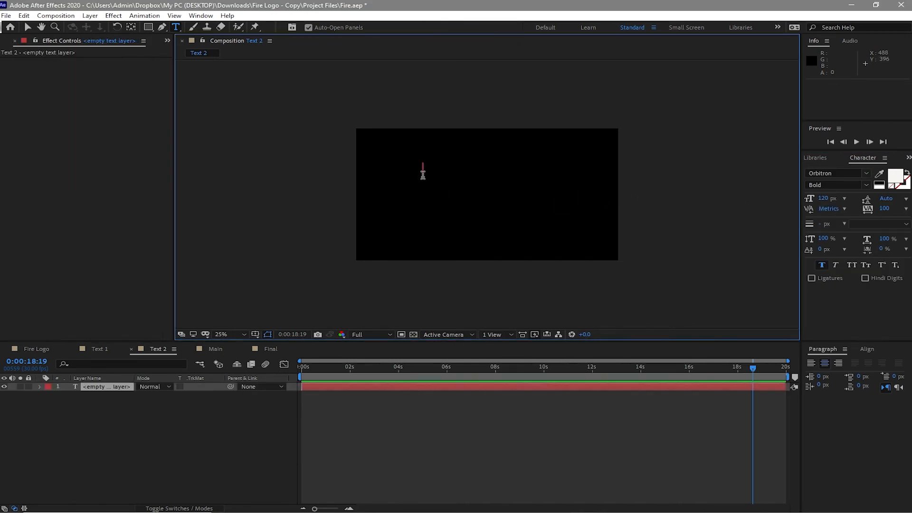
pyautogui.press('BackSpace')
pyautogui.write('EPA')
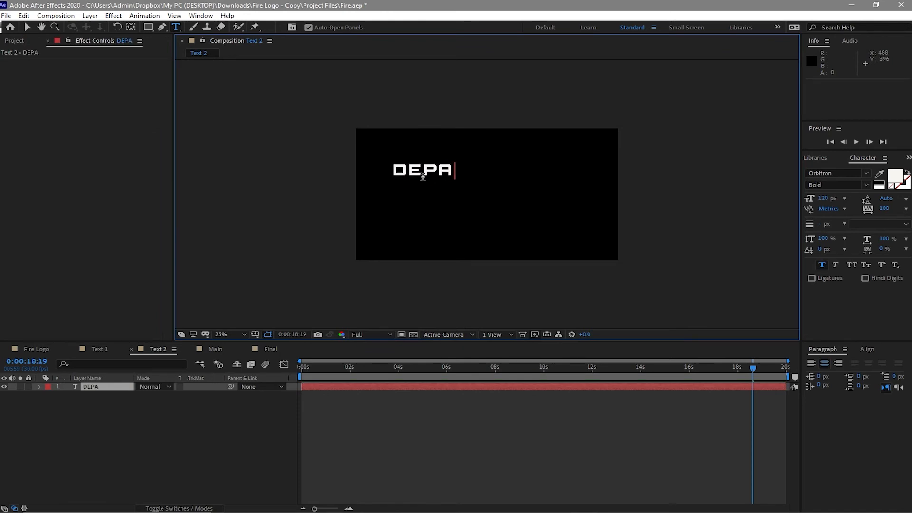
pyautogui.write('RTMENT')
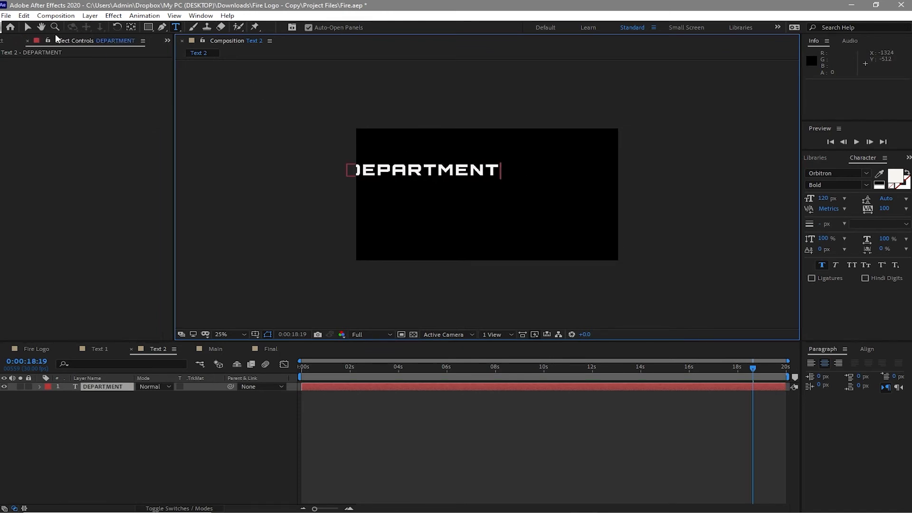
# Step: Center the DEPARTMENT text horizontally in the composition and lower it to a Y position of 944
pyautogui.click(27, 27)
pyautogui.click(110, 385)
pyautogui.press('p')
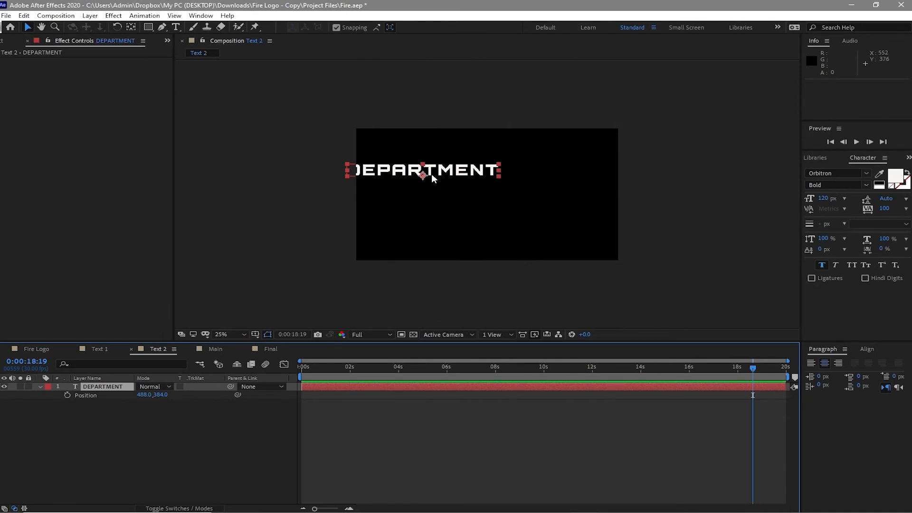
pyautogui.click(870, 350)
pyautogui.click(830, 374)
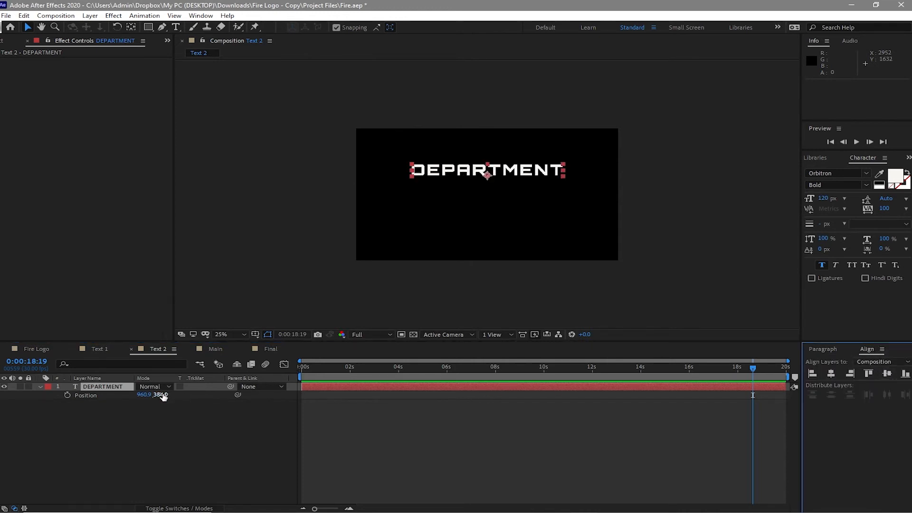
pyautogui.moveTo(162, 396); pyautogui.dragTo(380, 474)
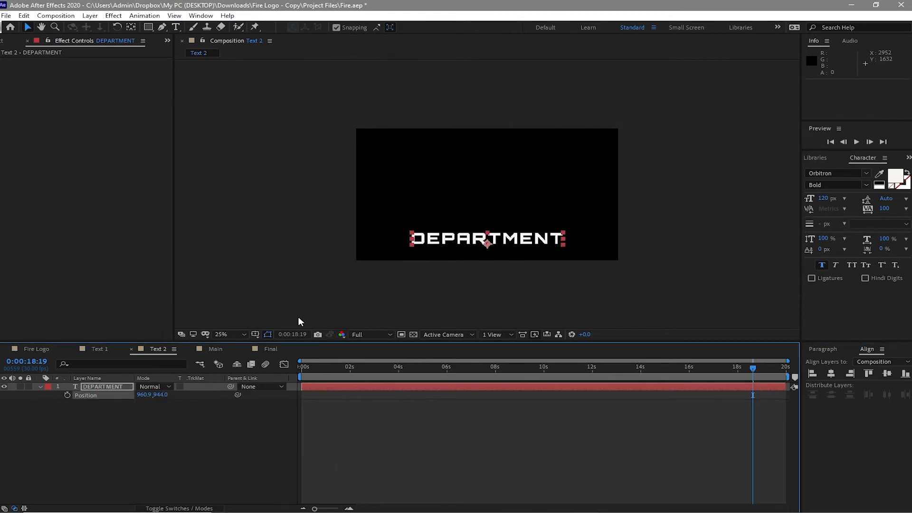
# Step: Place the Fire Logo composition below the DEPARTMENT layer as a position reference, and remove it after comparing
pyautogui.click(4, 42)
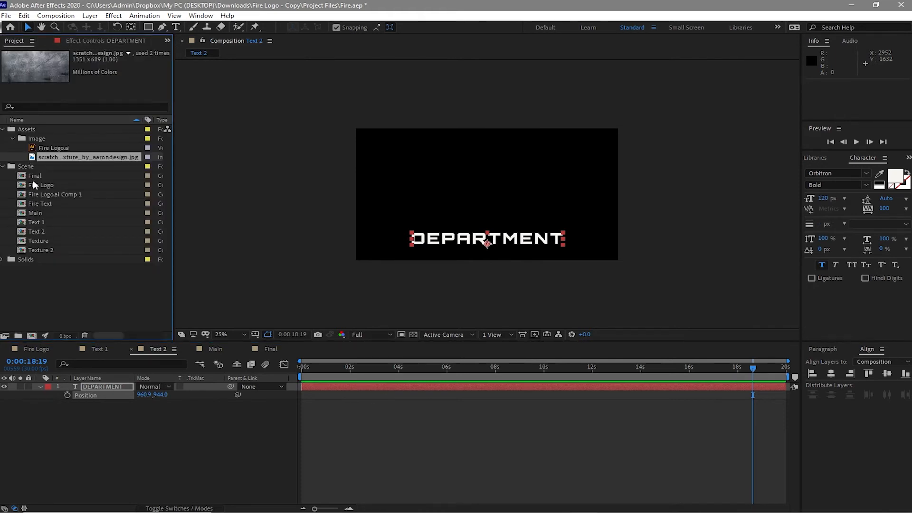
pyautogui.moveTo(33, 180); pyautogui.dragTo(41, 408)
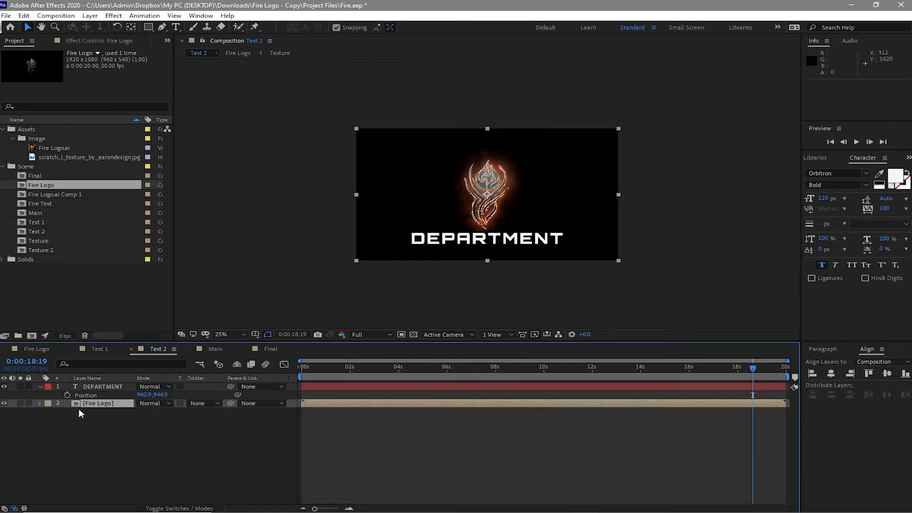
pyautogui.click(24, 15)
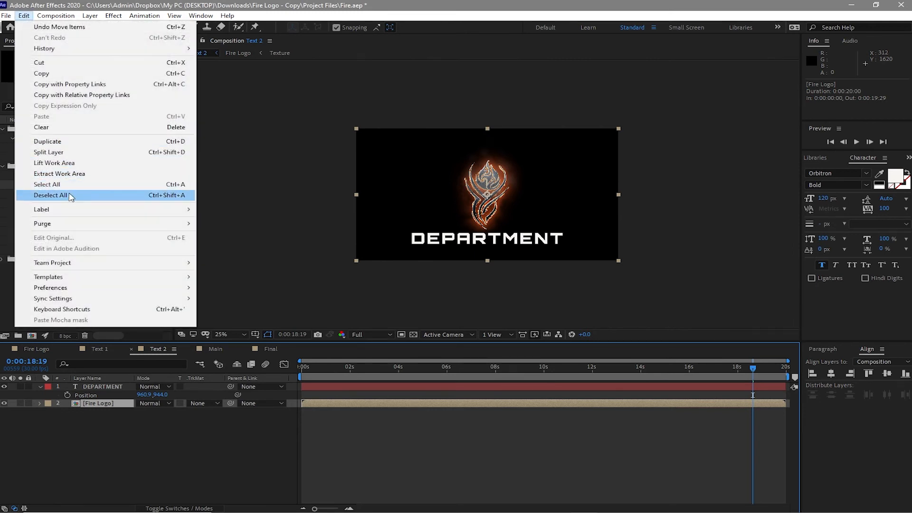
pyautogui.click(61, 127)
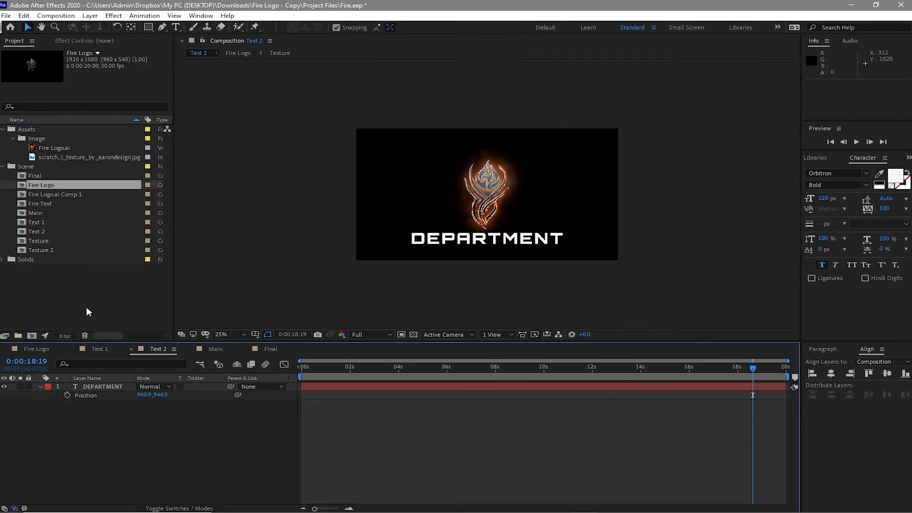
# Step: Collapse the DEPARTMENT layer's properties and pre-compose it with all attributes moved into the new composition
pyautogui.click(54, 388)
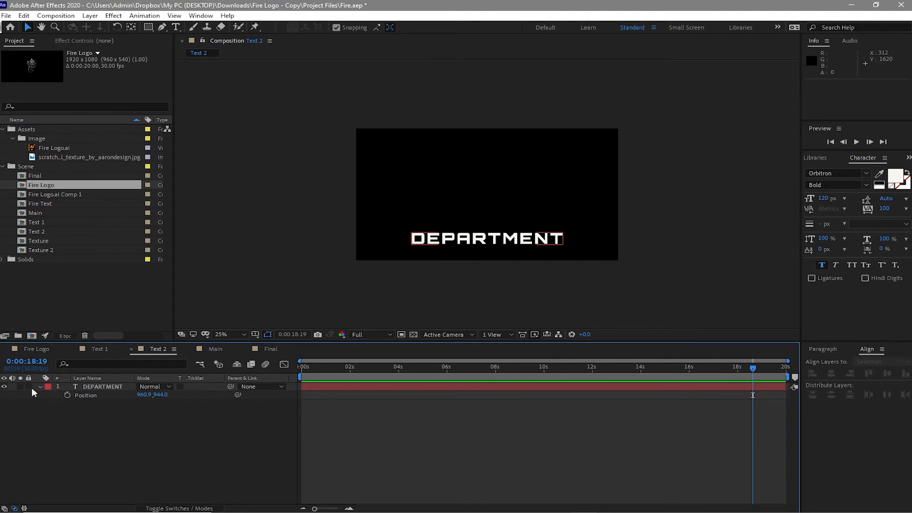
pyautogui.click(40, 387)
pyautogui.click(94, 386)
pyautogui.rightClick(94, 386)
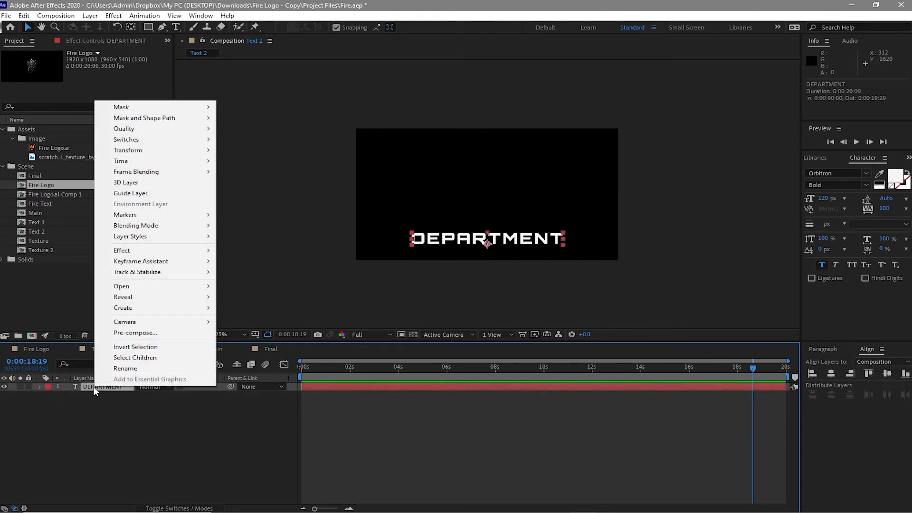
pyautogui.click(140, 334)
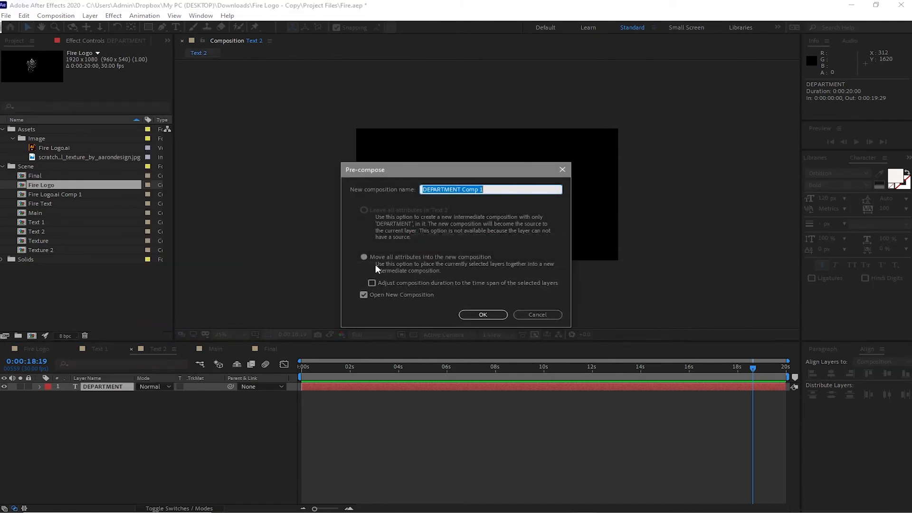
pyautogui.click(365, 257)
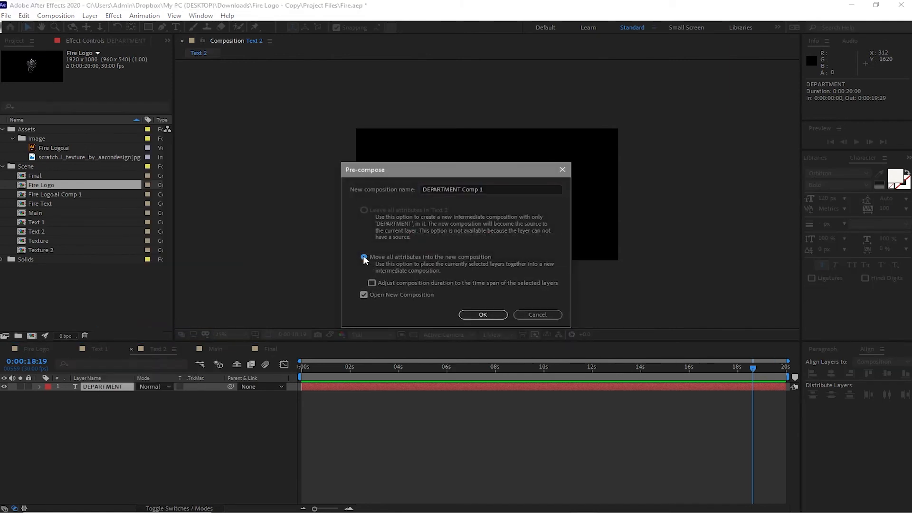
pyautogui.click(483, 315)
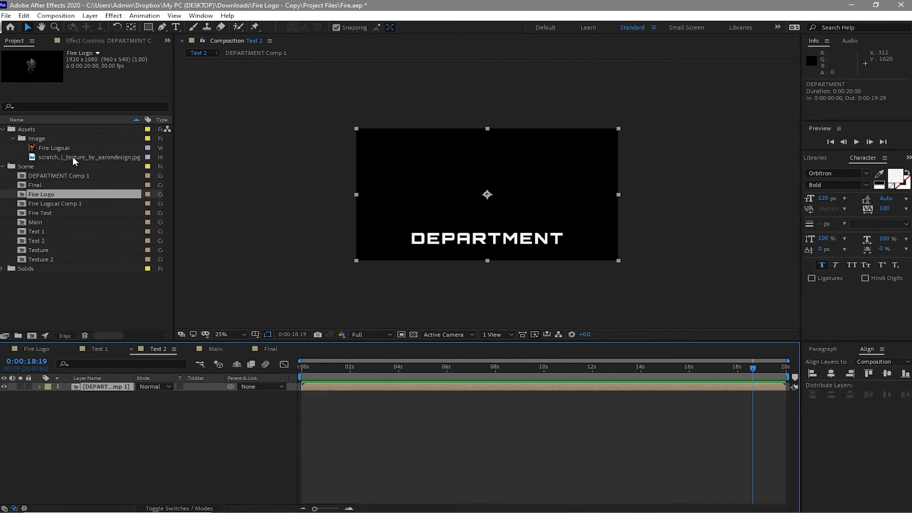
# Step: Add the scratched steel texture image beneath DEPARTMENT Comp 1 and lower it to a Y position of 957
pyautogui.moveTo(73, 157); pyautogui.dragTo(68, 404)
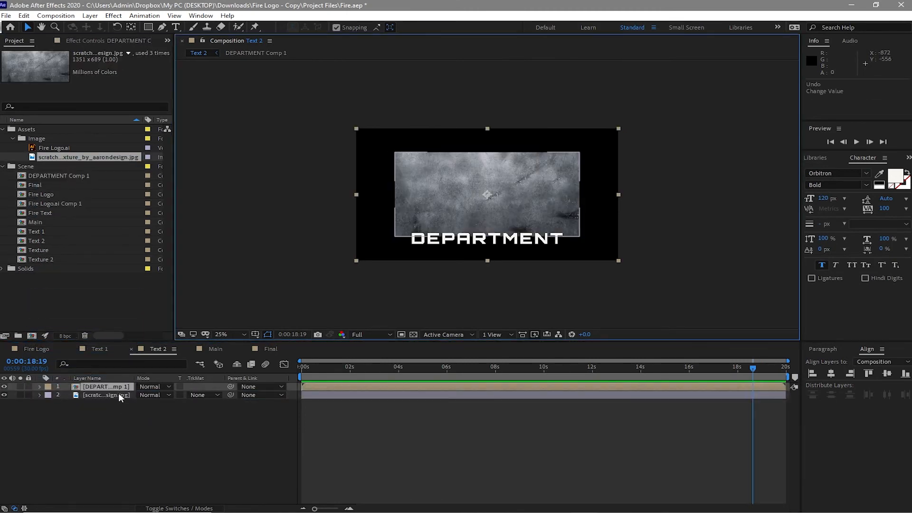
pyautogui.click(119, 394)
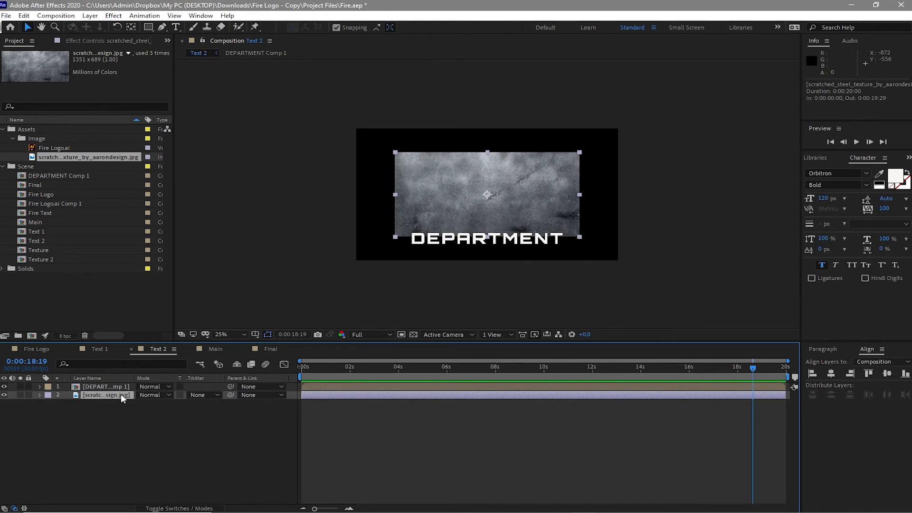
pyautogui.press('p')
pyautogui.moveTo(160, 402); pyautogui.dragTo(294, 486)
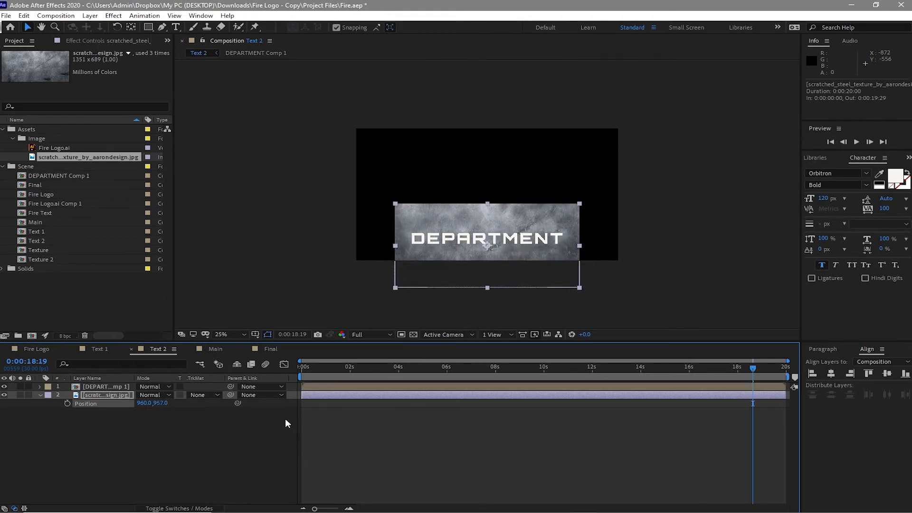
# Step: Set the steel texture's track matte to Alpha Matte from DEPARTMENT Comp 1 and darken the texture with a Curves effect
pyautogui.click(204, 397)
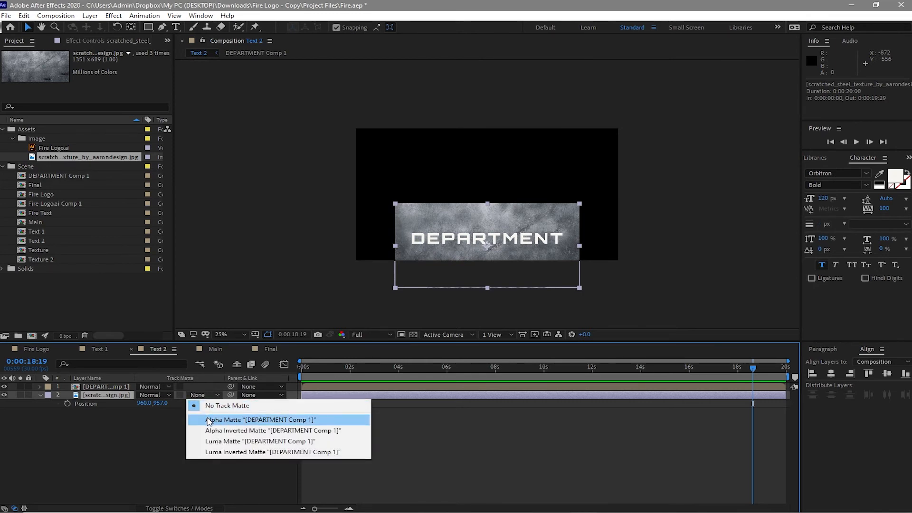
pyautogui.click(209, 420)
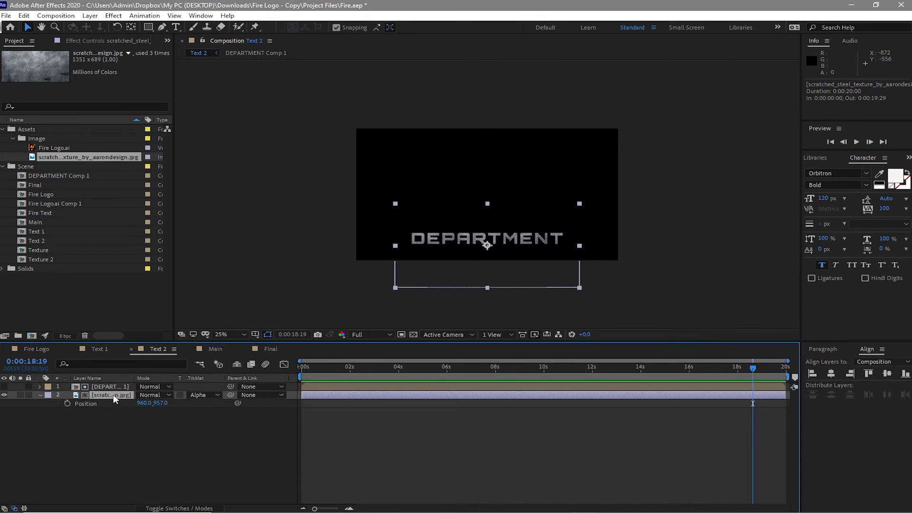
pyautogui.click(113, 16)
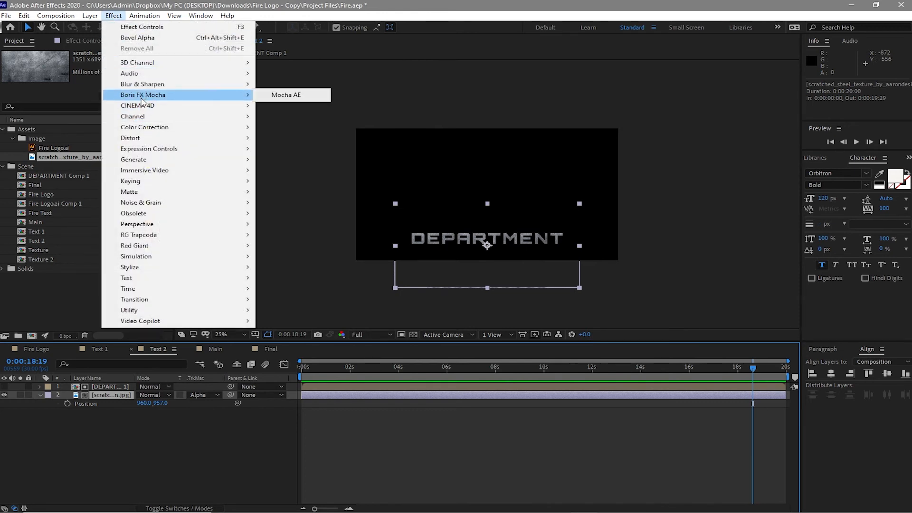
pyautogui.moveTo(152, 130)
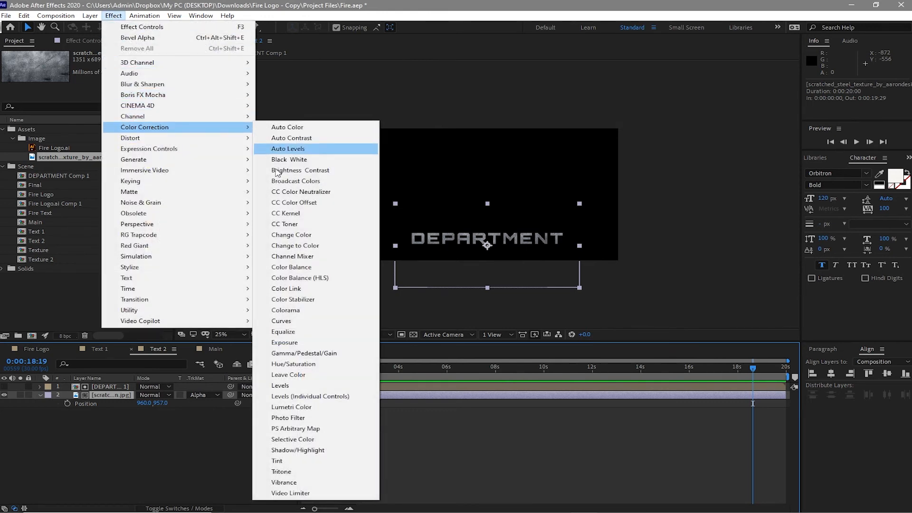
pyautogui.click(276, 322)
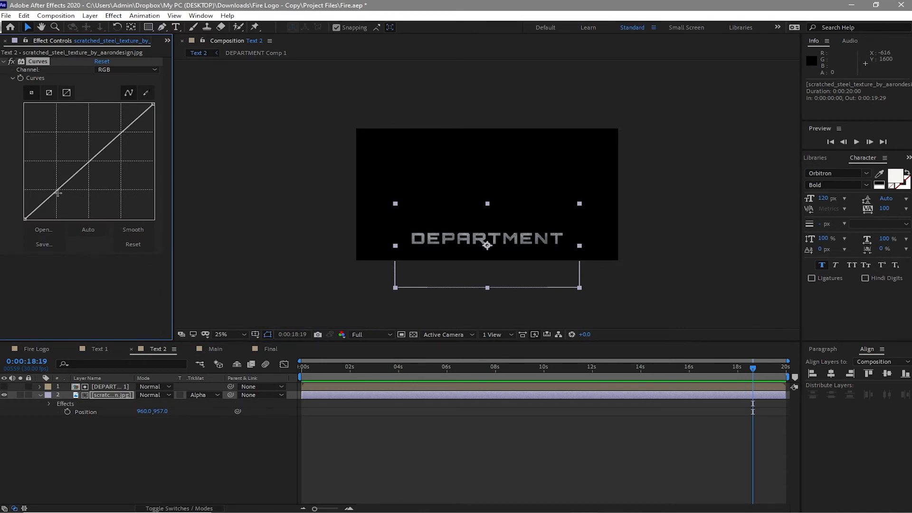
pyautogui.moveTo(54, 190); pyautogui.dragTo(72, 203)
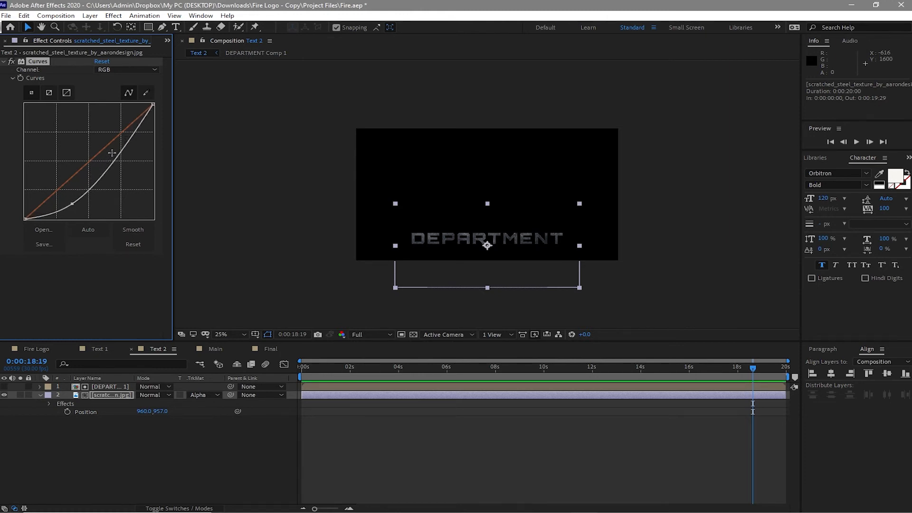
pyautogui.moveTo(122, 148); pyautogui.dragTo(115, 142)
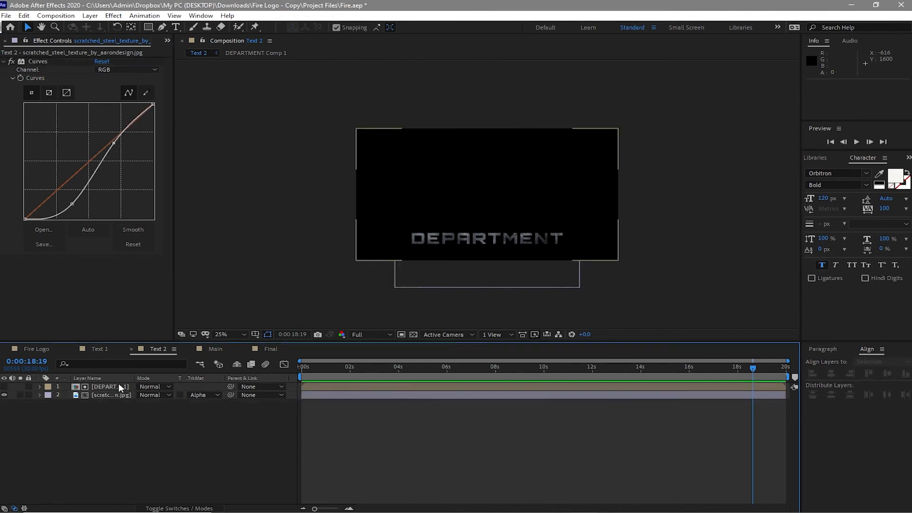
# Step: Duplicate the DEPARTMENT Comp 1 layer and make the upper copy visible
pyautogui.click(118, 386)
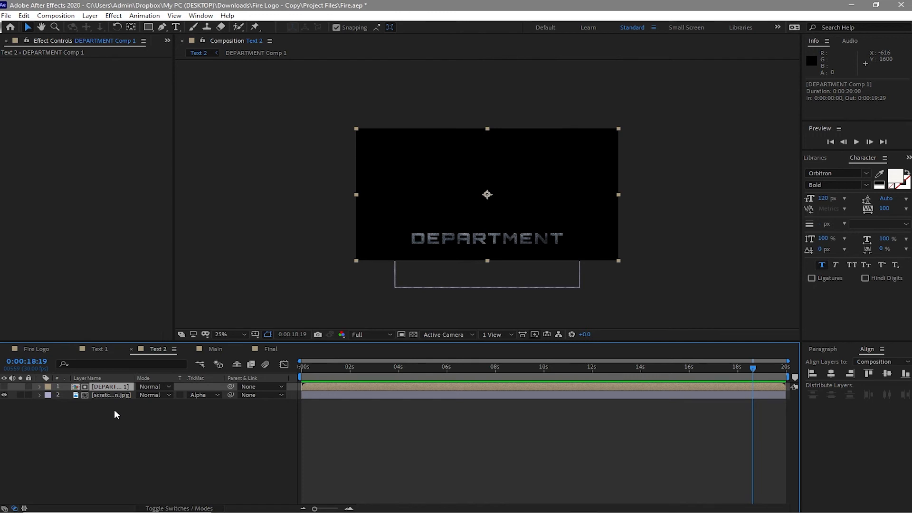
pyautogui.hotkey('ctrl', 'd')
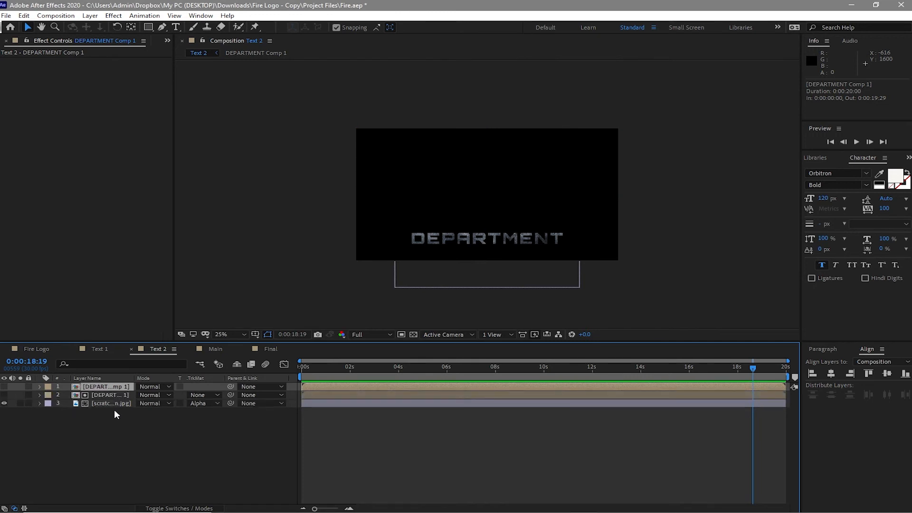
pyautogui.click(4, 386)
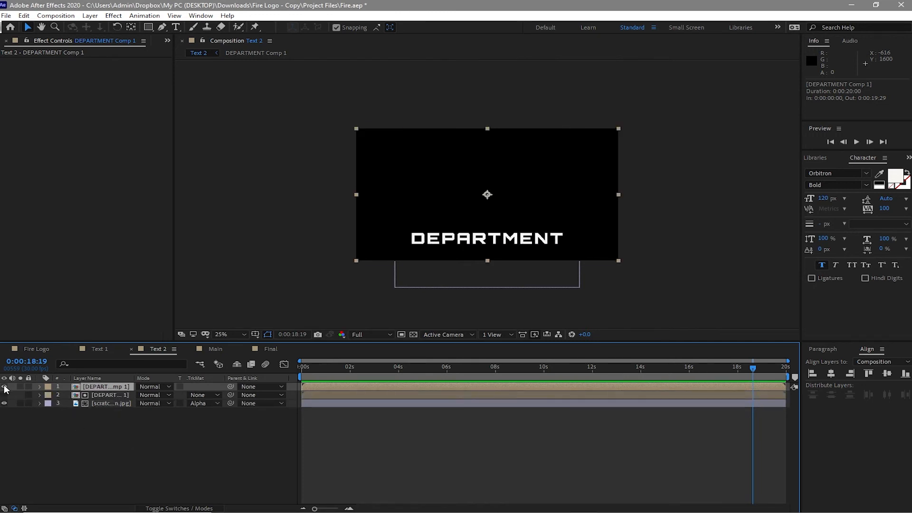
# Step: Apply a Fill effect to the upper DEPARTMENT Comp 1 copy and set its color to black (000000)
pyautogui.click(110, 16)
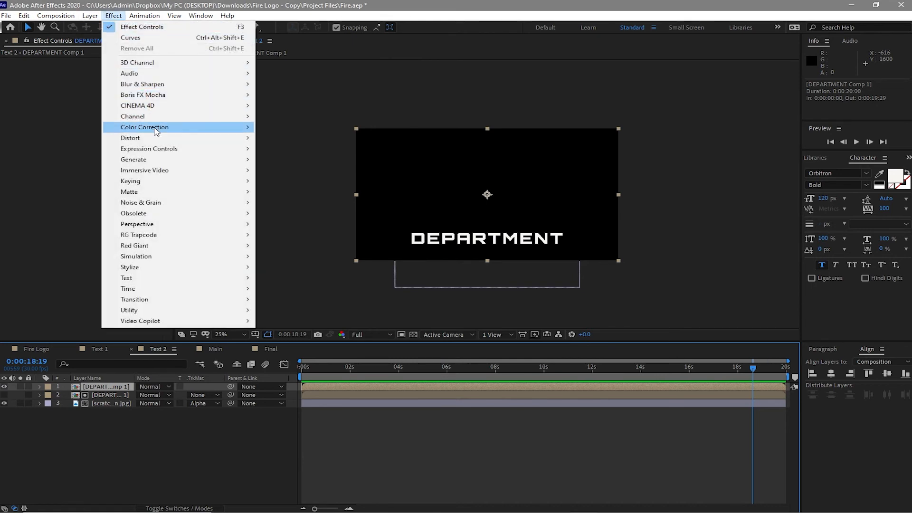
pyautogui.moveTo(158, 138)
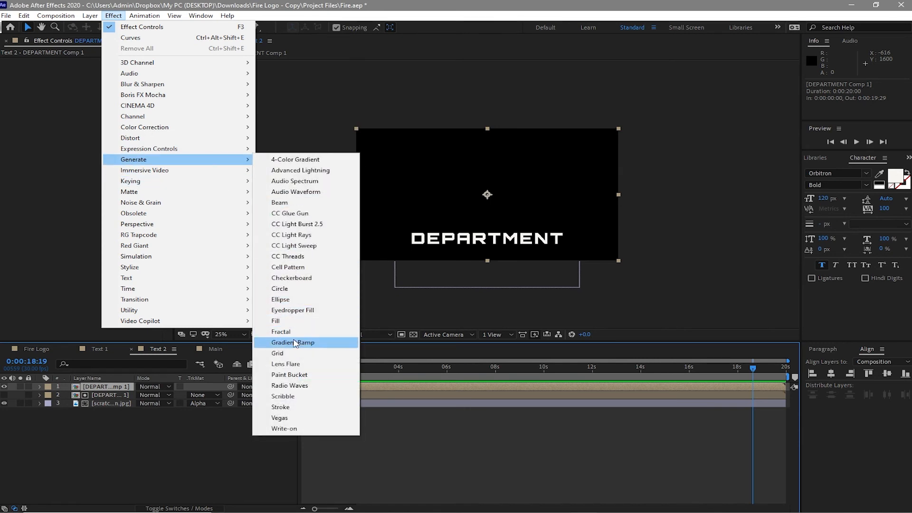
pyautogui.click(291, 321)
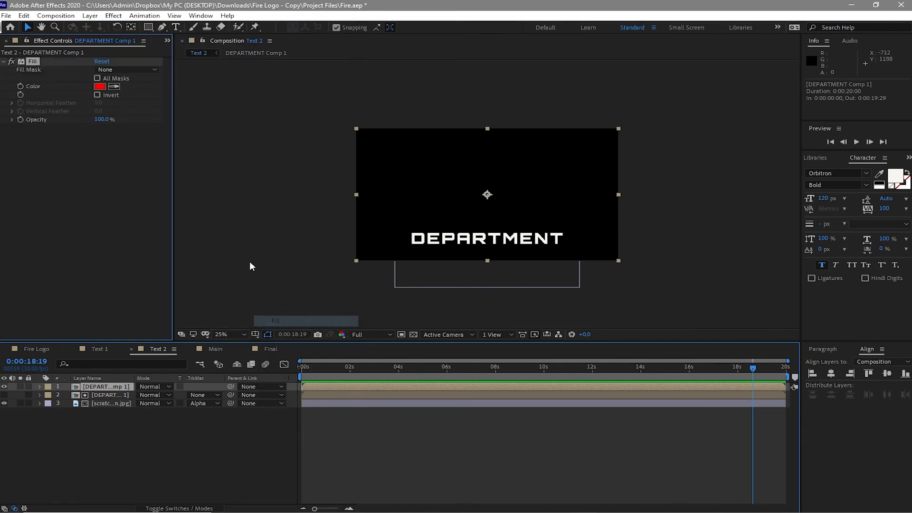
pyautogui.click(99, 86)
pyautogui.moveTo(247, 194); pyautogui.dragTo(209, 254)
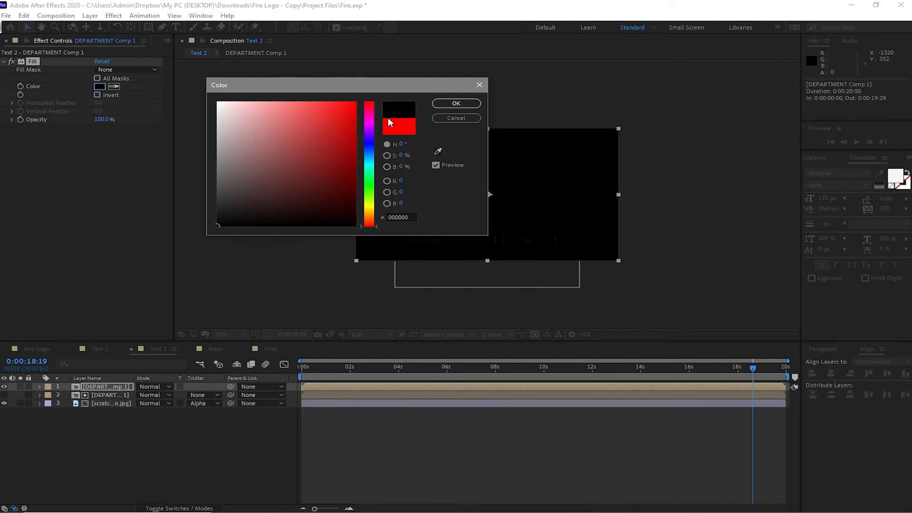
pyautogui.click(452, 105)
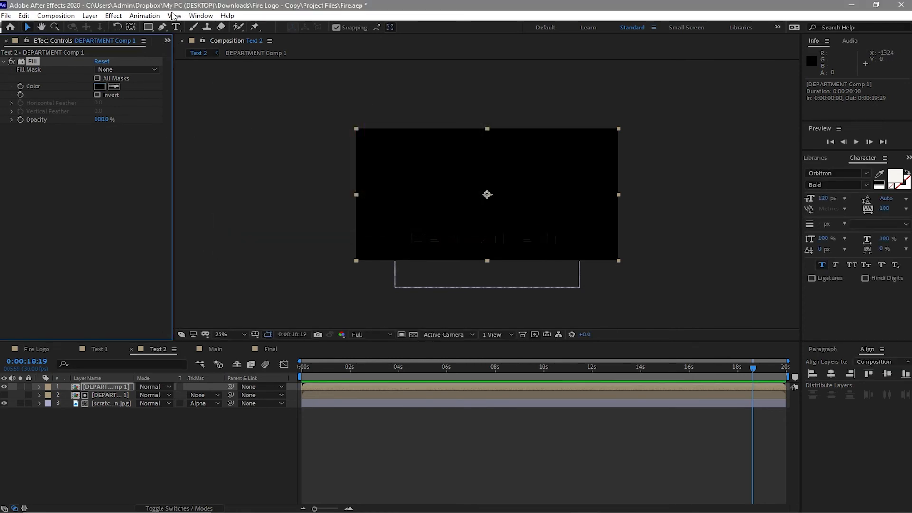
# Step: Apply Bevel Alpha with an edge thickness of 3 to the upper DEPARTMENT copy and set its blending mode to Add
pyautogui.click(114, 16)
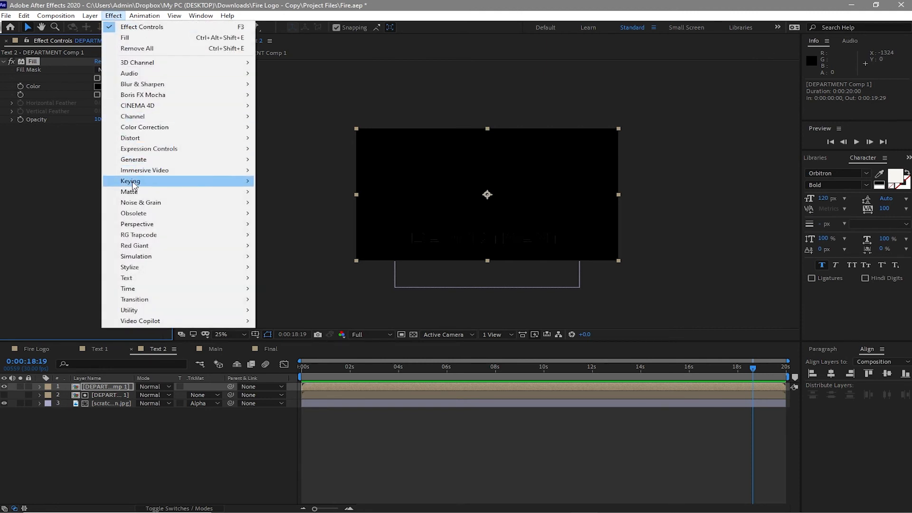
pyautogui.moveTo(142, 224)
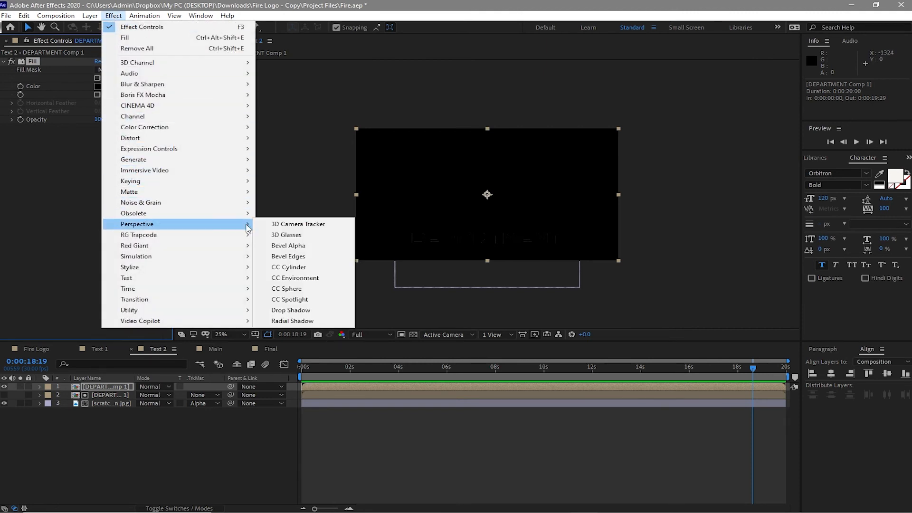
pyautogui.click(277, 246)
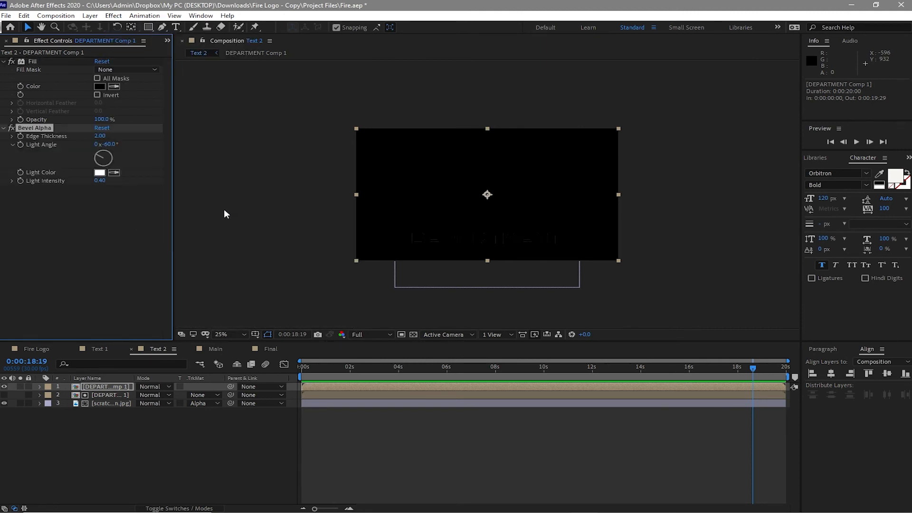
pyautogui.click(98, 136)
pyautogui.write('3')
pyautogui.click(107, 241)
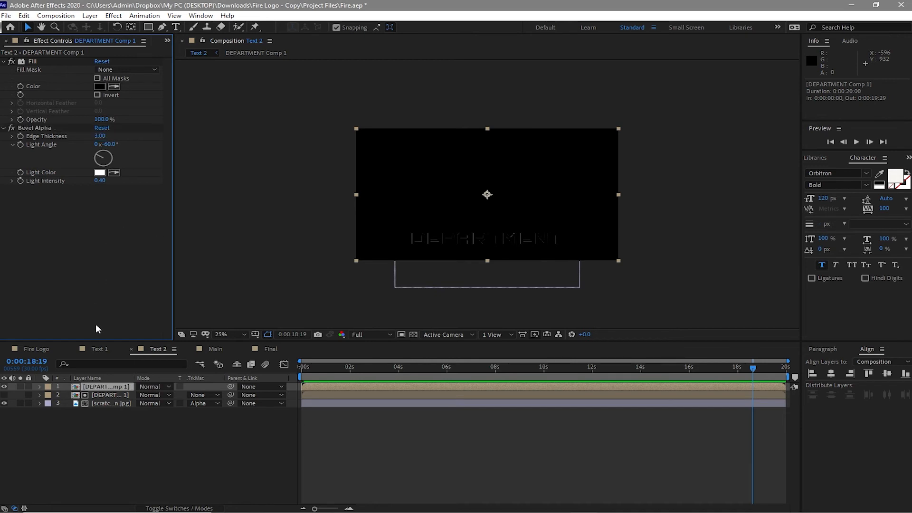
pyautogui.click(149, 386)
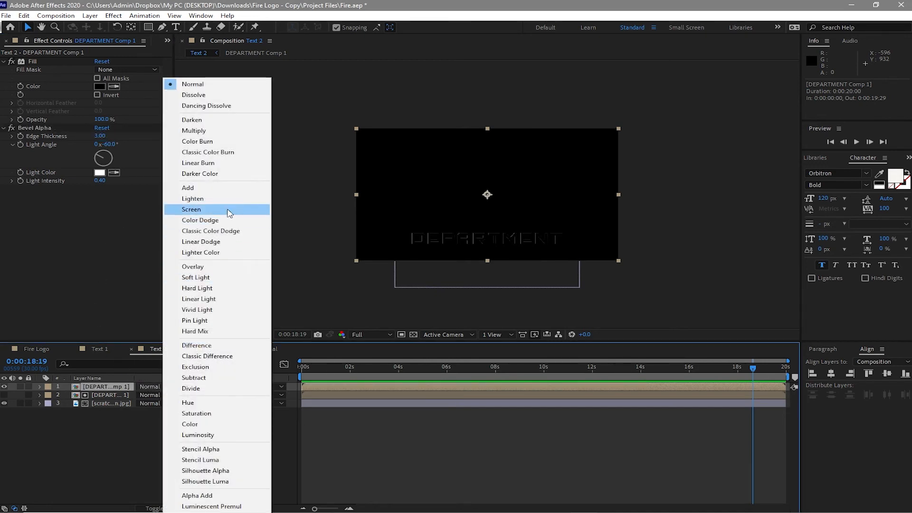
pyautogui.click(210, 188)
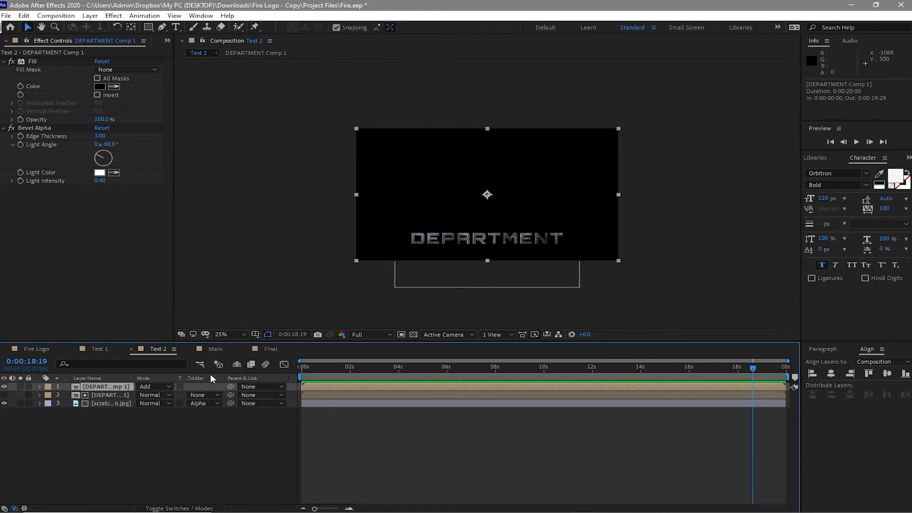
# Step: Place the Fire Logo, Text 2 and Text 1 compositions in the Main composition, with Text 1 on top and Fire Logo at the bottom
pyautogui.click(215, 353)
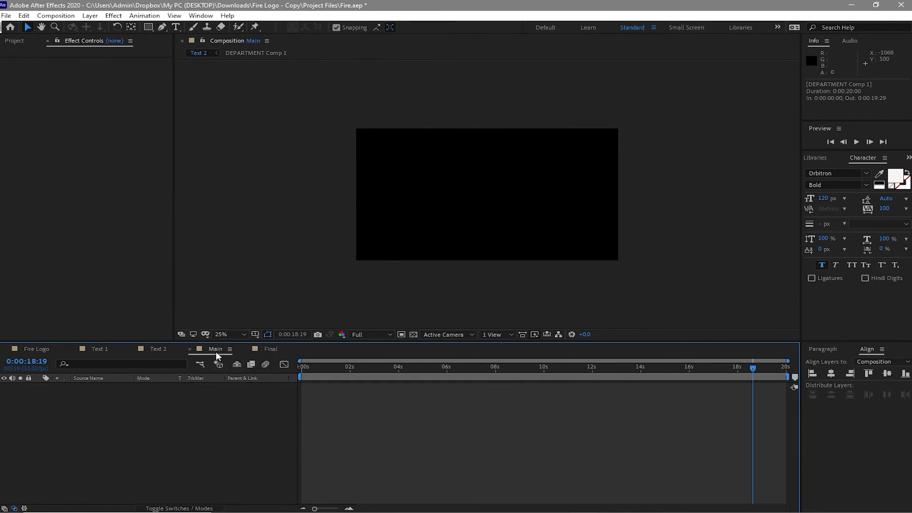
pyautogui.click(13, 41)
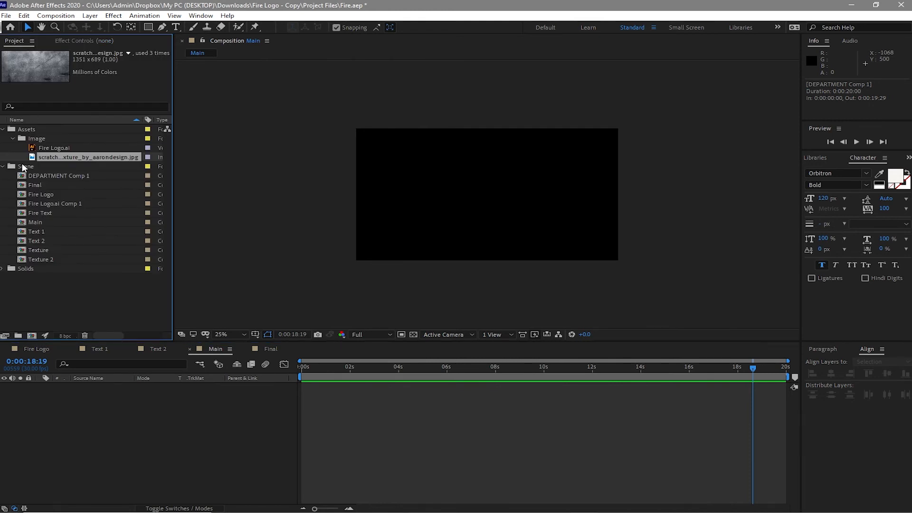
pyautogui.click(12, 138)
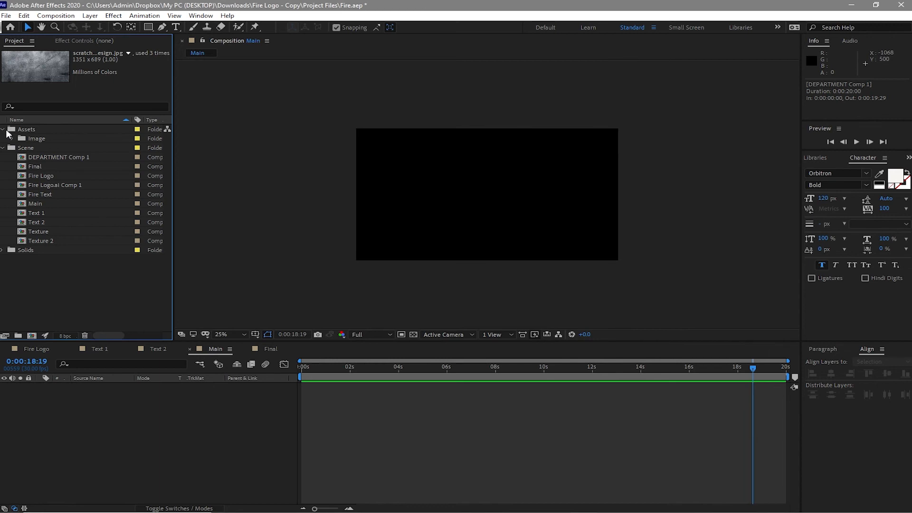
pyautogui.click(3, 130)
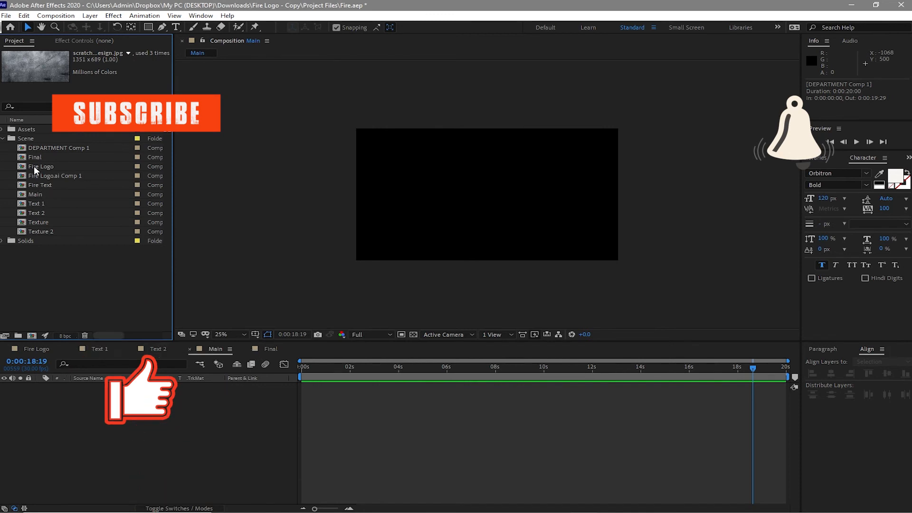
pyautogui.moveTo(33, 167); pyautogui.dragTo(65, 384)
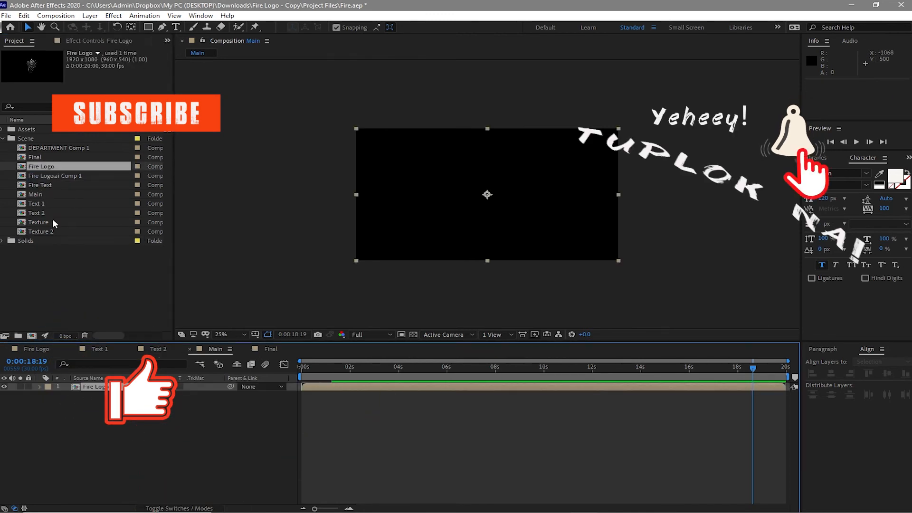
pyautogui.moveTo(45, 204); pyautogui.dragTo(56, 387)
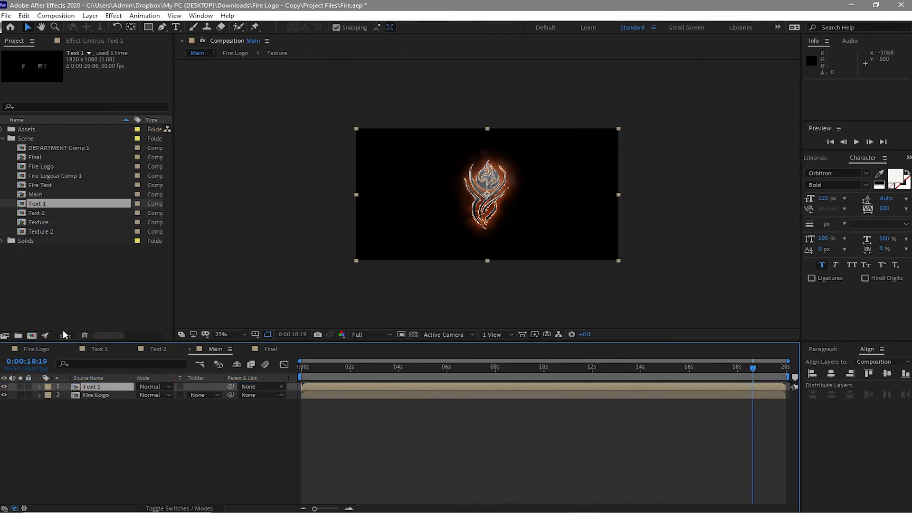
pyautogui.moveTo(49, 215); pyautogui.dragTo(66, 393)
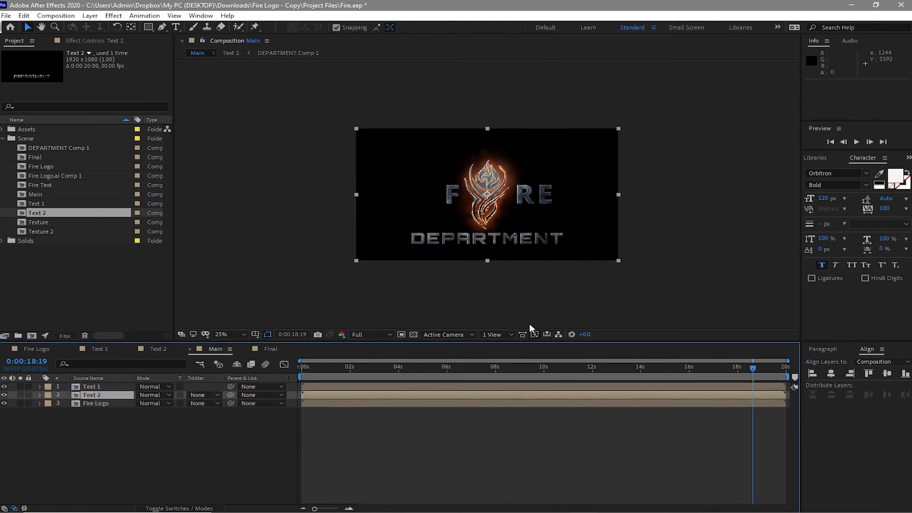
# Step: Reveal the Opacity properties of the Text 1 and Text 2 layers in the Main composition
pyautogui.moveTo(14, 386); pyautogui.dragTo(48, 397)
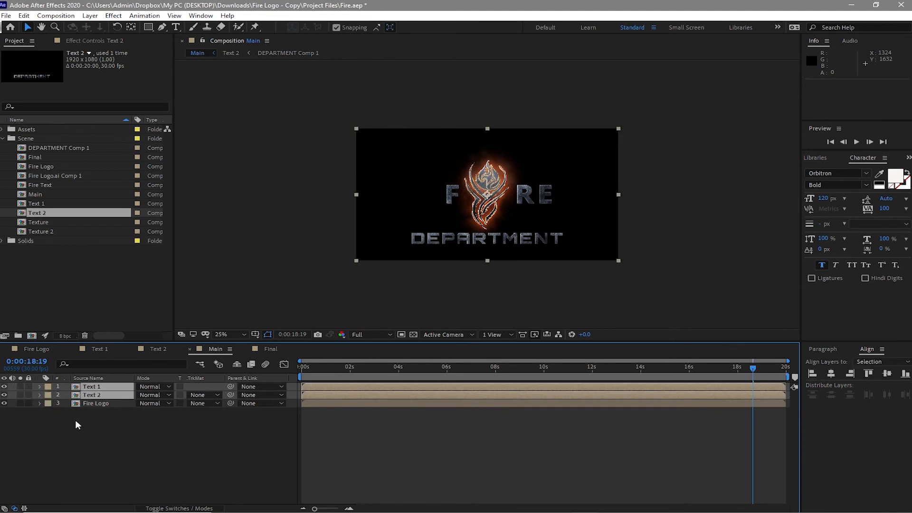
pyautogui.press('t')
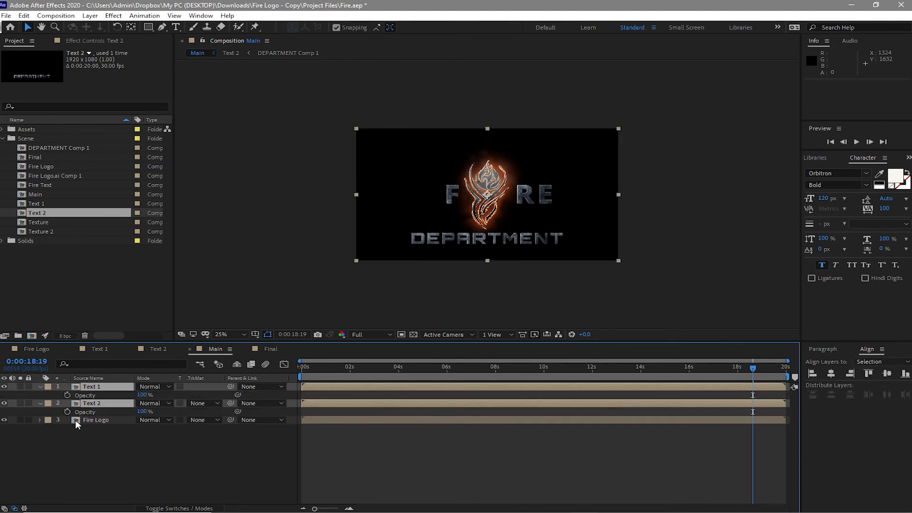
pyautogui.click(83, 443)
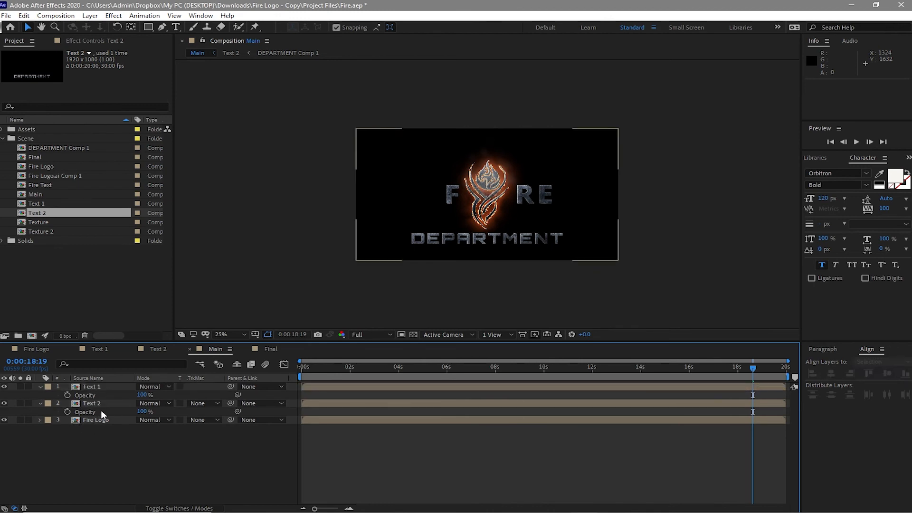
# Step: Keyframe the Text 1 layer's opacity from 0% at 0:00:00:00 to 99% at 0:00:01:29
pyautogui.press('Home')
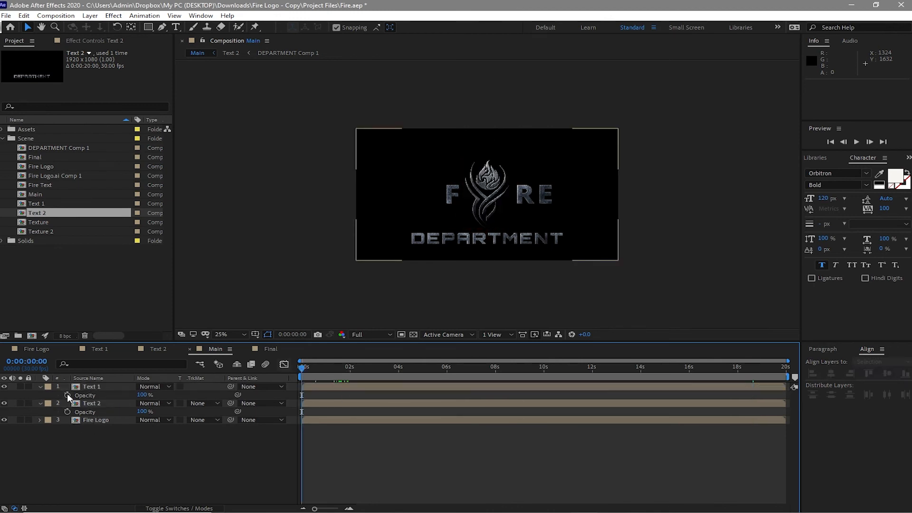
pyautogui.click(67, 395)
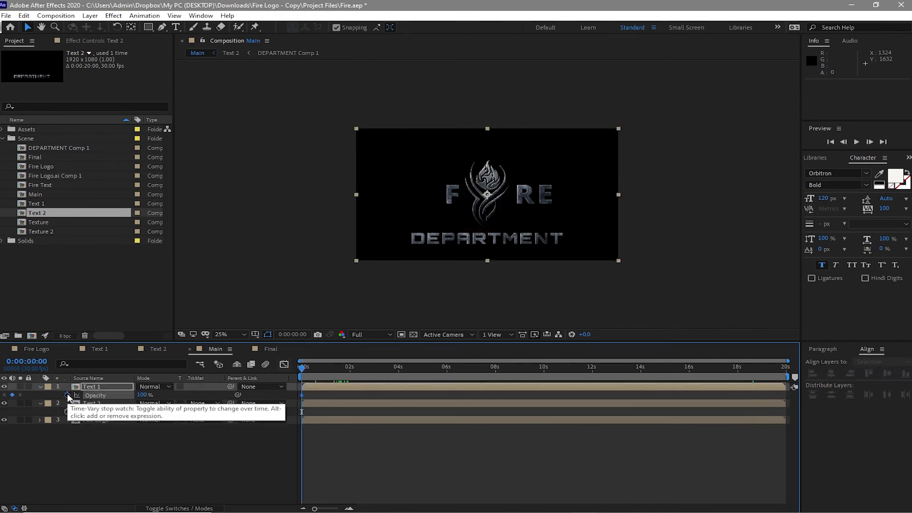
pyautogui.click(142, 395)
pyautogui.write('0')
pyautogui.press('Return')
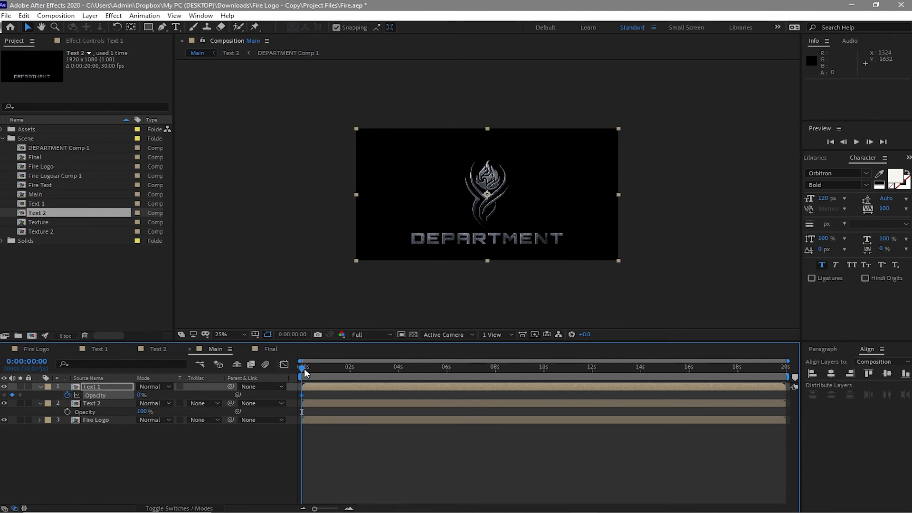
pyautogui.moveTo(304, 368); pyautogui.dragTo(351, 388)
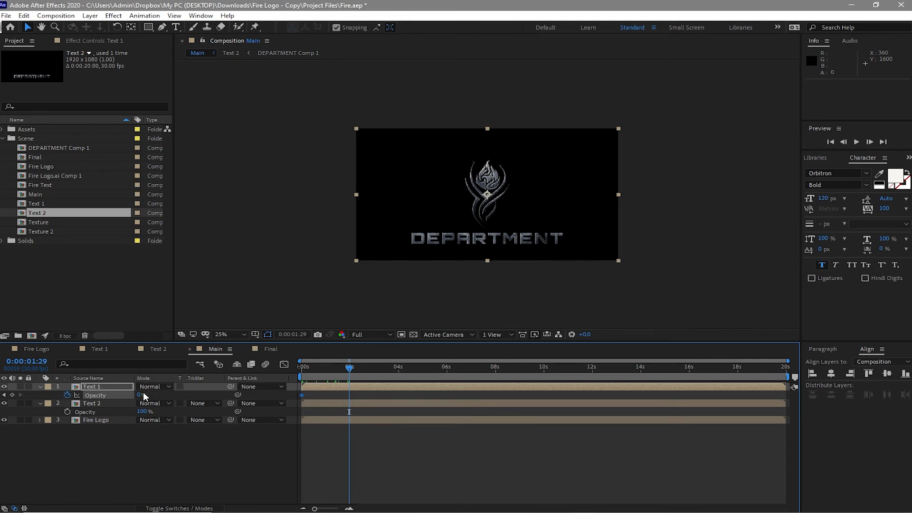
pyautogui.moveTo(141, 395); pyautogui.dragTo(187, 397)
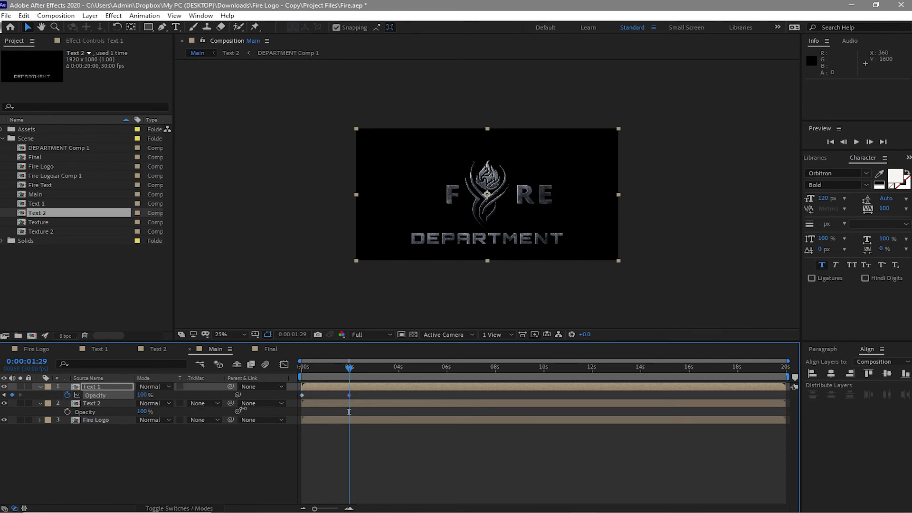
# Step: Add an opacity keyframe of 0% to the Text 2 layer at 0:00:07:16
pyautogui.moveTo(349, 367); pyautogui.dragTo(484, 387)
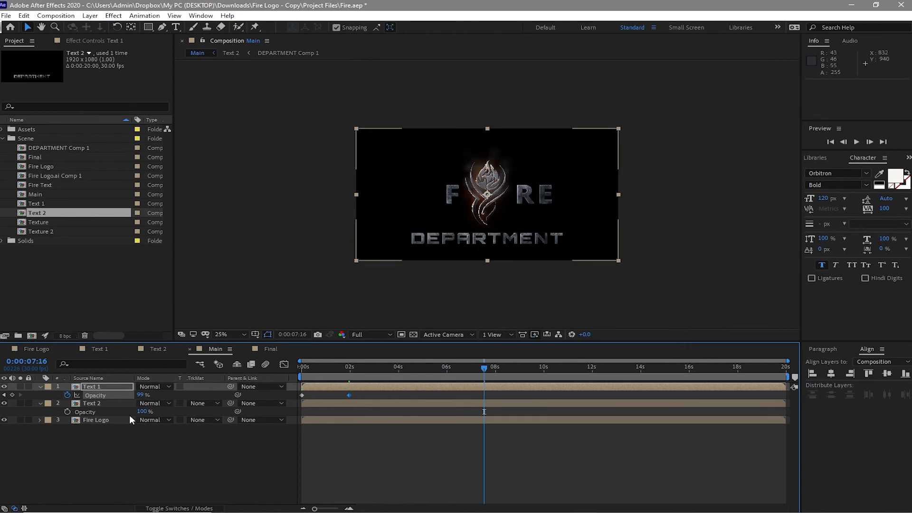
pyautogui.click(67, 411)
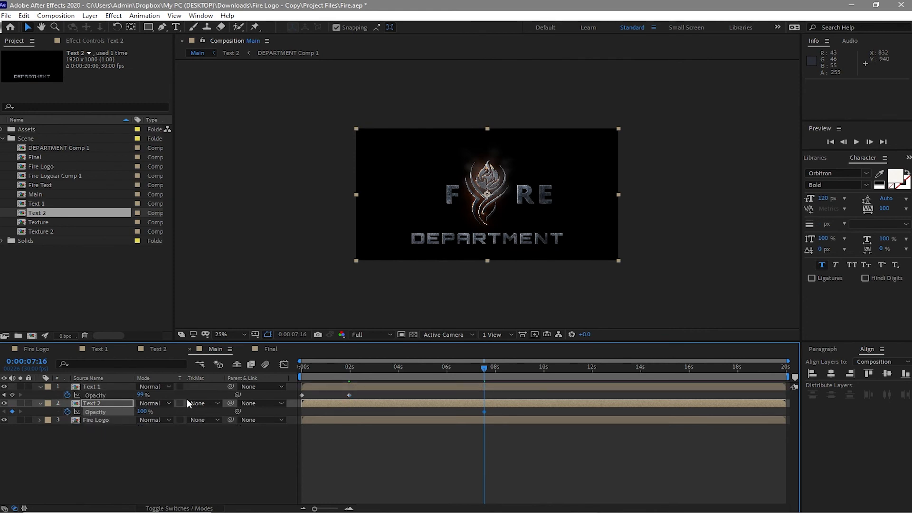
pyautogui.moveTo(485, 370); pyautogui.dragTo(542, 374)
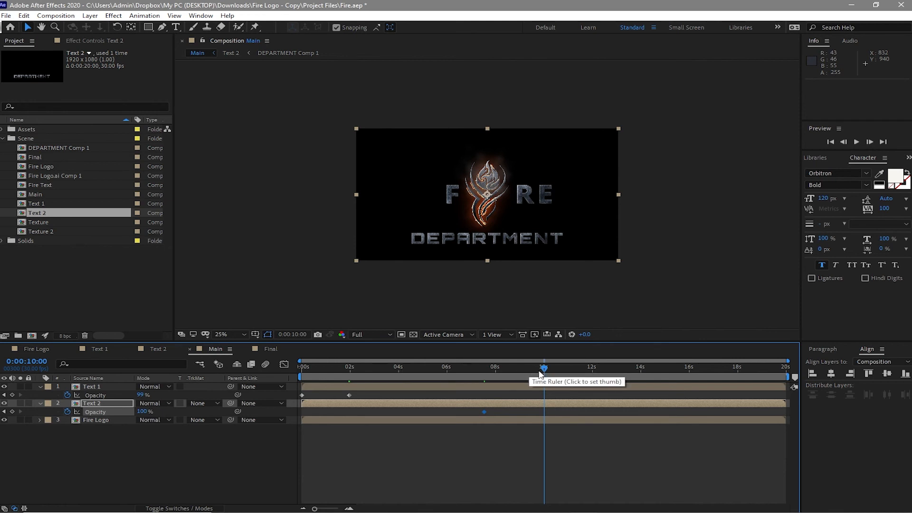
pyautogui.moveTo(508, 371); pyautogui.dragTo(481, 383)
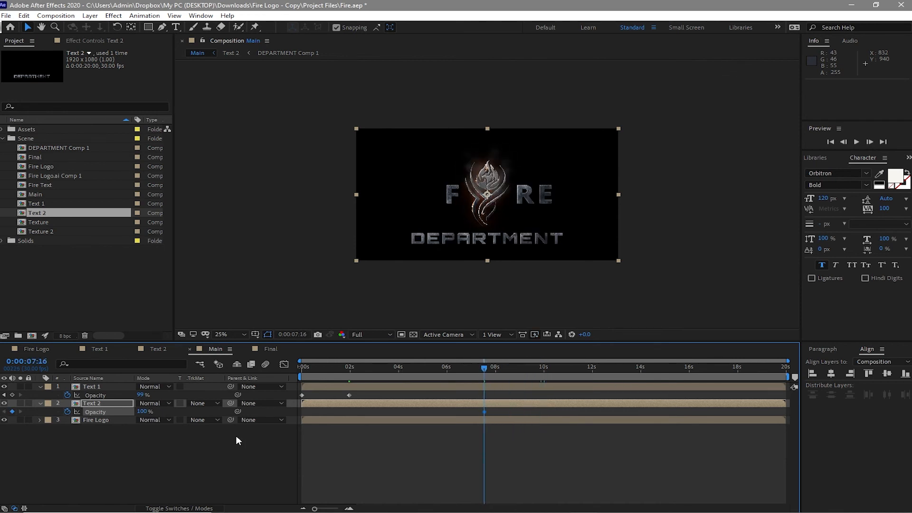
pyautogui.write('0')
pyautogui.press('Return')
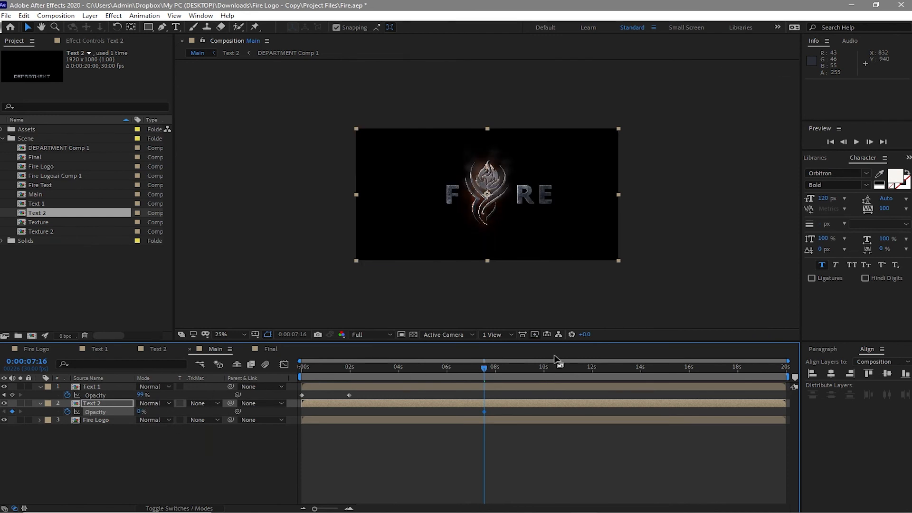
# Step: Set the Text 2 layer's opacity to 100% at 0:00:10:00 and preview the animation from the start
pyautogui.click(543, 375)
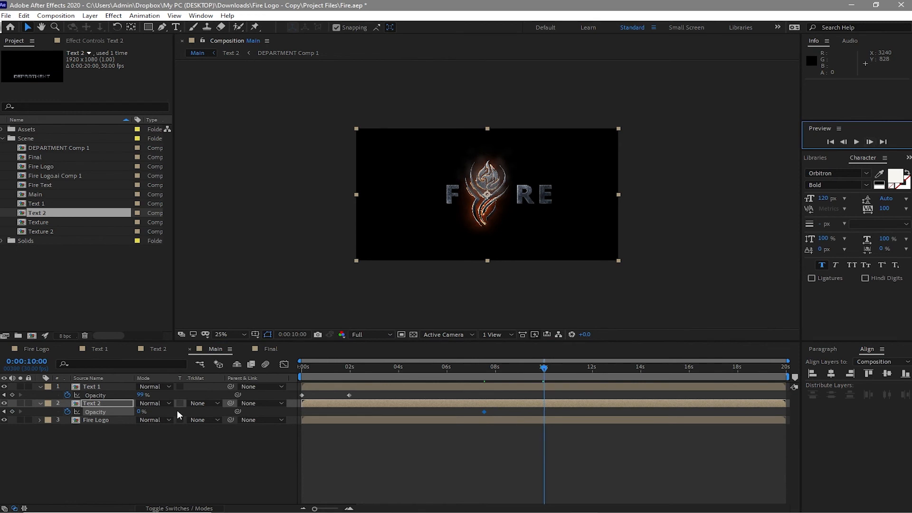
pyautogui.click(133, 411)
pyautogui.write('100')
pyautogui.press('Return')
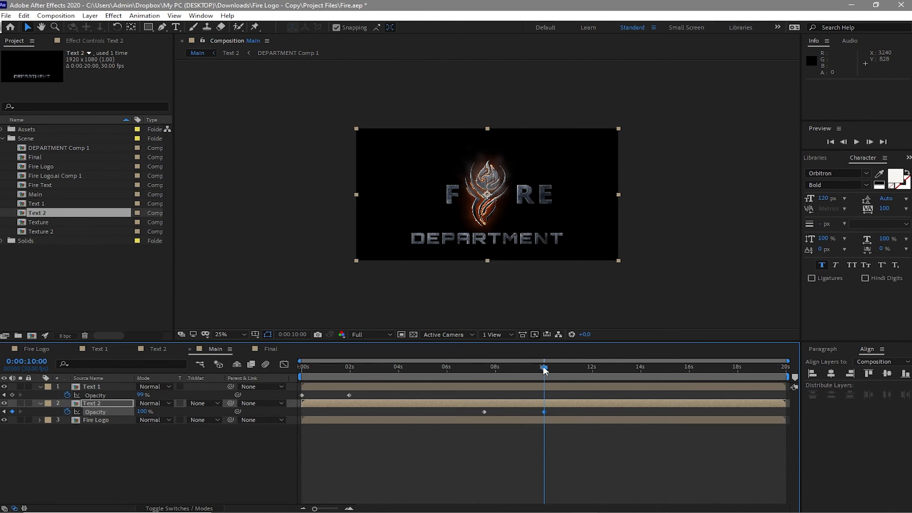
pyautogui.press('Home')
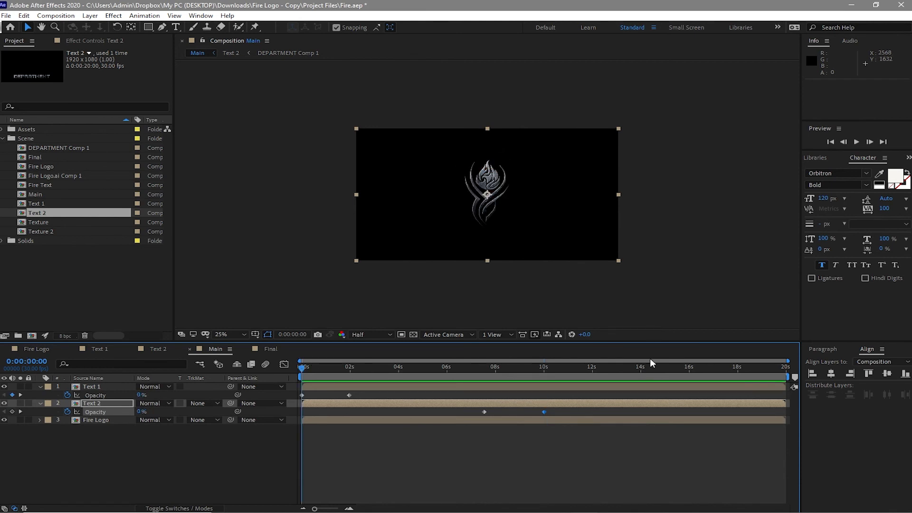
pyautogui.click(856, 142)
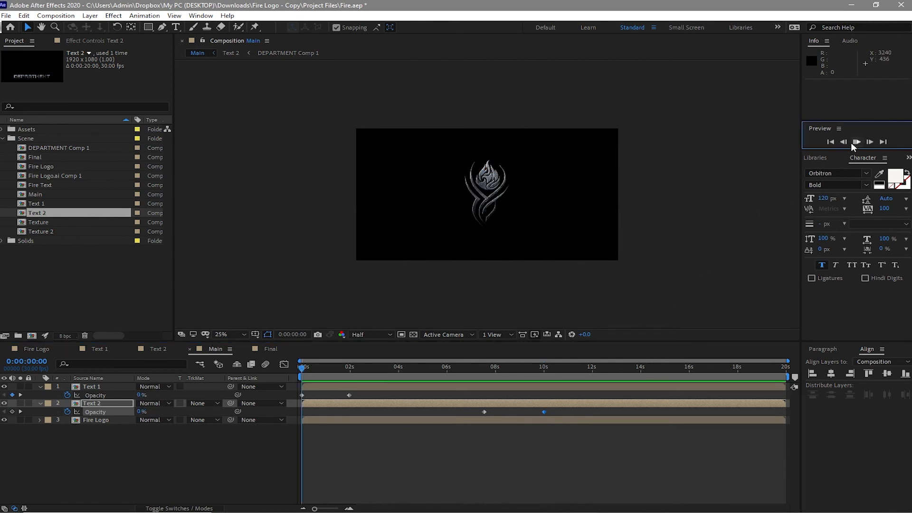
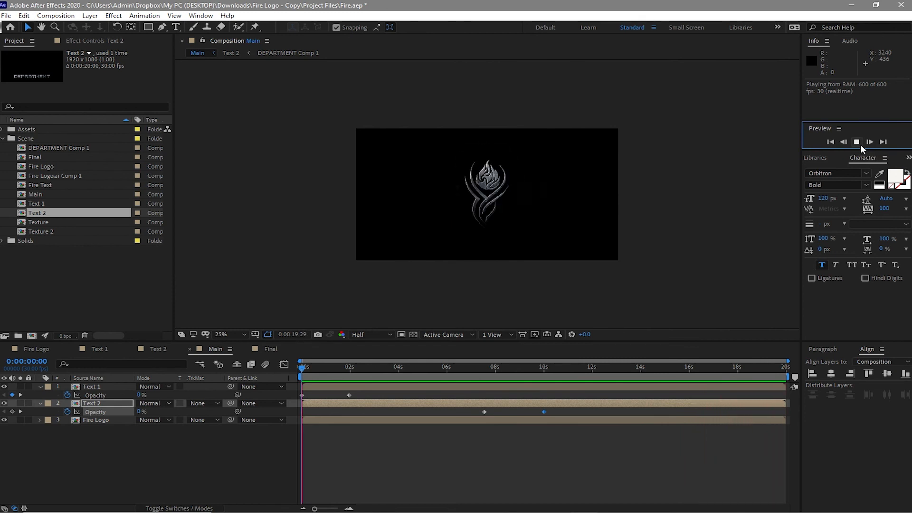
# Step: Stop the preview and add the scratched steel texture image from the Assets folder beneath the Fire Logo layer in Main
pyautogui.click(859, 144)
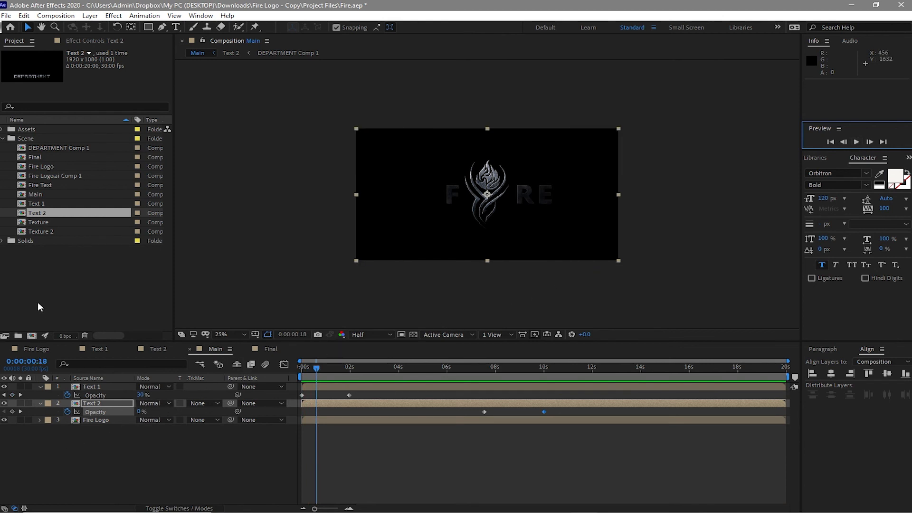
pyautogui.click(2, 138)
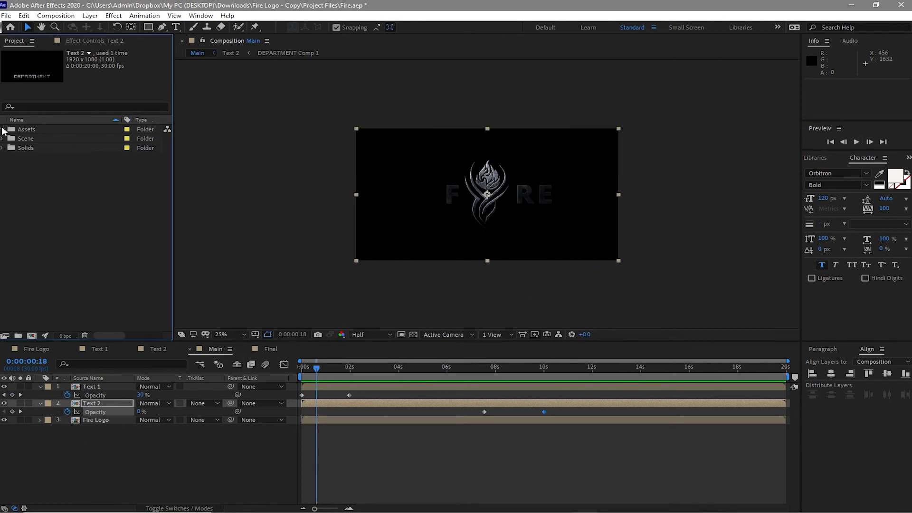
pyautogui.click(2, 129)
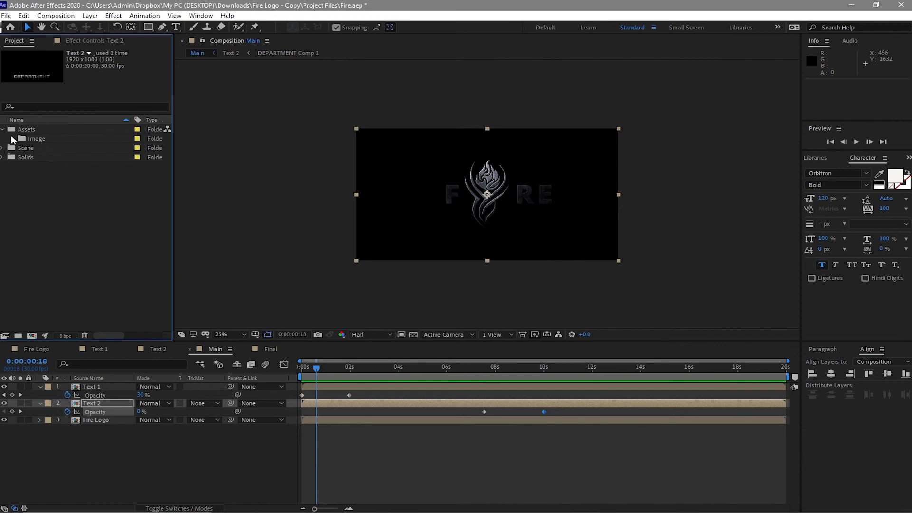
pyautogui.click(13, 138)
pyautogui.moveTo(40, 158); pyautogui.dragTo(70, 422)
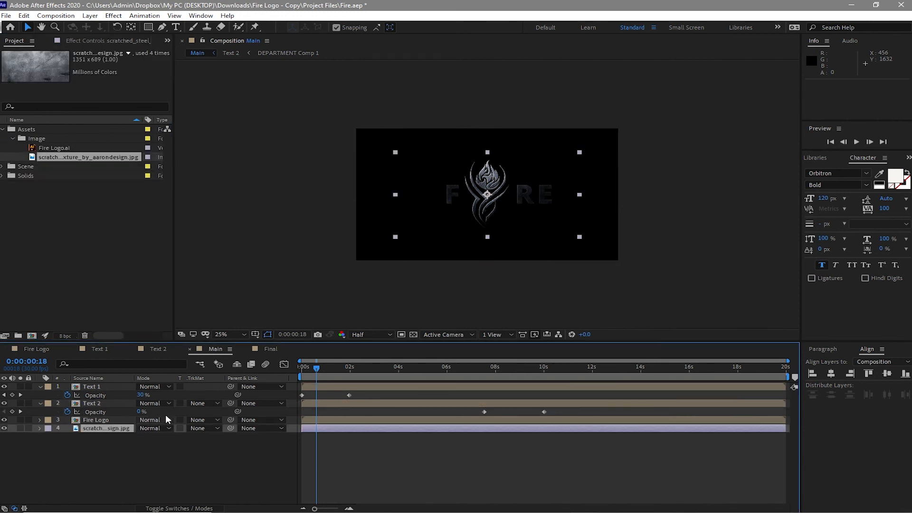
# Step: Set the blending mode of the Text 1, Text 2 and Fire Logo layers to Add
pyautogui.click(169, 388)
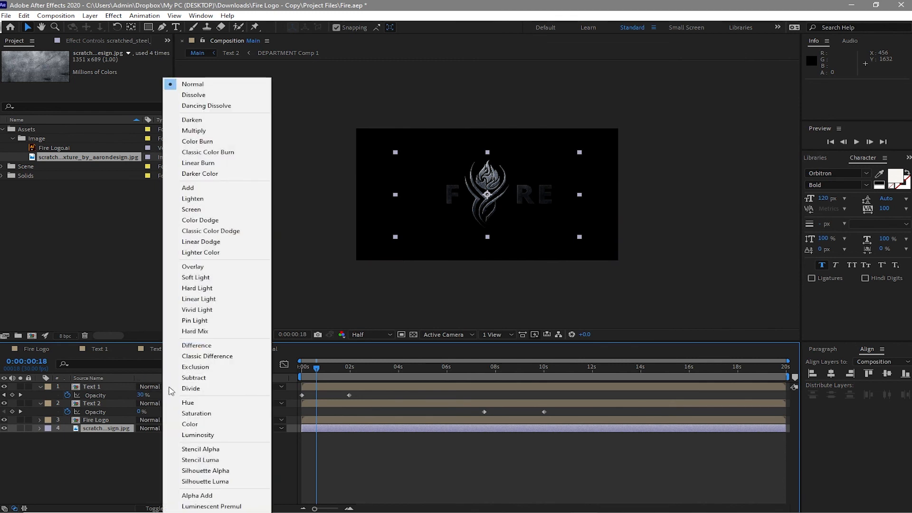
pyautogui.click(186, 188)
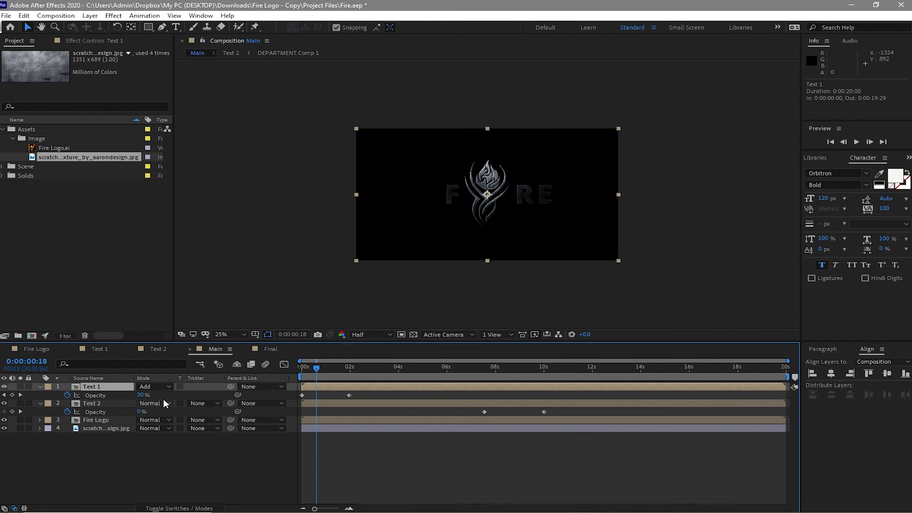
pyautogui.click(167, 403)
pyautogui.click(172, 326)
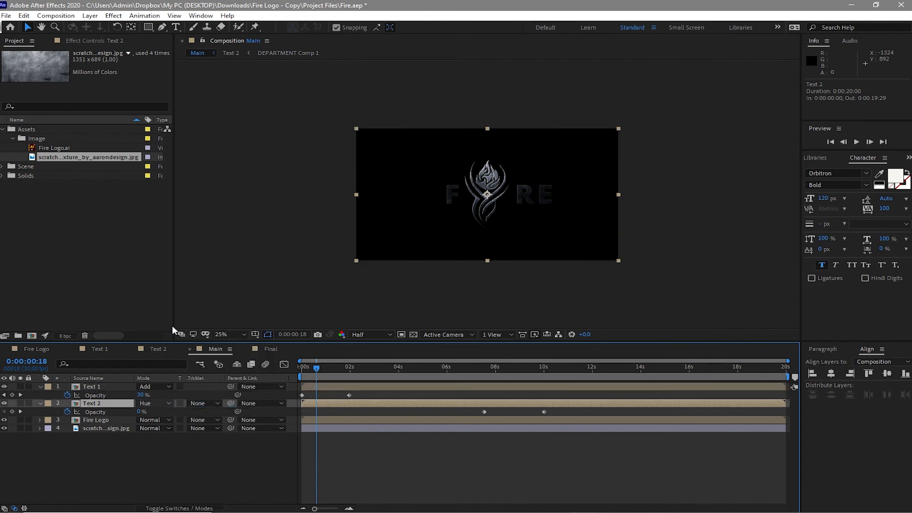
pyautogui.click(154, 405)
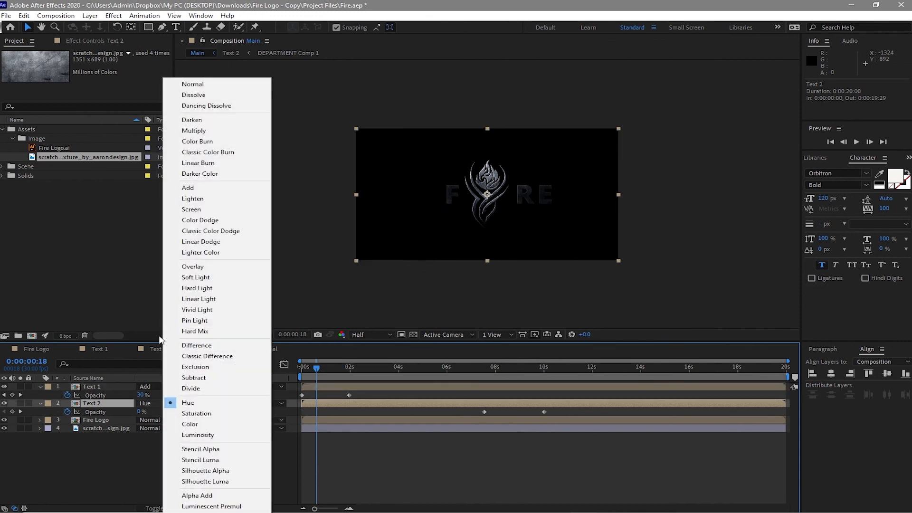
pyautogui.click(188, 189)
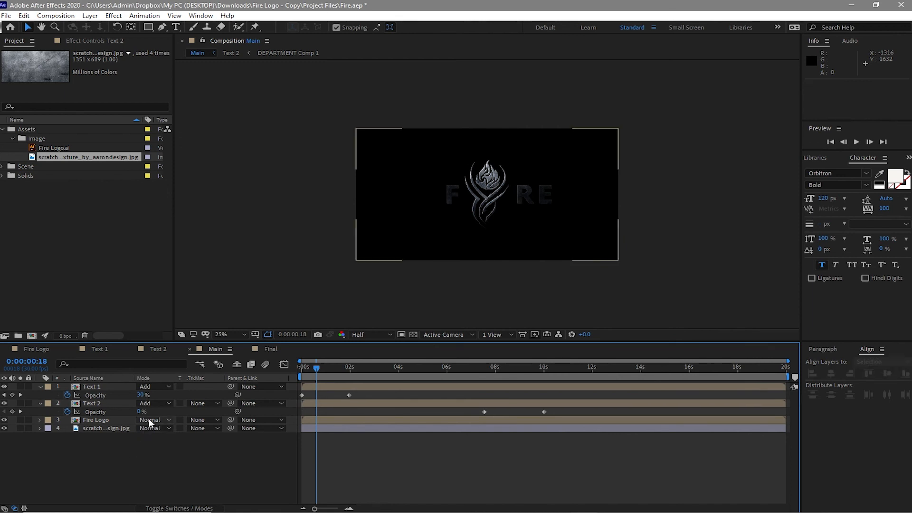
pyautogui.click(145, 427)
pyautogui.click(188, 188)
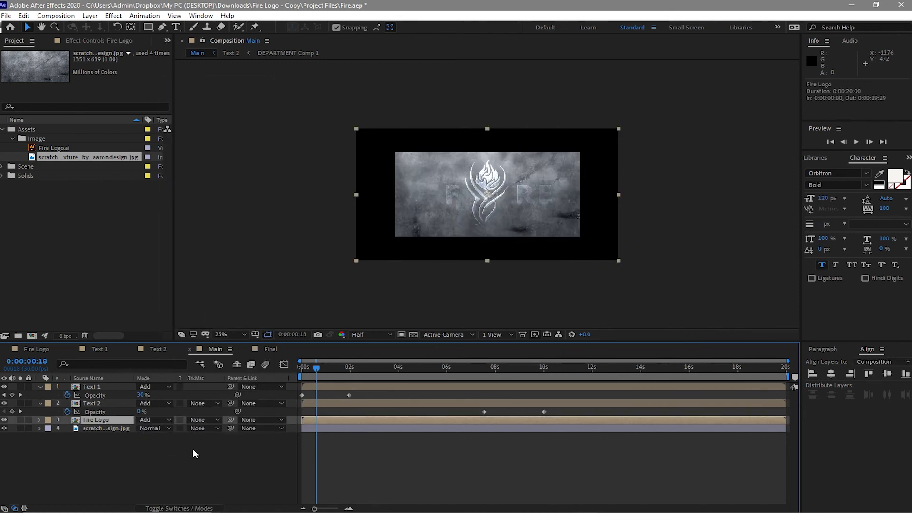
# Step: Scale the steel texture layer to 170% so it covers the whole Main composition
pyautogui.click(109, 427)
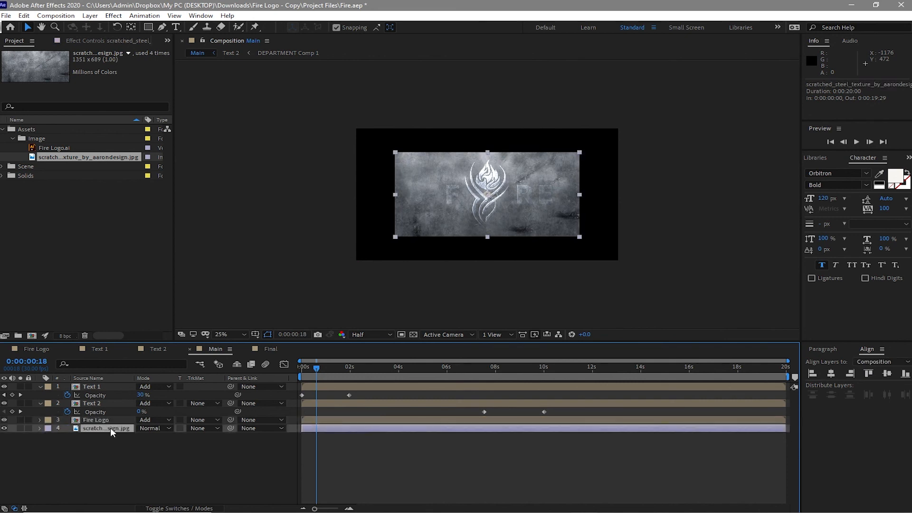
pyautogui.press('s')
pyautogui.moveTo(148, 437); pyautogui.dragTo(170, 421)
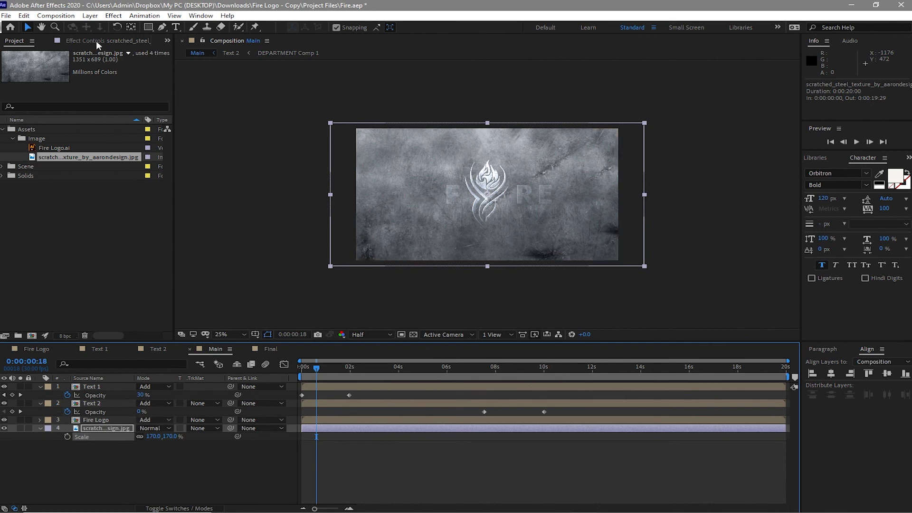
# Step: Apply a Curves effect to the steel texture layer, bend the RGB curve downward to darken the background, and check the frame at 0:00:11:18
pyautogui.click(112, 17)
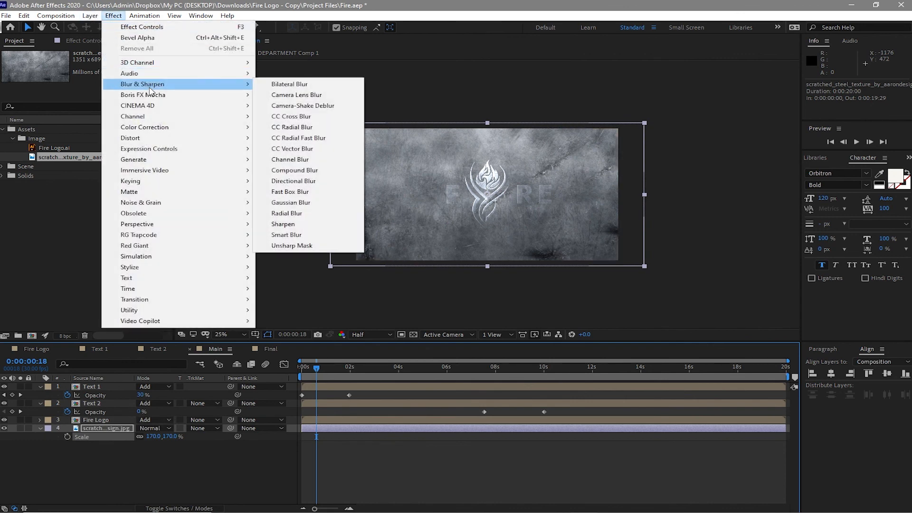
pyautogui.moveTo(160, 130)
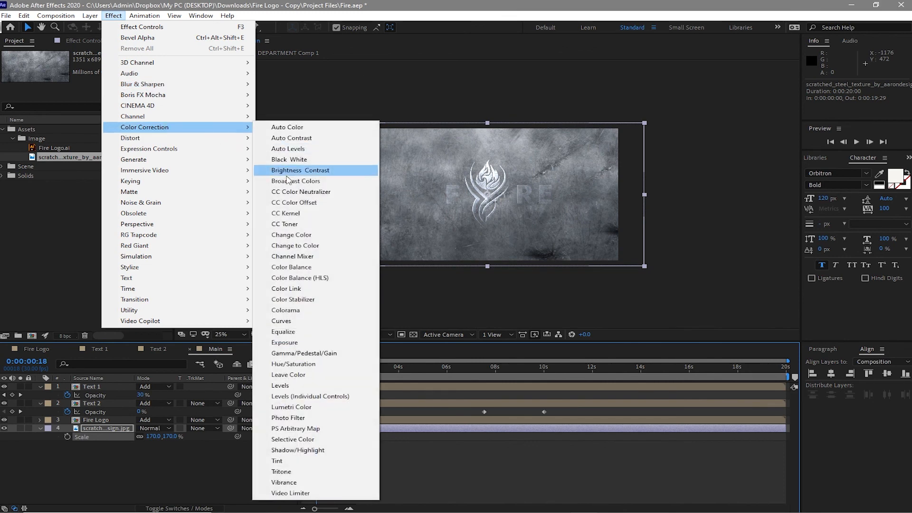
pyautogui.click(277, 322)
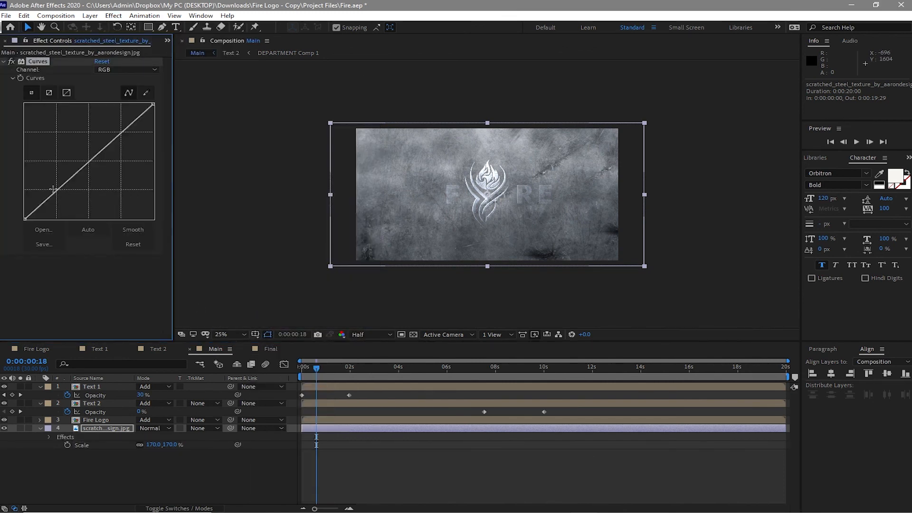
pyautogui.moveTo(58, 191); pyautogui.dragTo(87, 213)
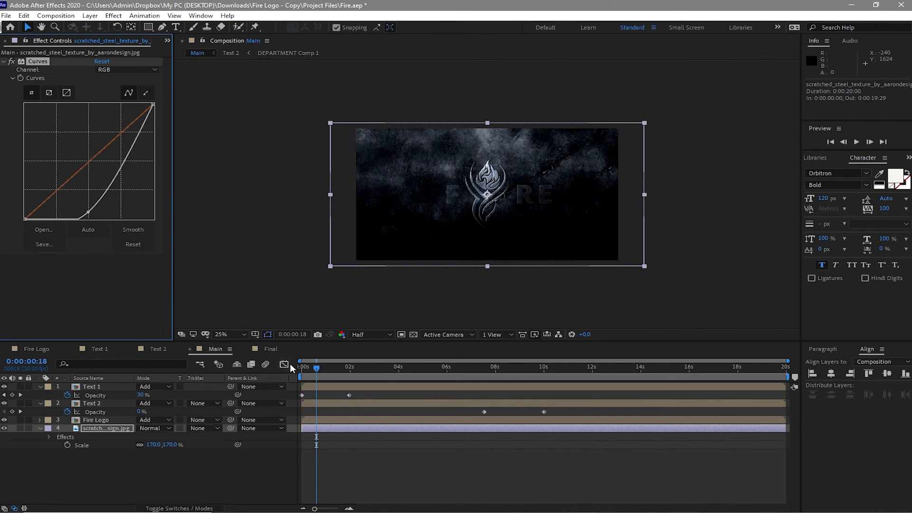
pyautogui.moveTo(318, 365); pyautogui.dragTo(585, 340)
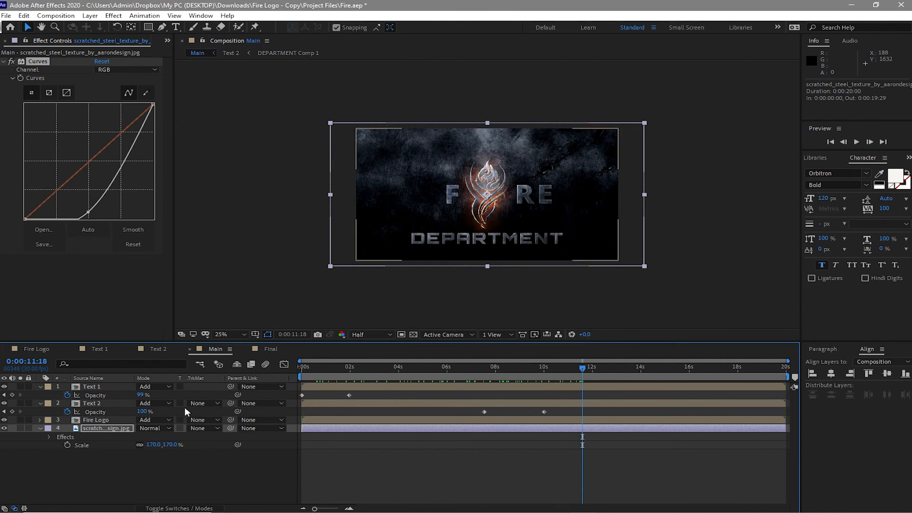
# Step: Collapse the expanded properties of the steel texture, Text 1 and Text 2 layers
pyautogui.click(40, 429)
pyautogui.click(40, 387)
pyautogui.click(40, 395)
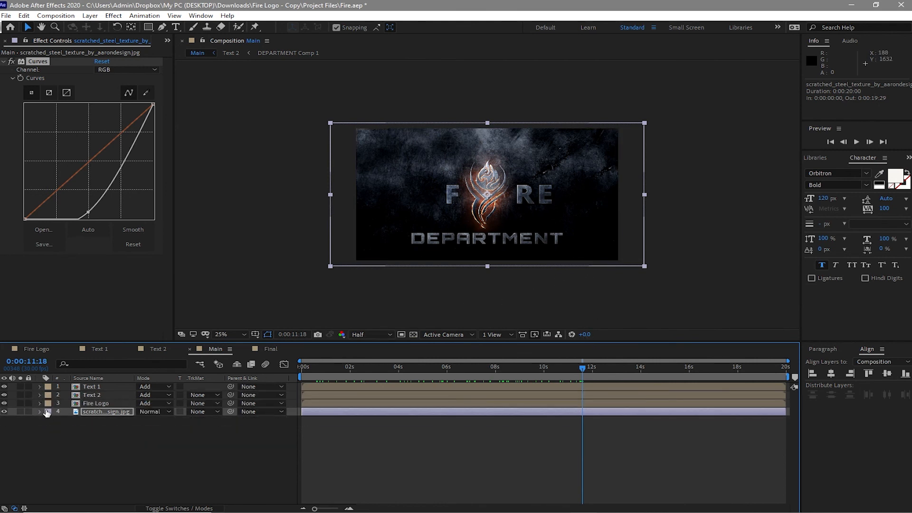
# Step: Add the Main composition as a layer in the Final composition and preview the animation
pyautogui.click(269, 349)
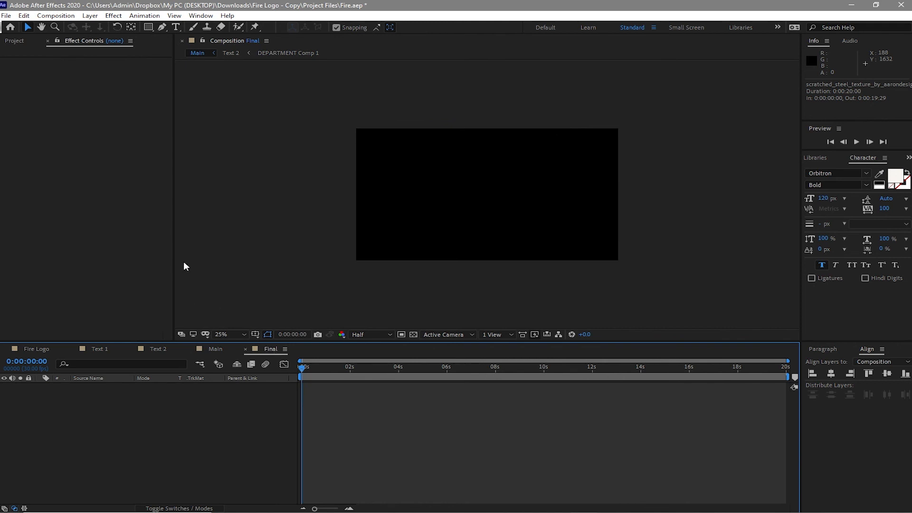
pyautogui.click(16, 38)
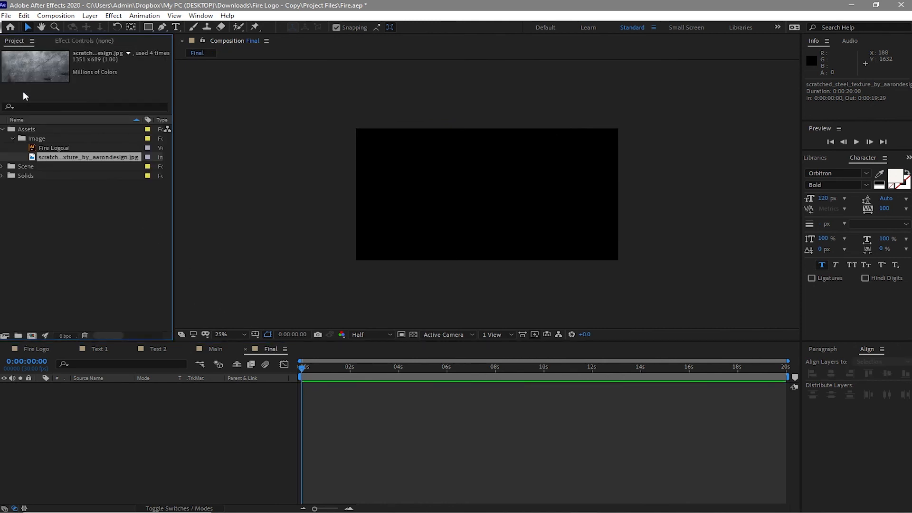
pyautogui.click(3, 167)
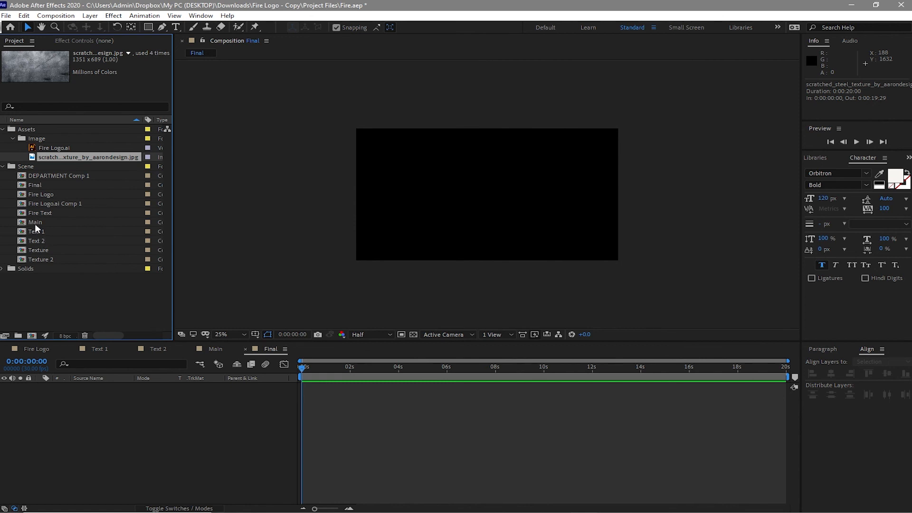
pyautogui.moveTo(35, 222); pyautogui.dragTo(124, 404)
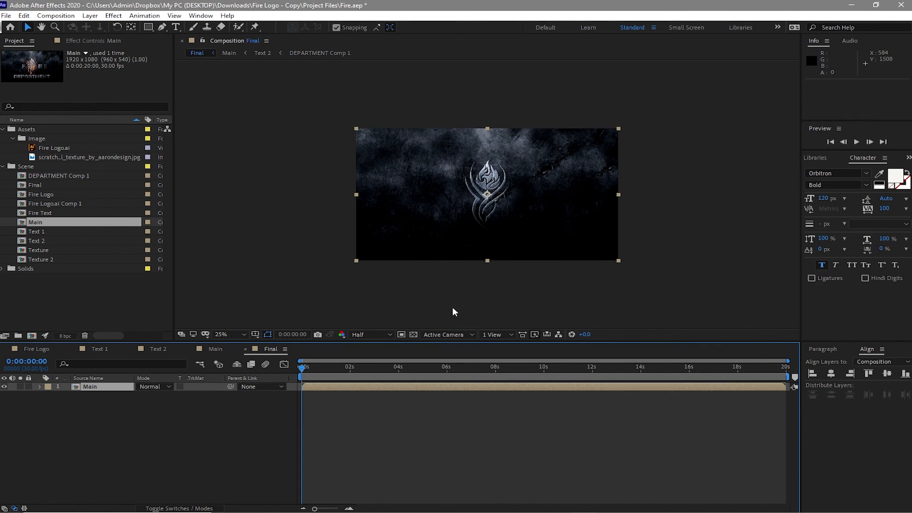
pyautogui.click(861, 138)
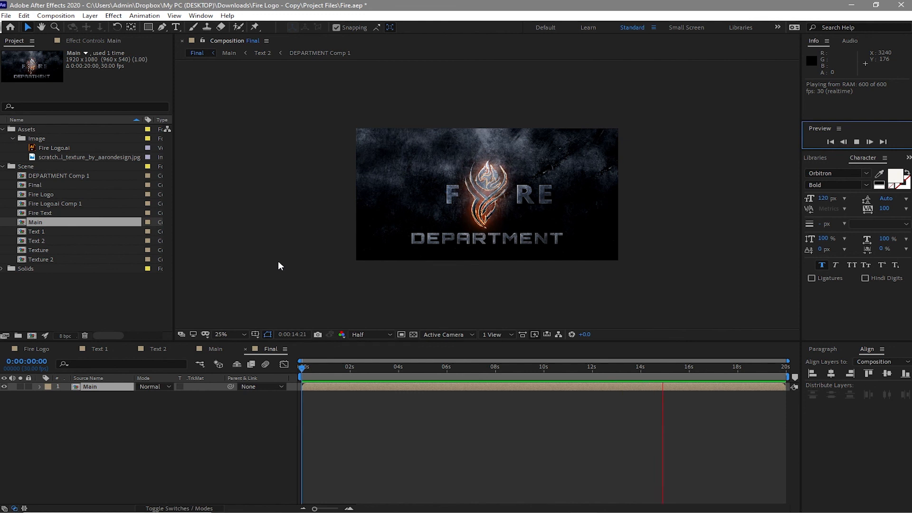
pyautogui.press('space')
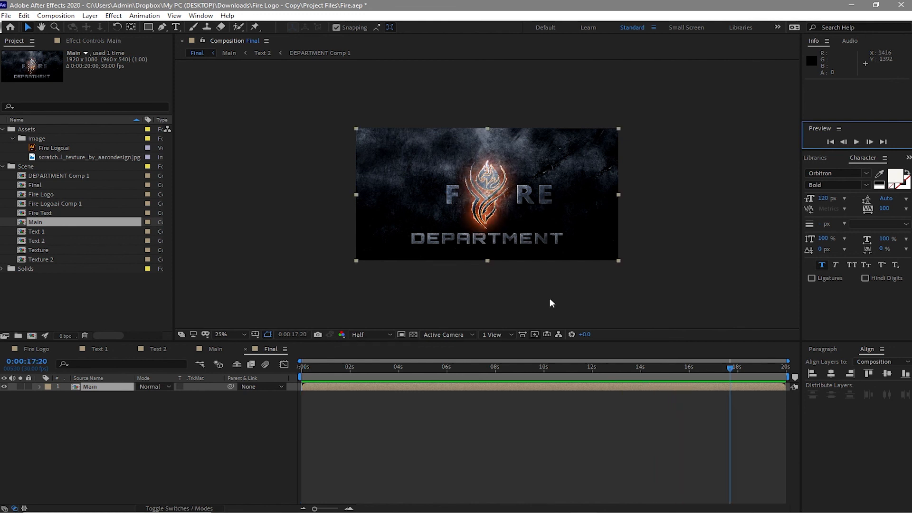